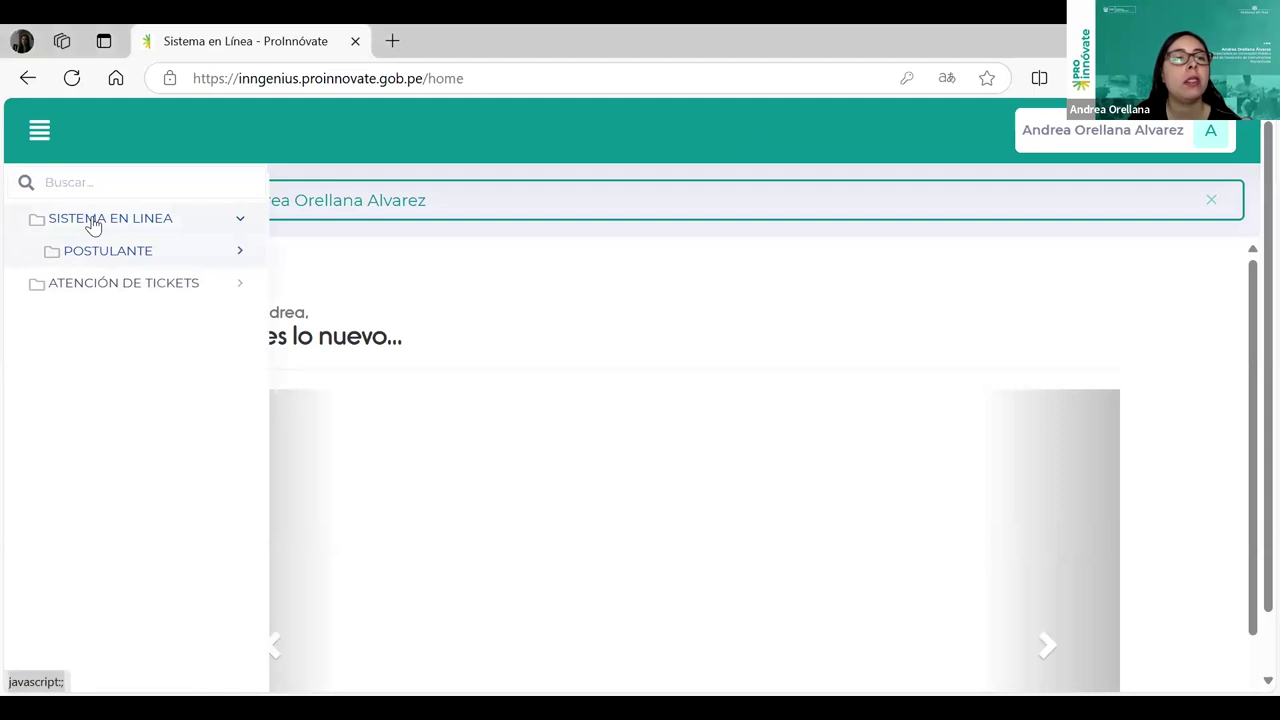
Step: From Mis proyectos, apply to Desafíos Públicos de Innovación Perú and dismiss the deadline alert
click(140, 287)
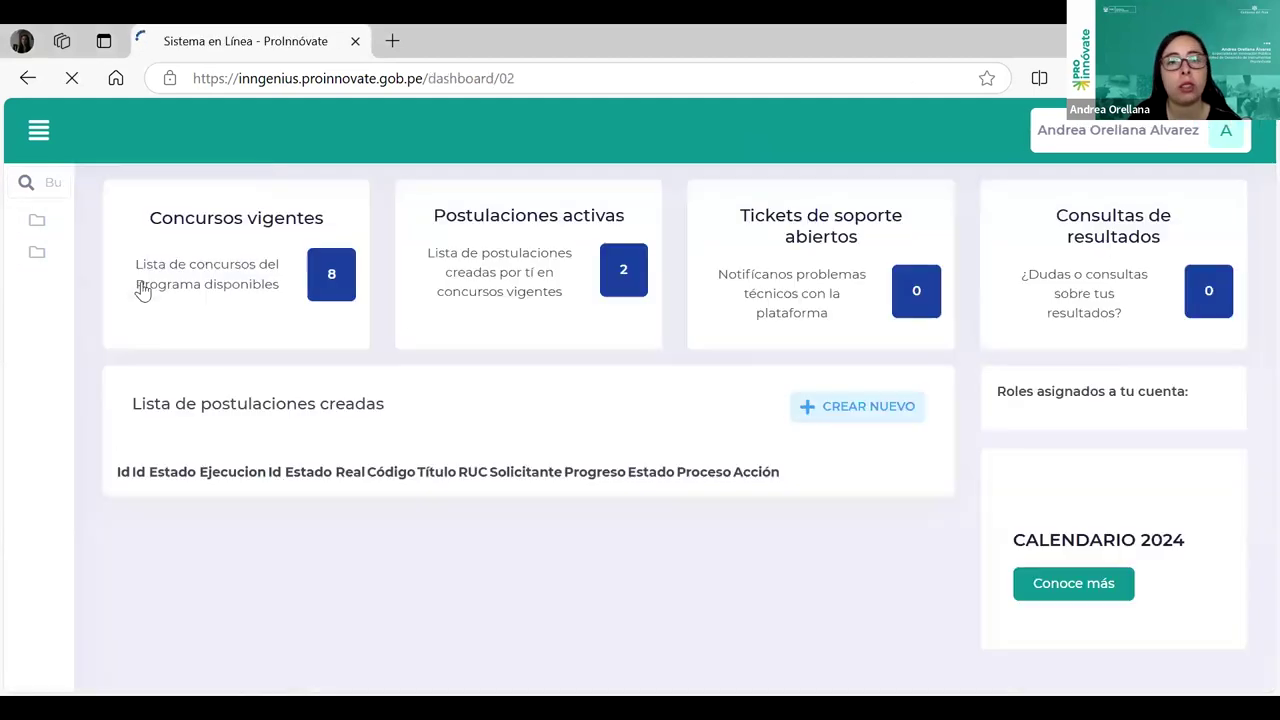
click(834, 407)
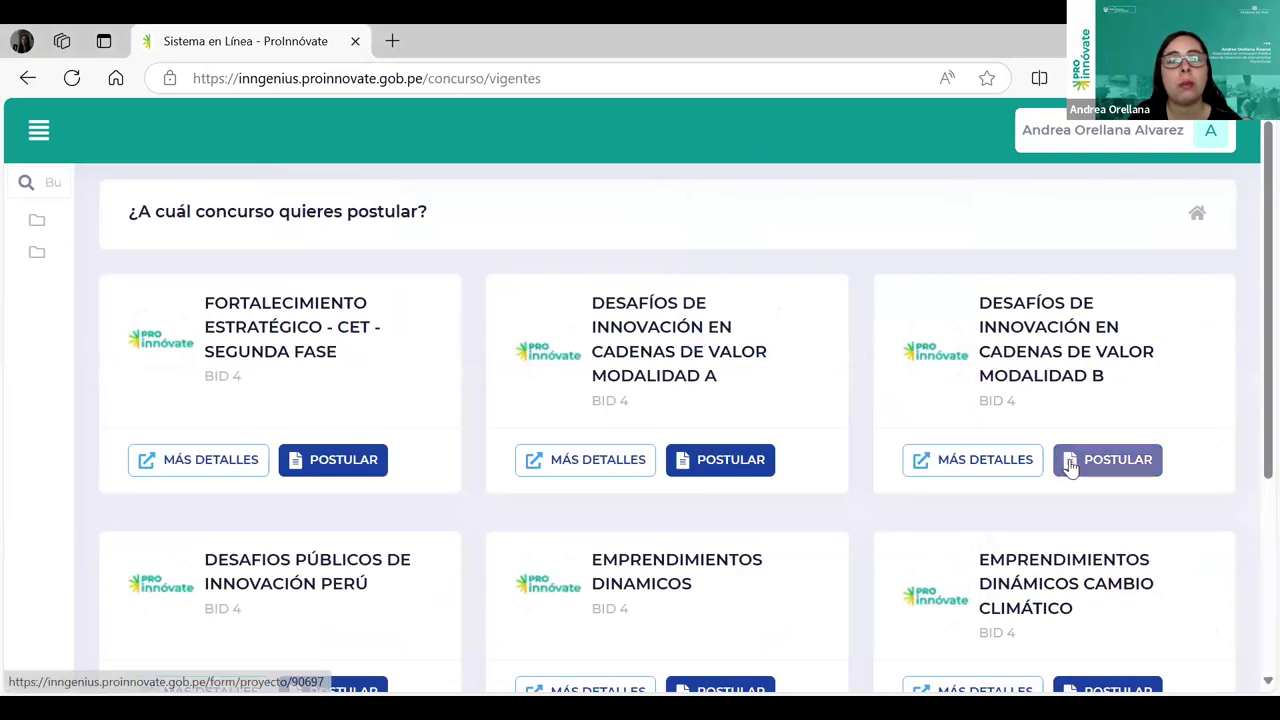
scroll(1070, 465, down, 1)
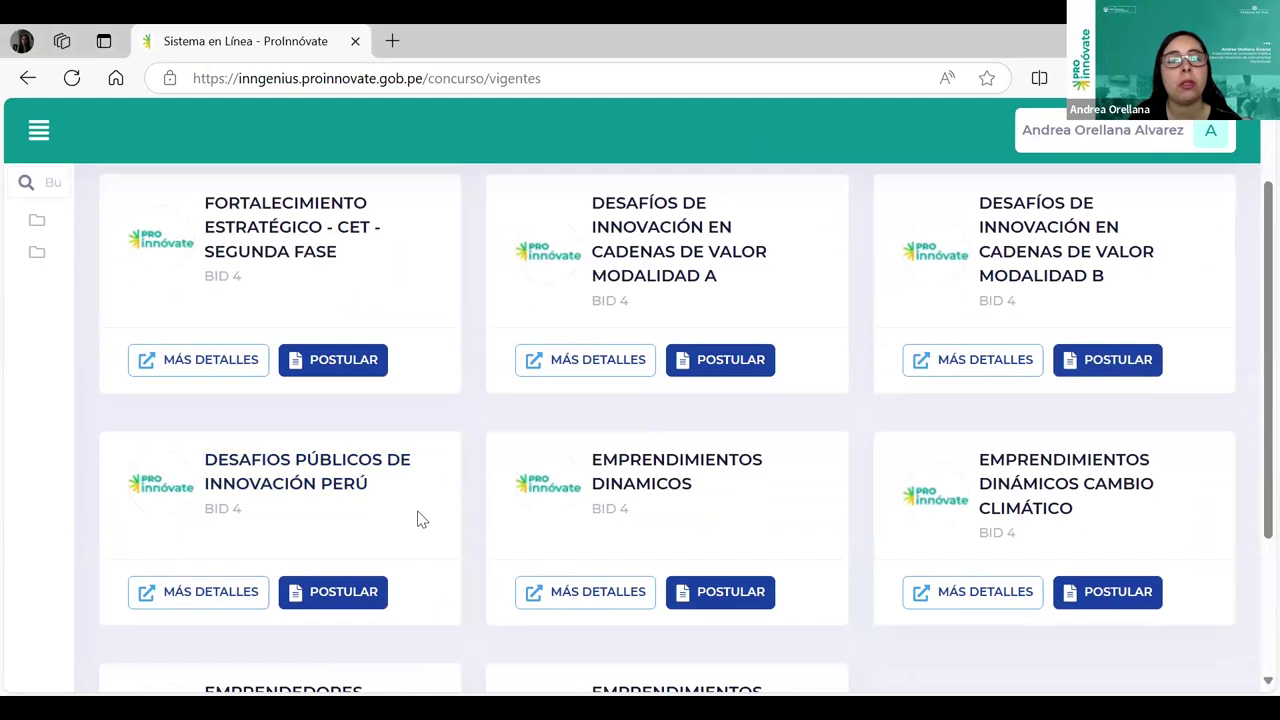
click(326, 598)
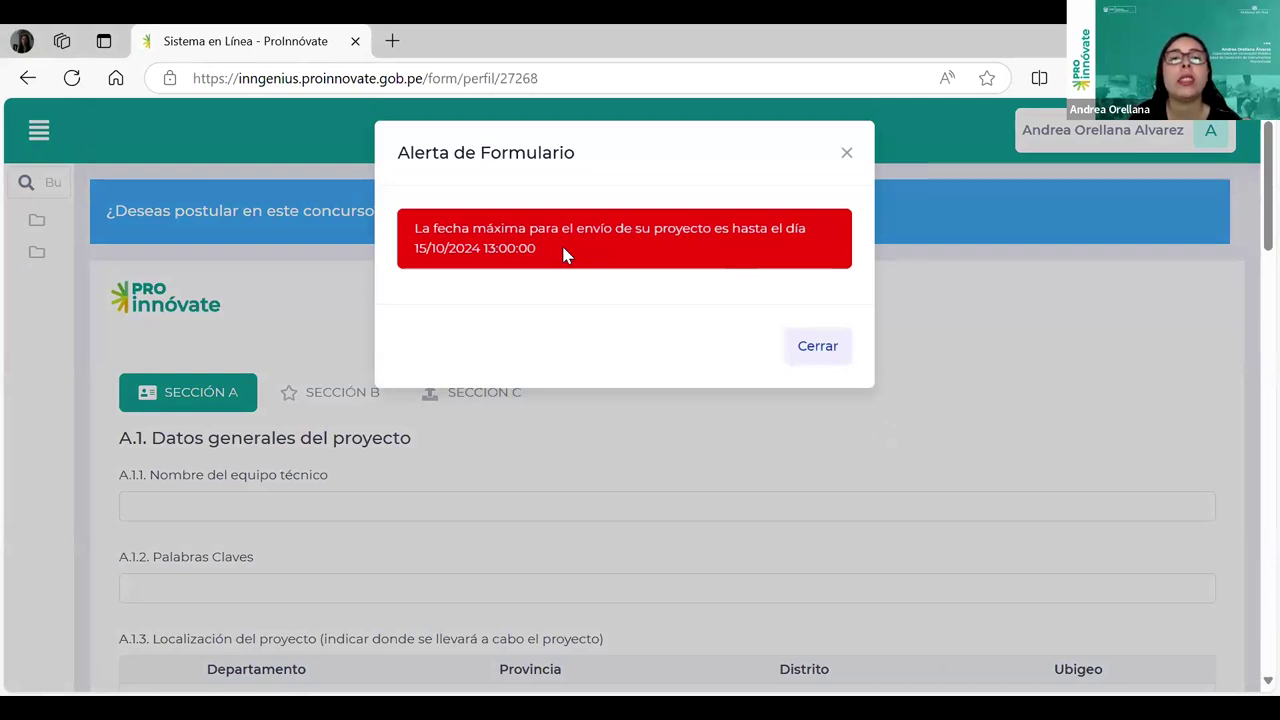
click(818, 346)
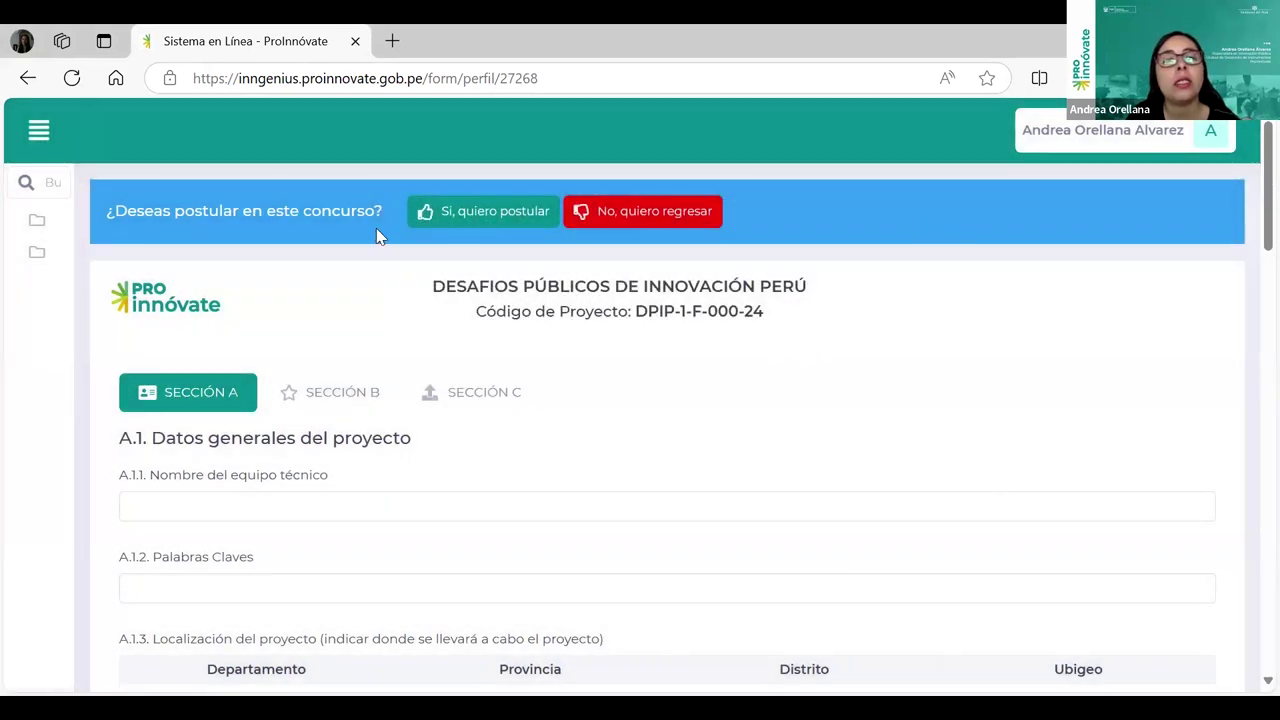
Step: Confirm applying, enter the entity's RUC and mark Redes sociales as the information source
click(502, 222)
click(637, 287)
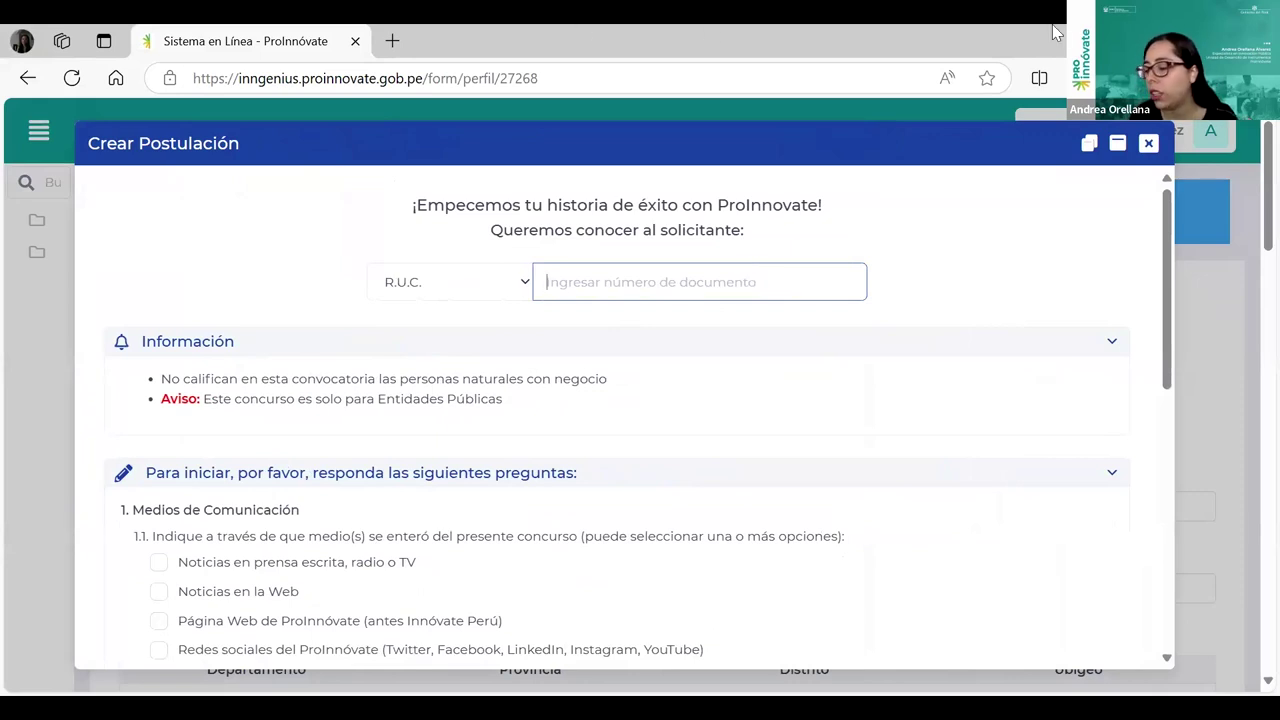
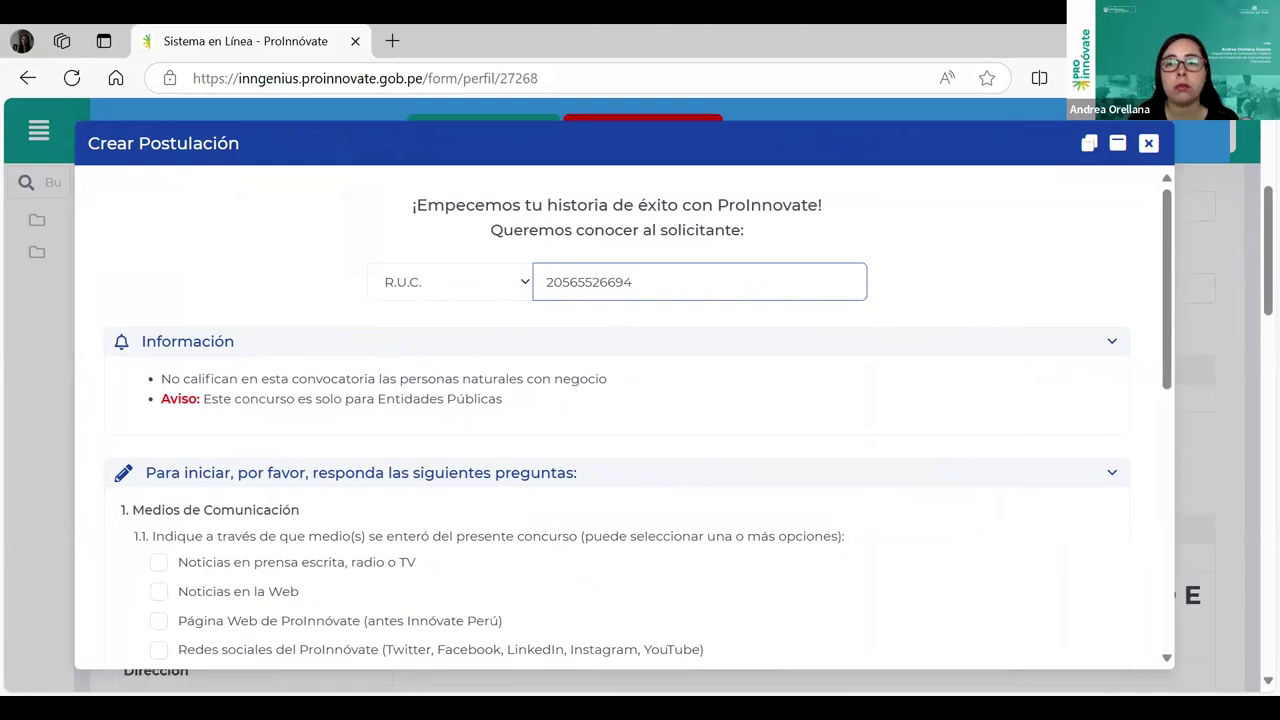
click(522, 652)
drag(1168, 262, 1177, 357)
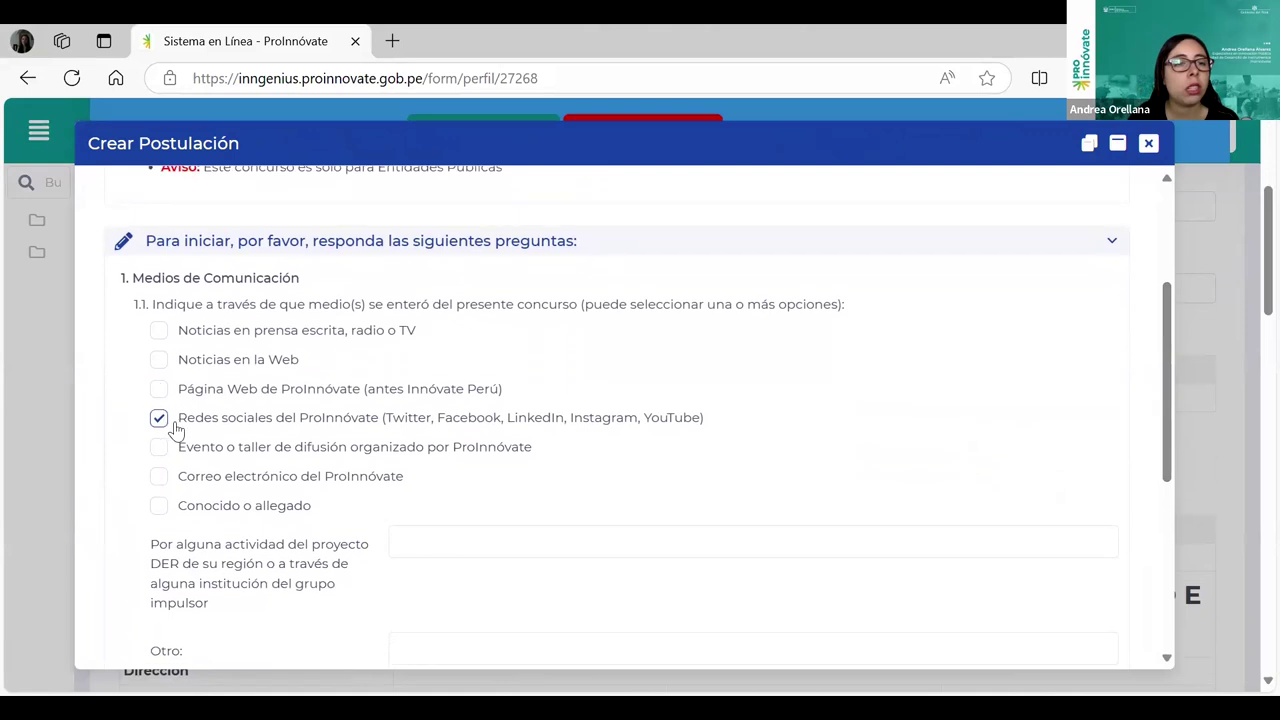
Step: Choose technical and commercial assistance as motivation, then continue and confirm the application
scroll(300, 500, down, 1)
scroll(278, 525, down, 2)
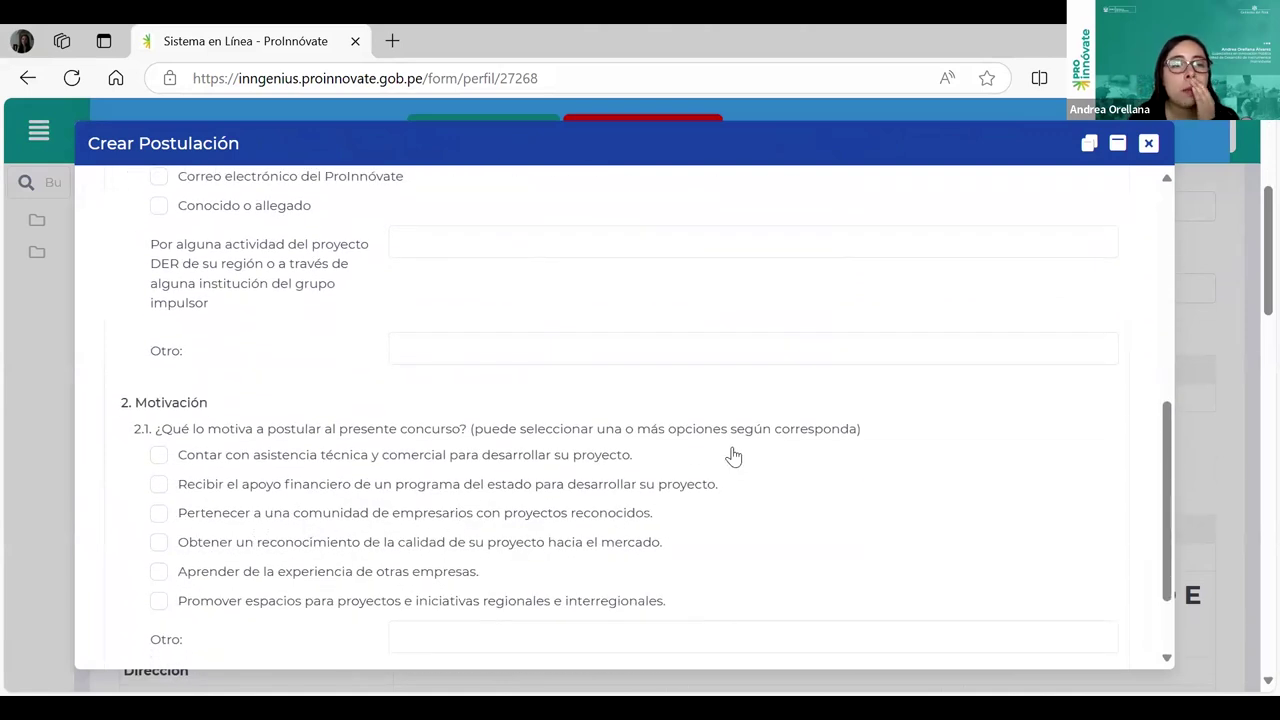
click(160, 457)
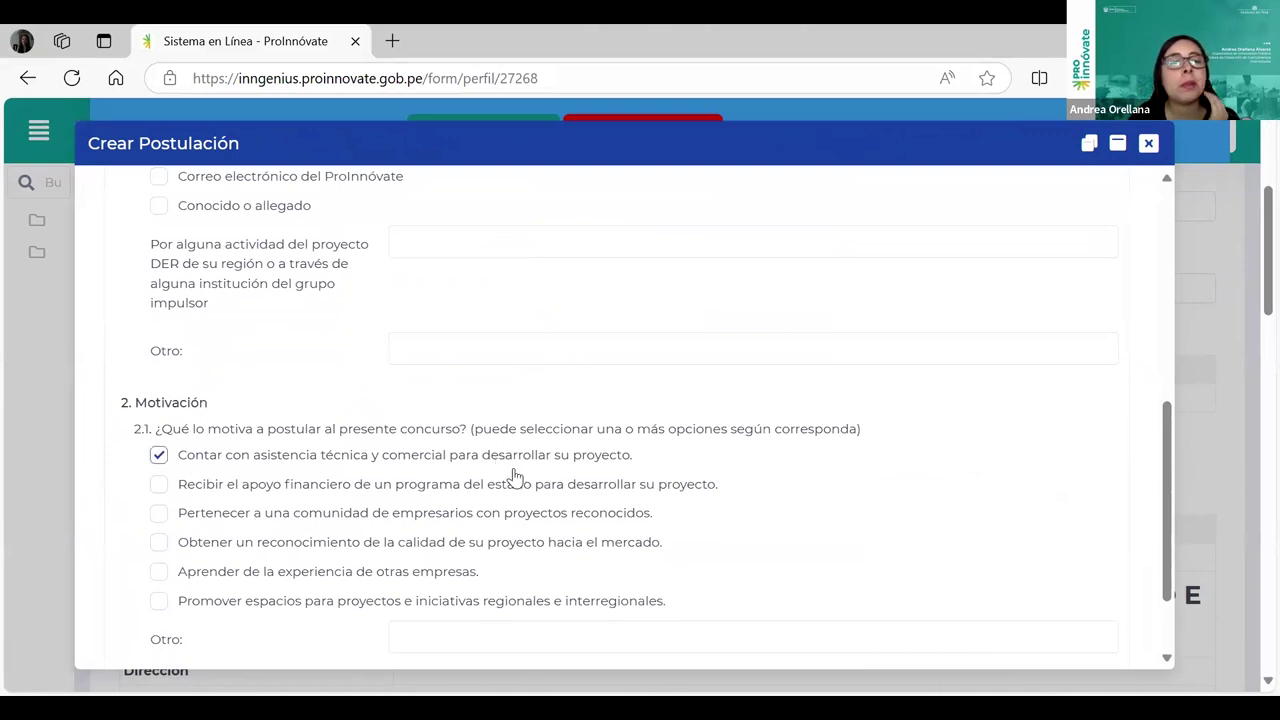
scroll(520, 480, down, 1)
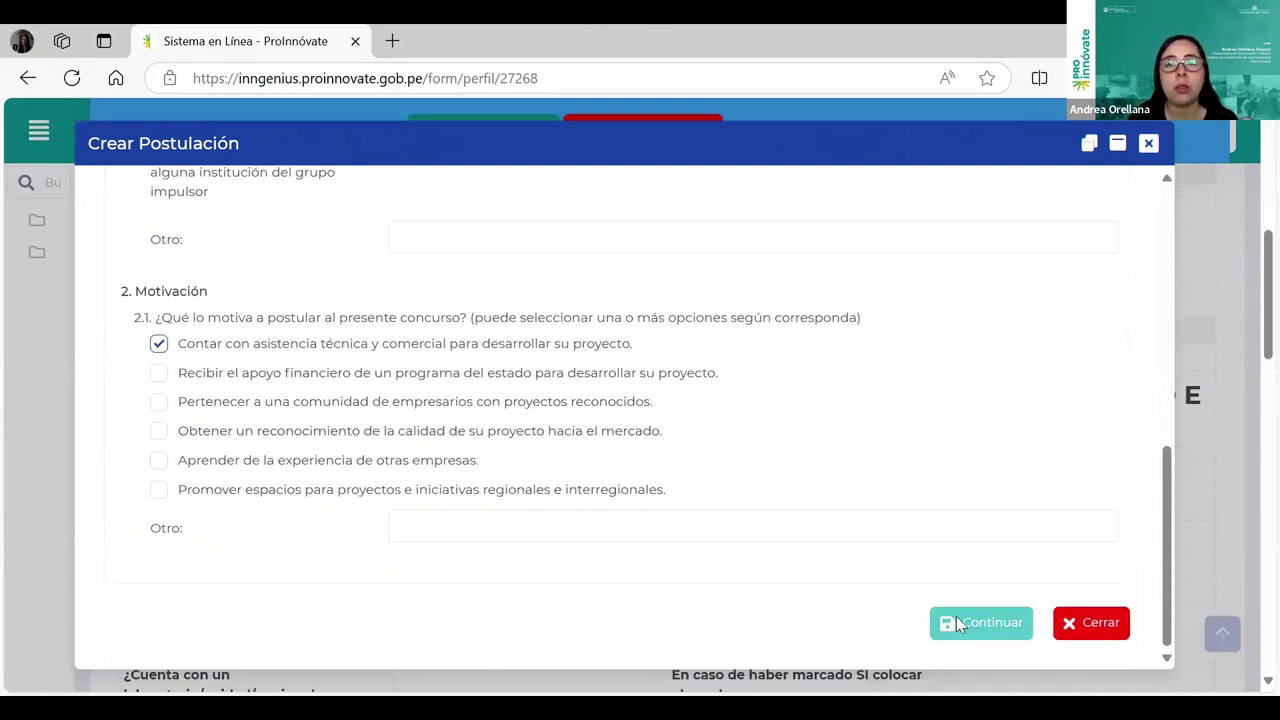
click(956, 620)
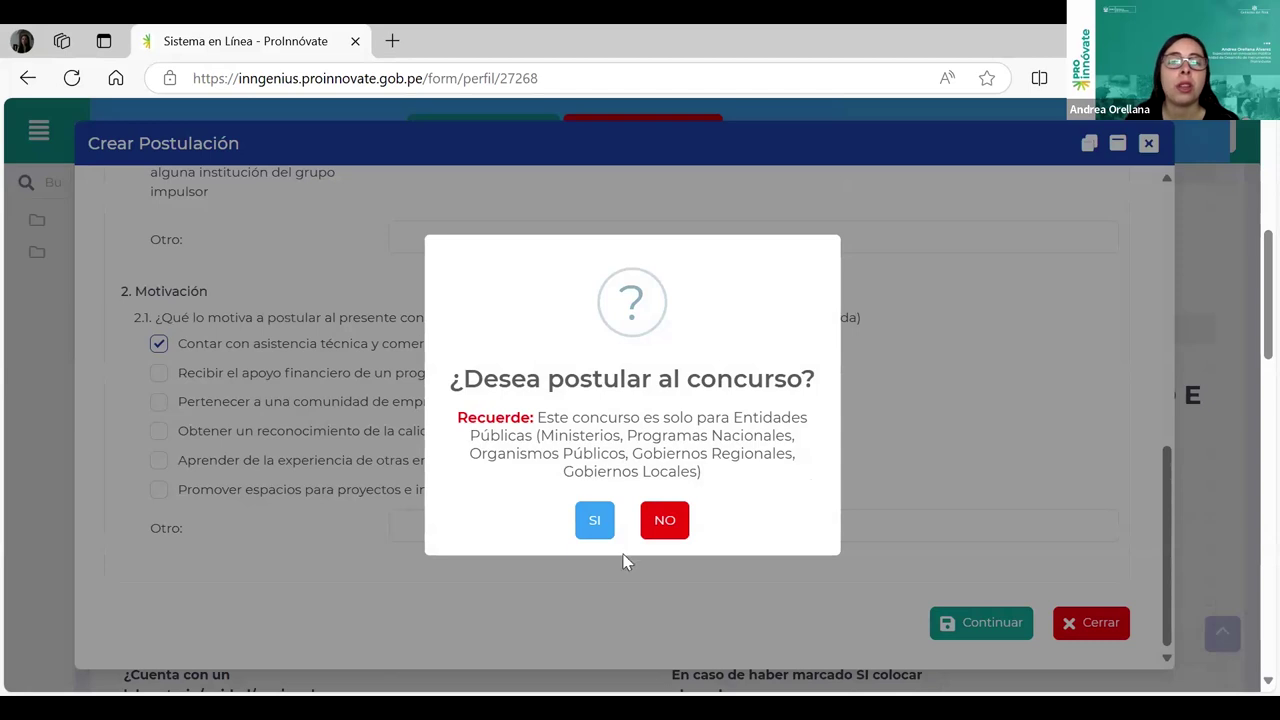
click(592, 522)
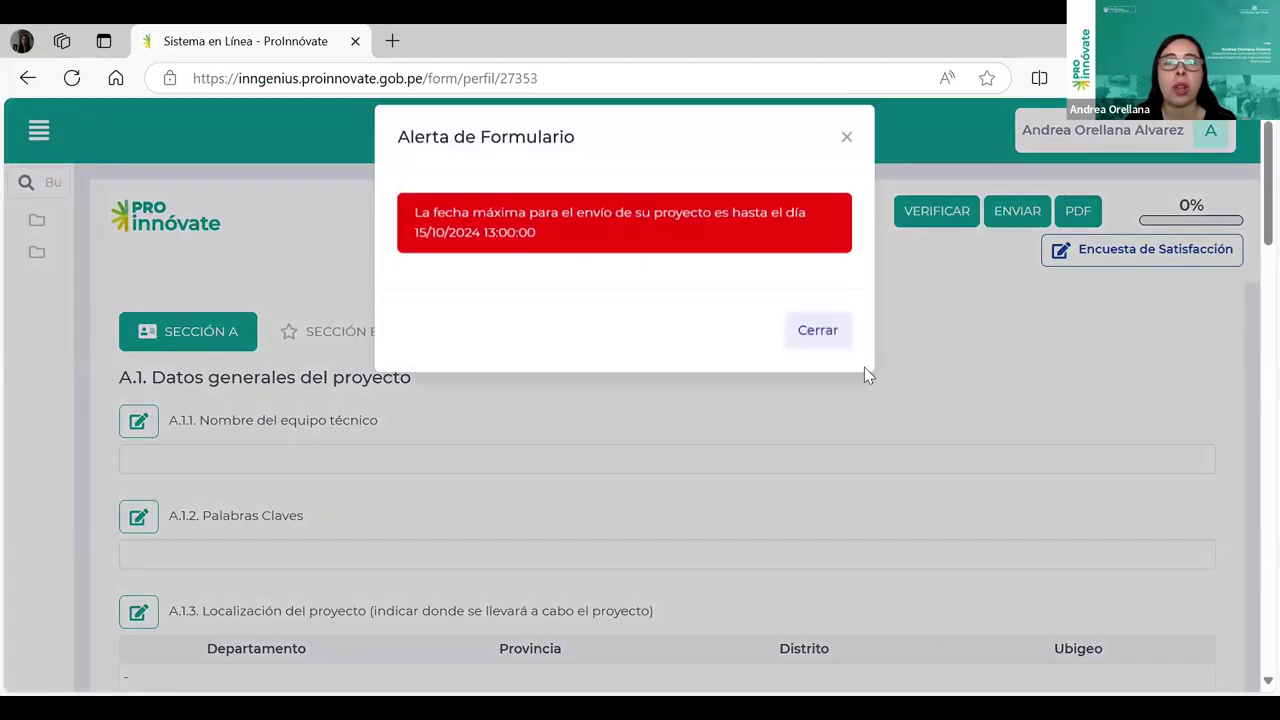
Step: Dismiss the deadline alert and scroll project DPIP-1-F-084-24's Sección A to the A.2.1 Entidad solicitante table
click(829, 349)
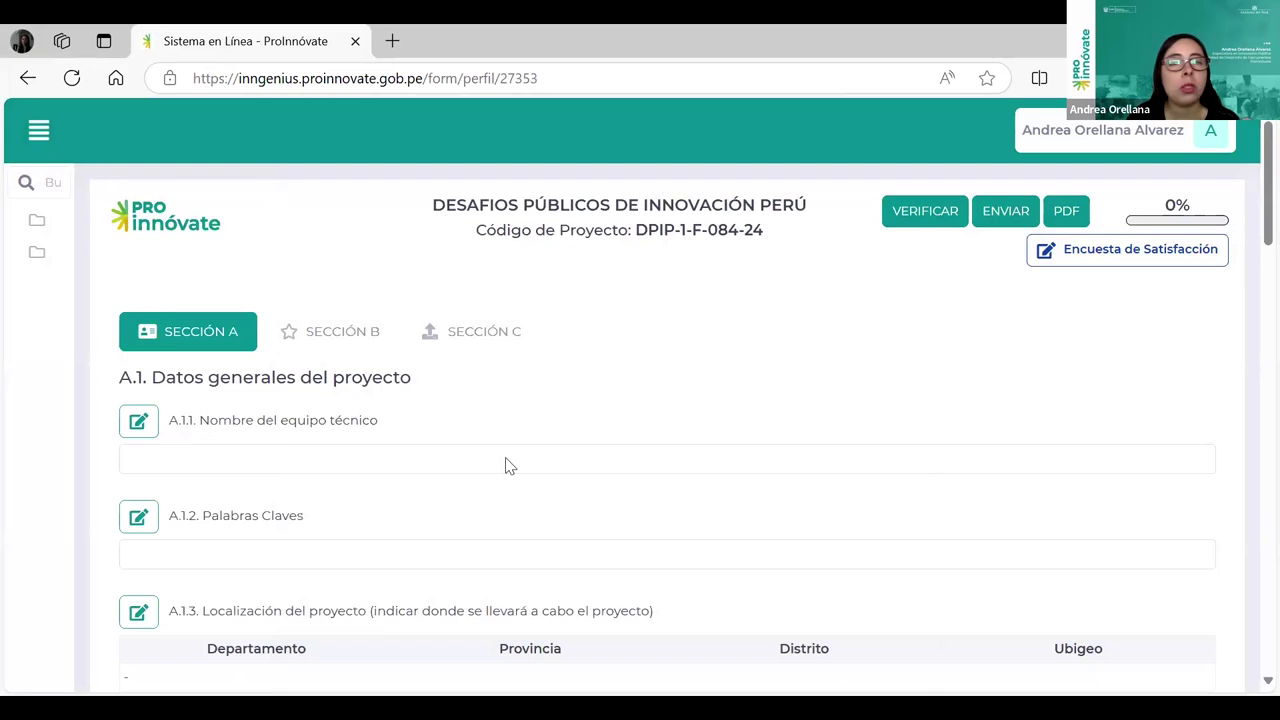
scroll(263, 397, down, 1)
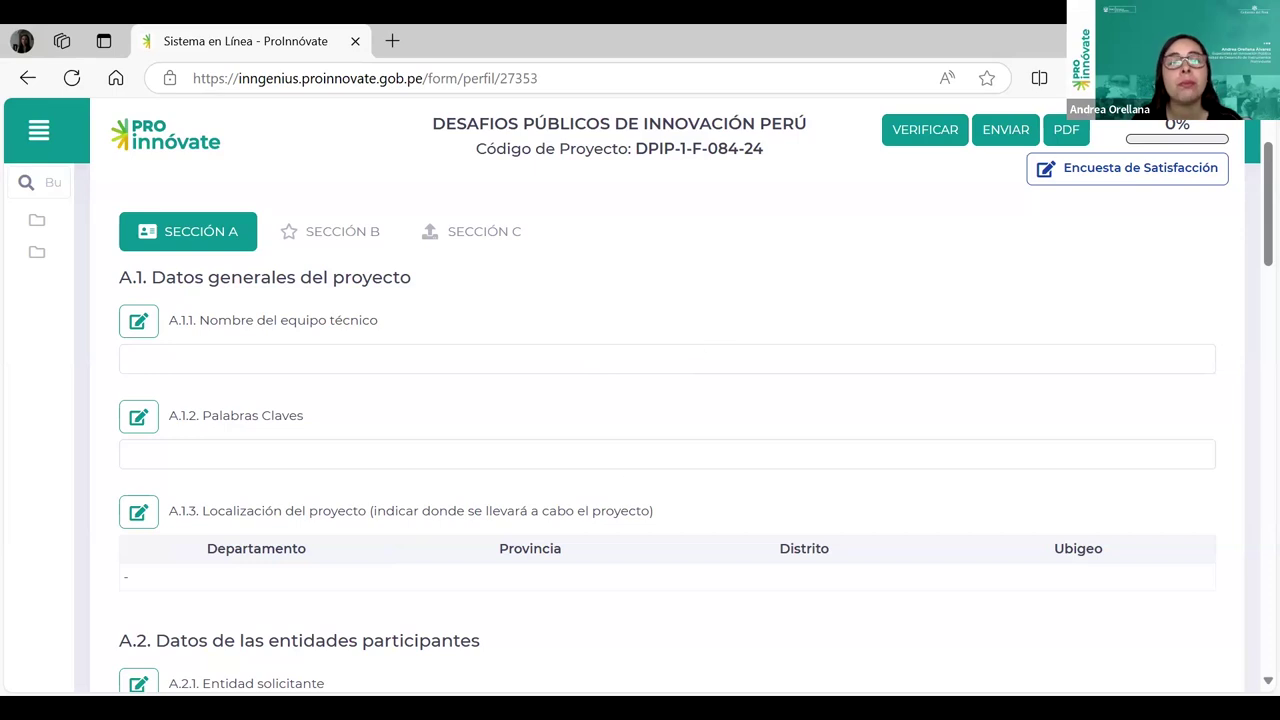
scroll(546, 403, down, 1)
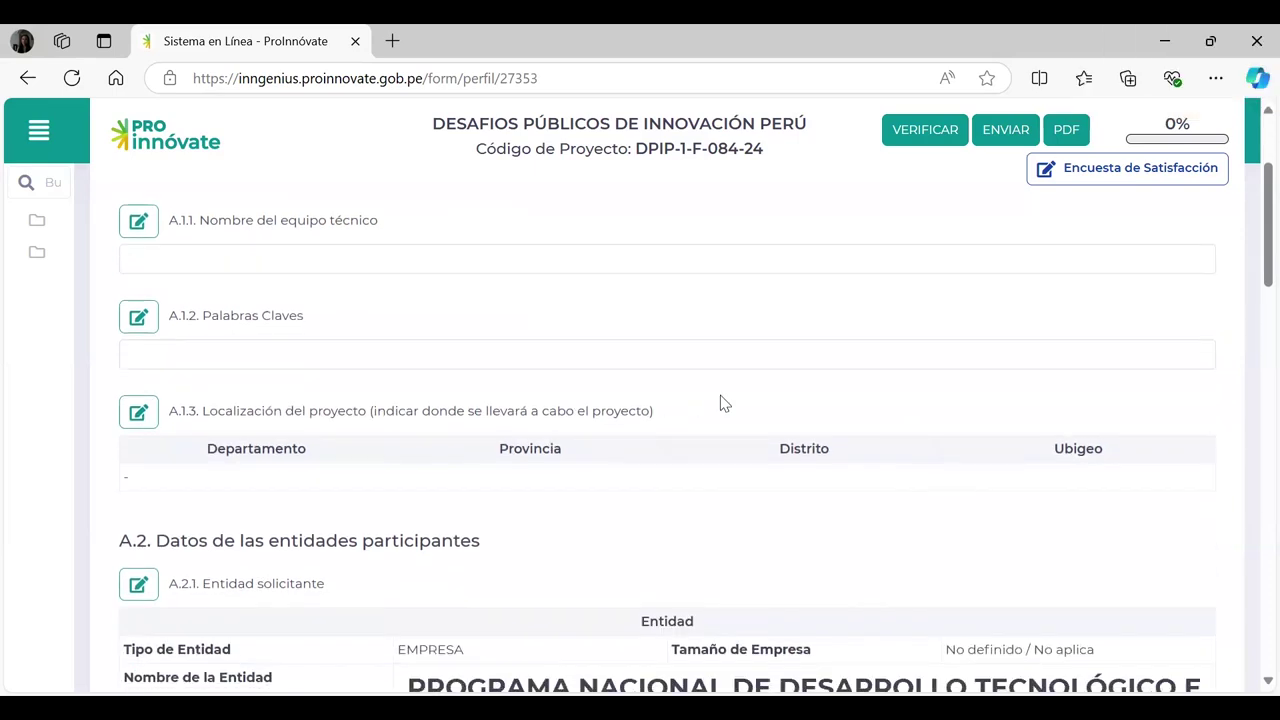
scroll(744, 420, down, 1)
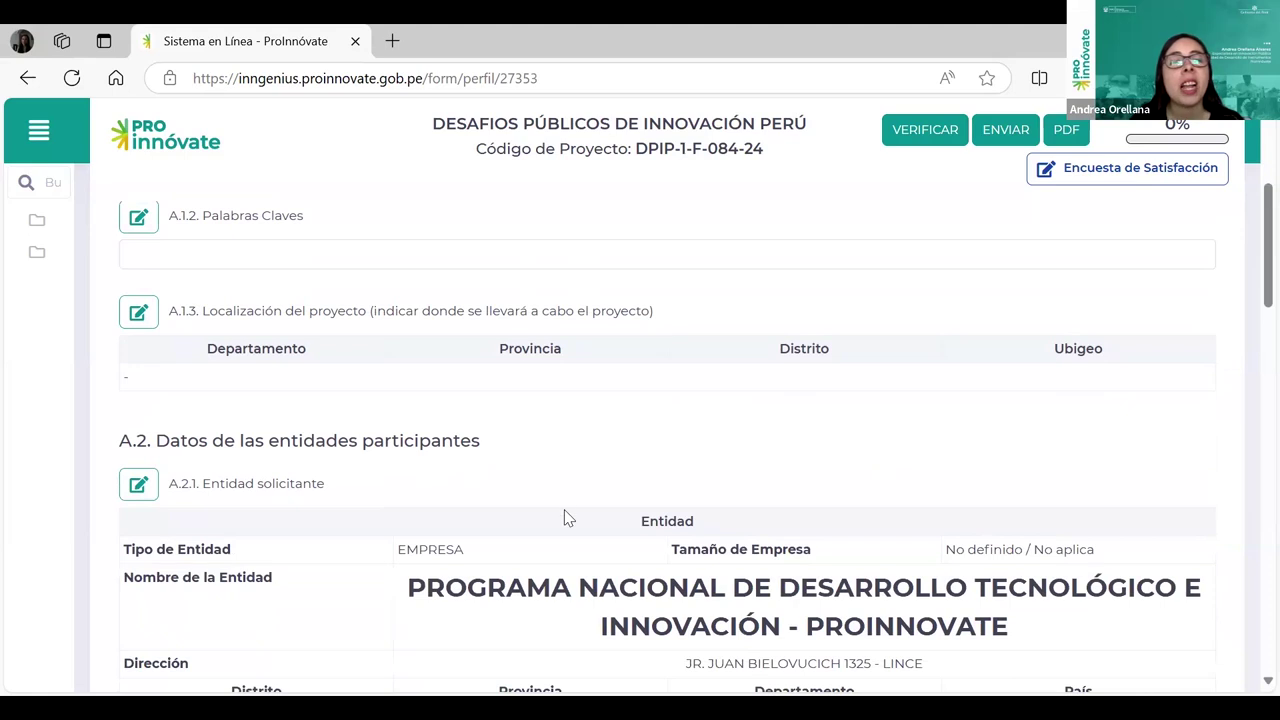
scroll(651, 480, down, 1)
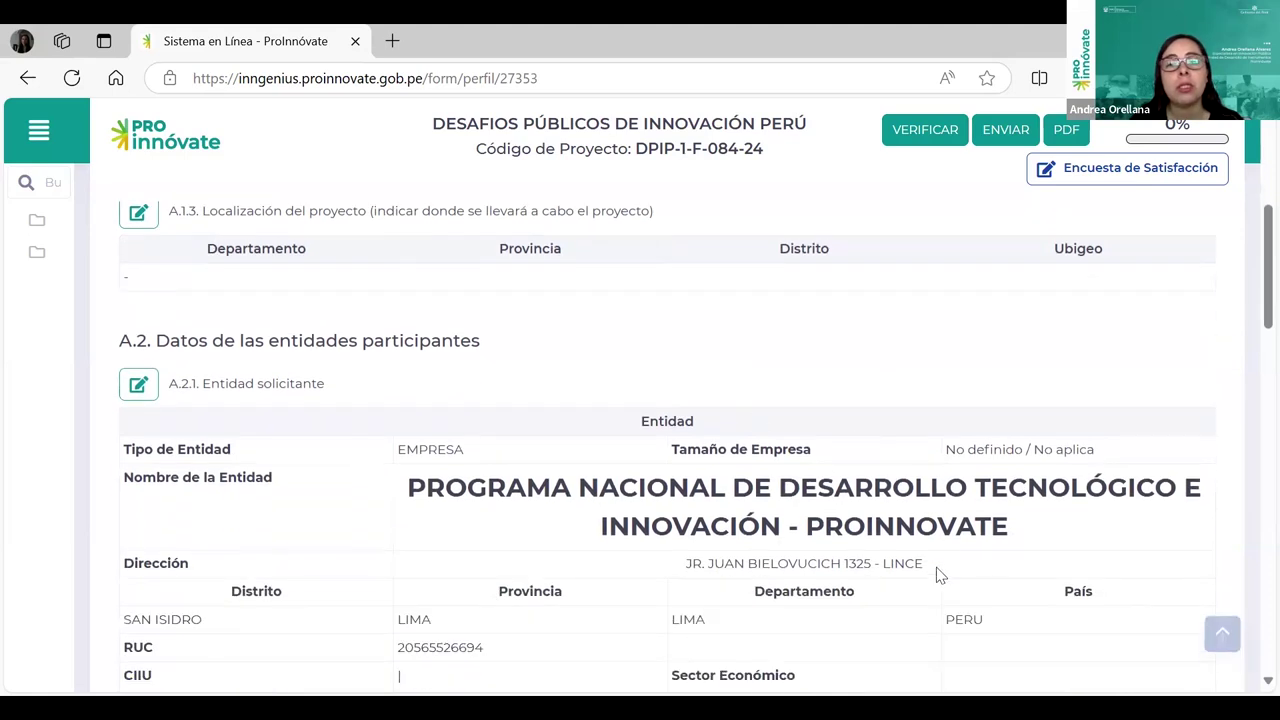
scroll(717, 442, down, 1)
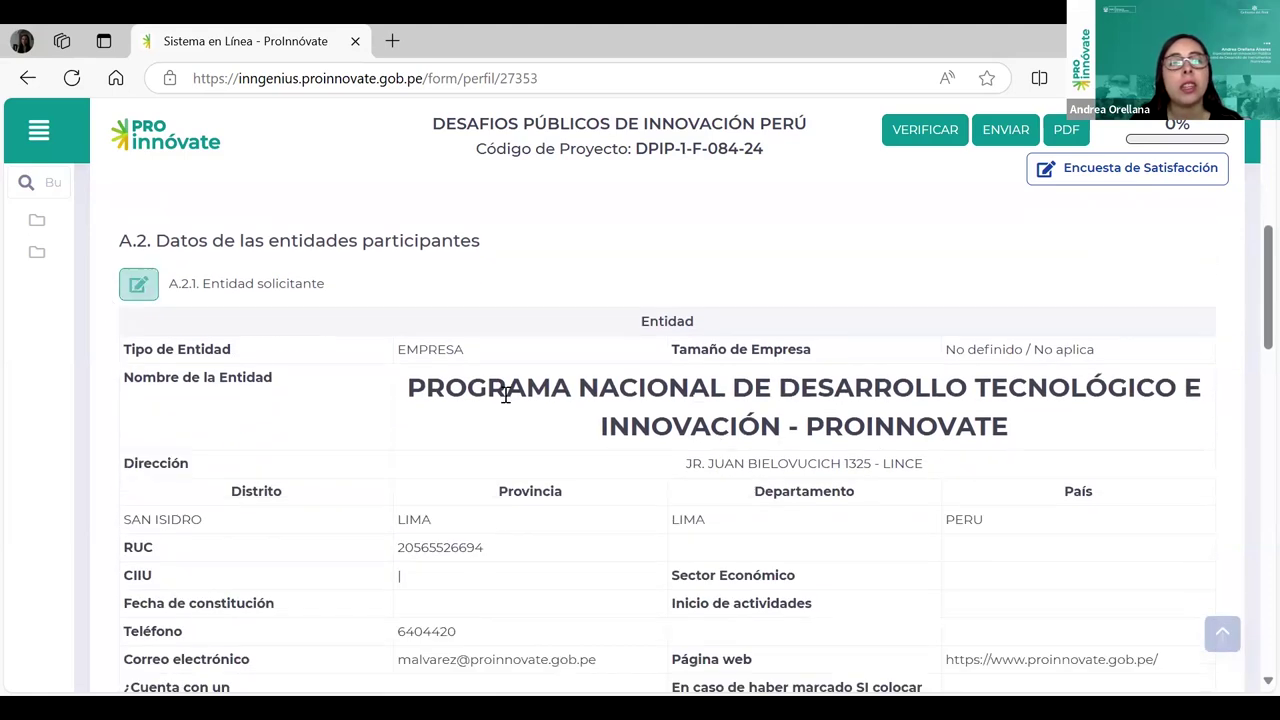
scroll(506, 395, up, 3)
scroll(504, 395, up, 1)
click(138, 320)
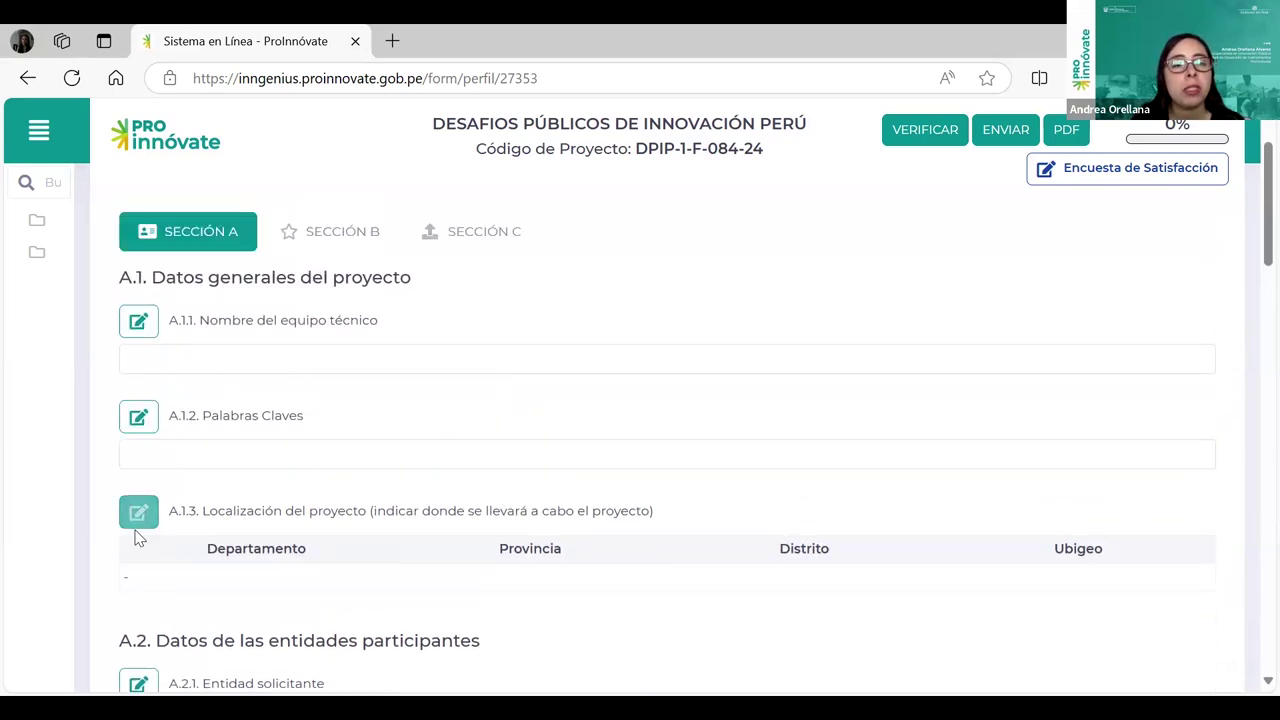
scroll(540, 500, down, 4)
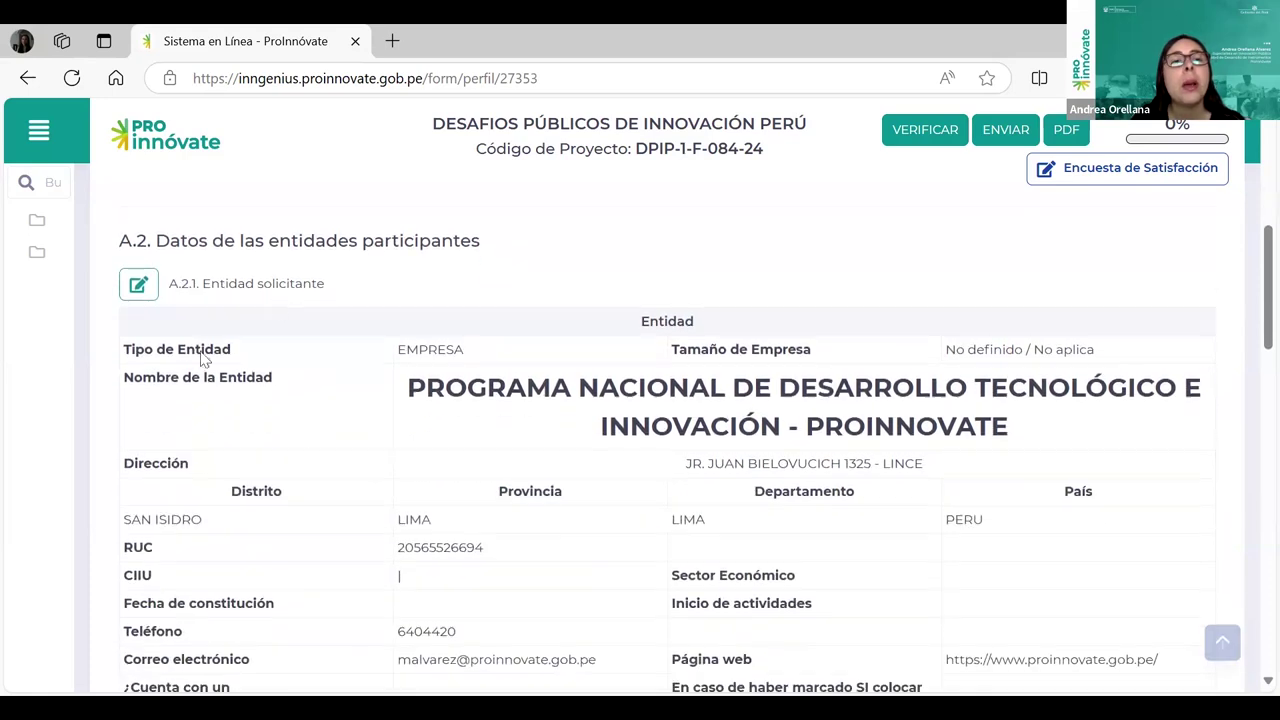
Step: In the A.2.1 entity editor, review entity type and keep company size as No definido / No aplica
click(138, 286)
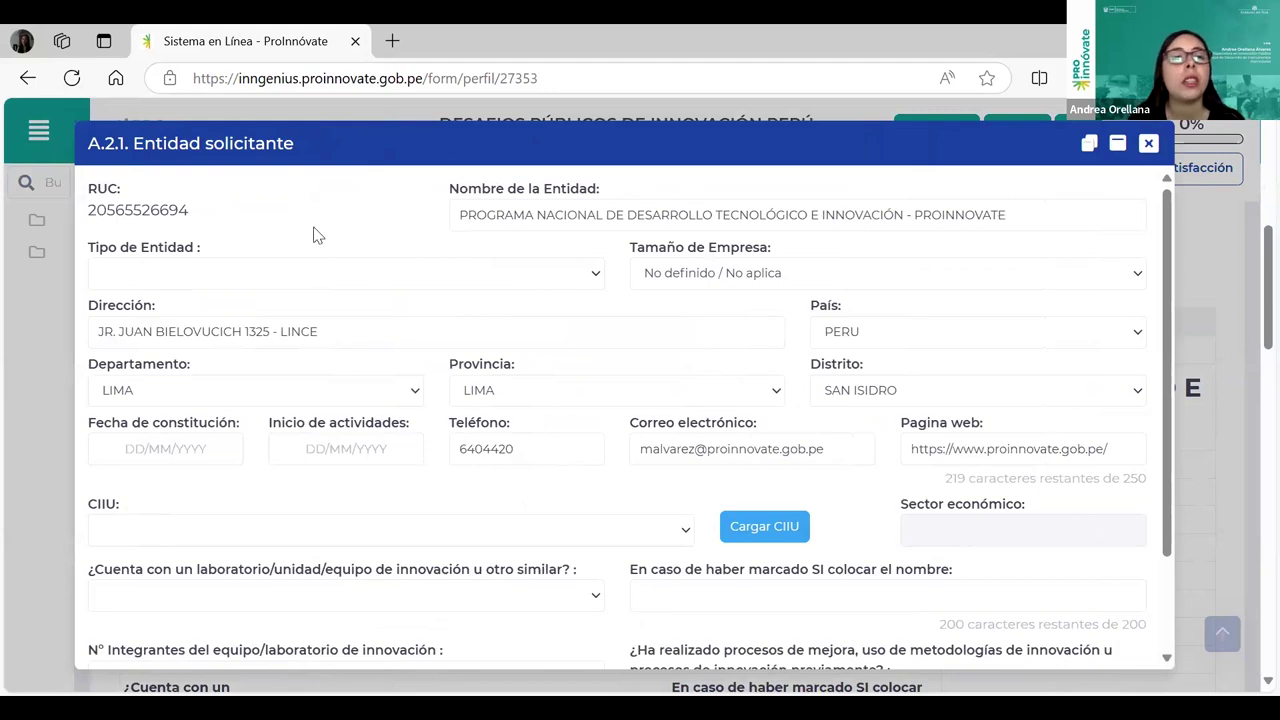
click(290, 272)
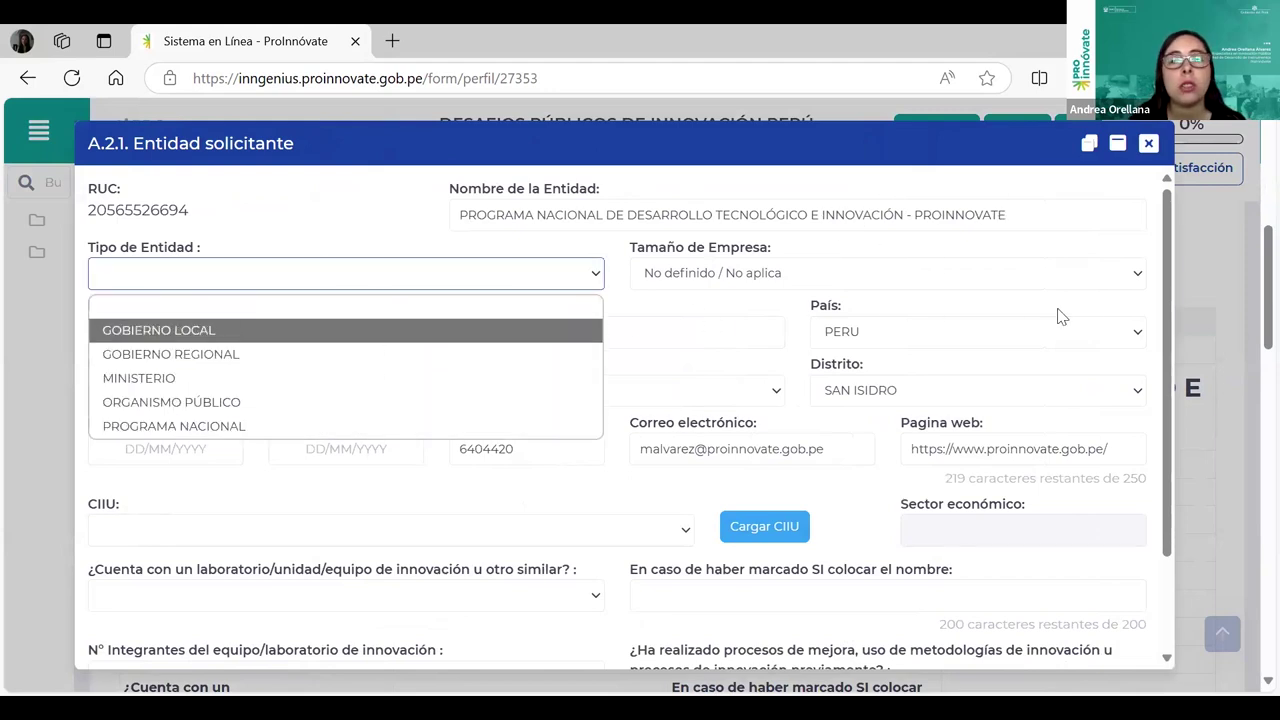
click(1022, 272)
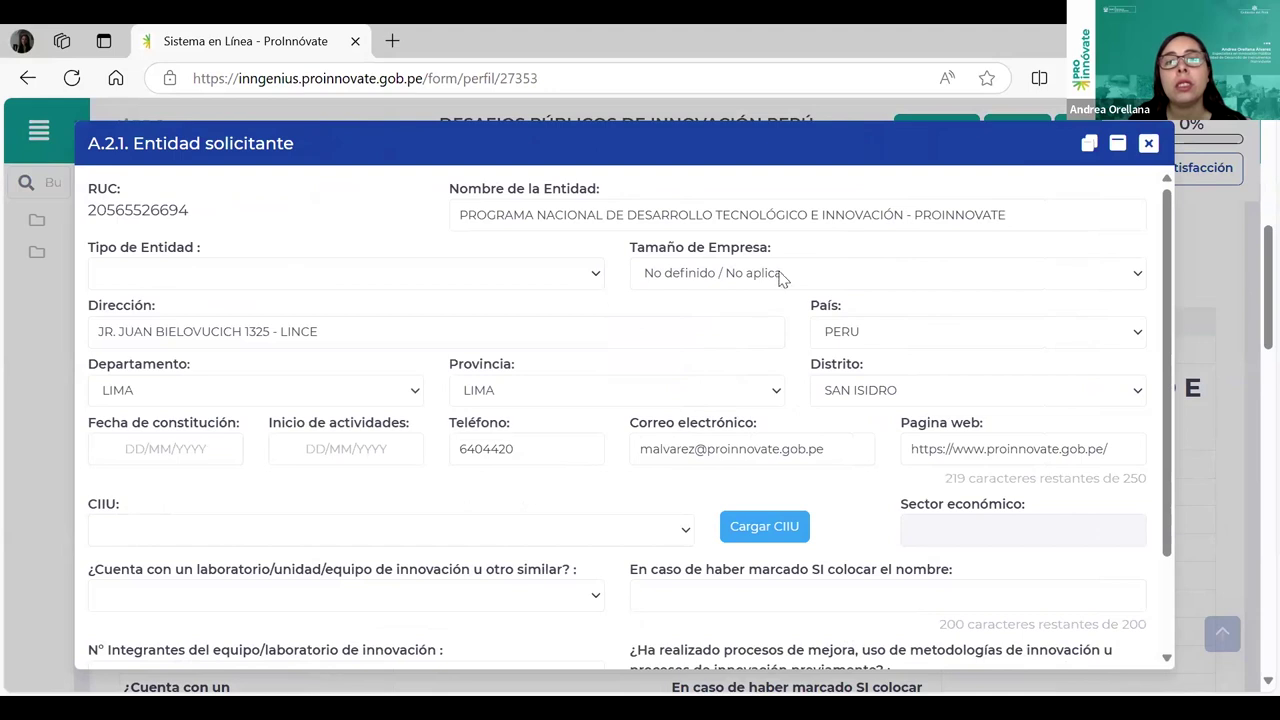
click(790, 276)
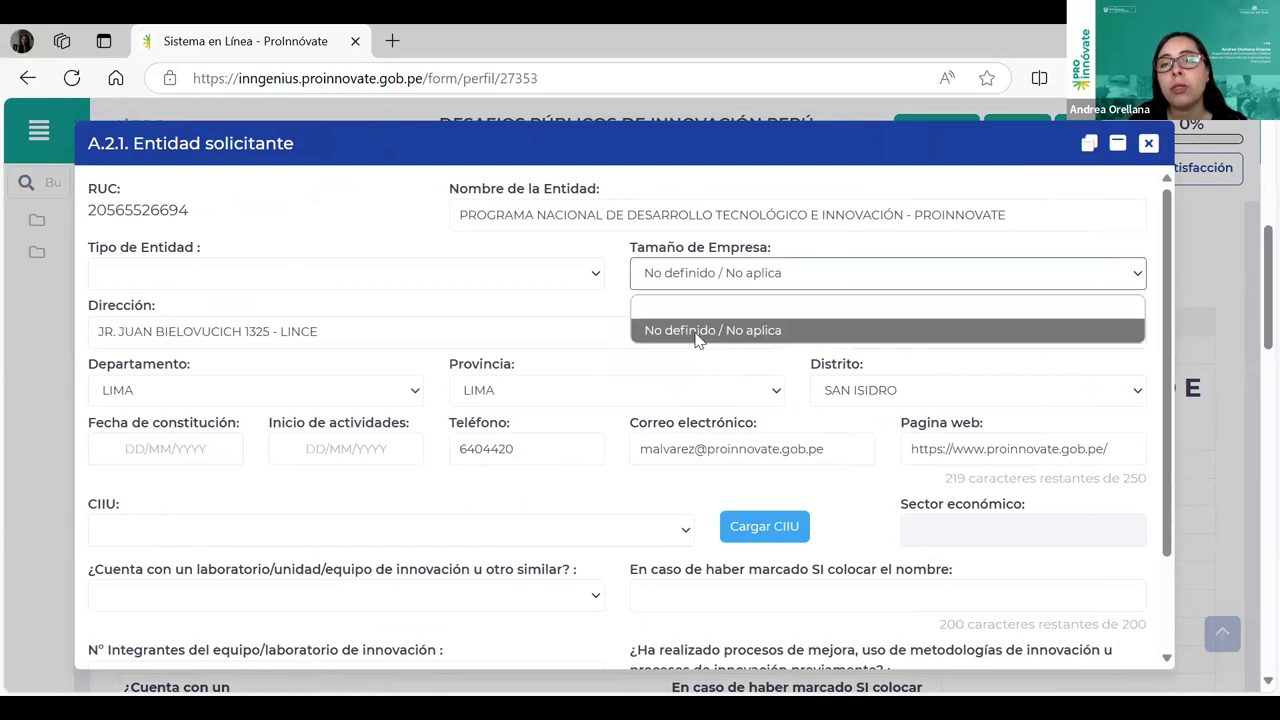
click(697, 332)
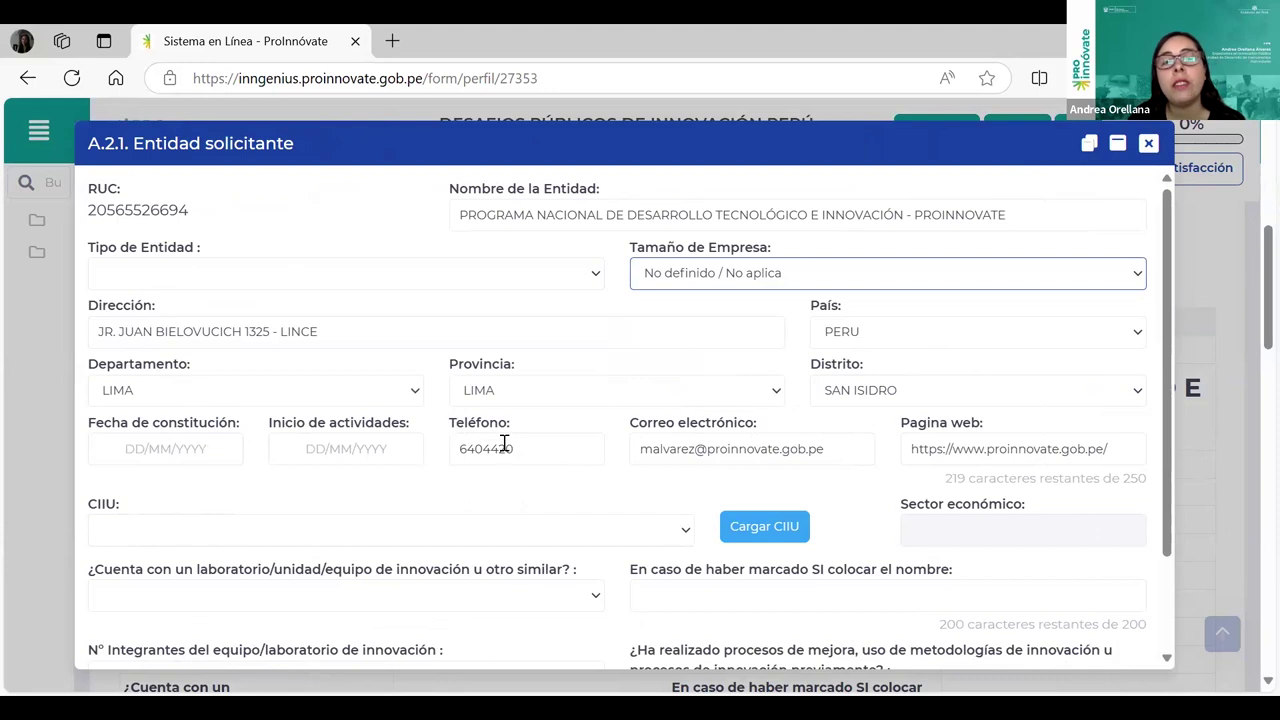
scroll(303, 611, down, 1)
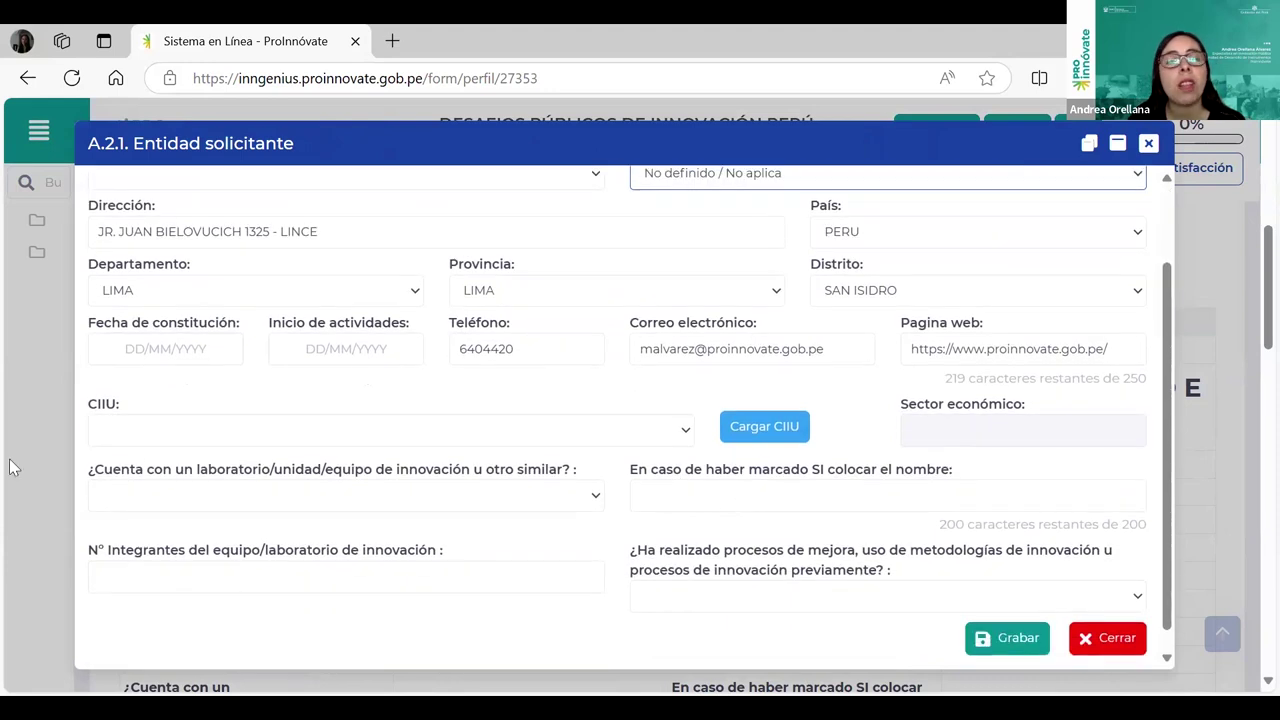
Step: Set the CIIU to 'Actividades de administración pública en general'
drag(152, 410, 97, 405)
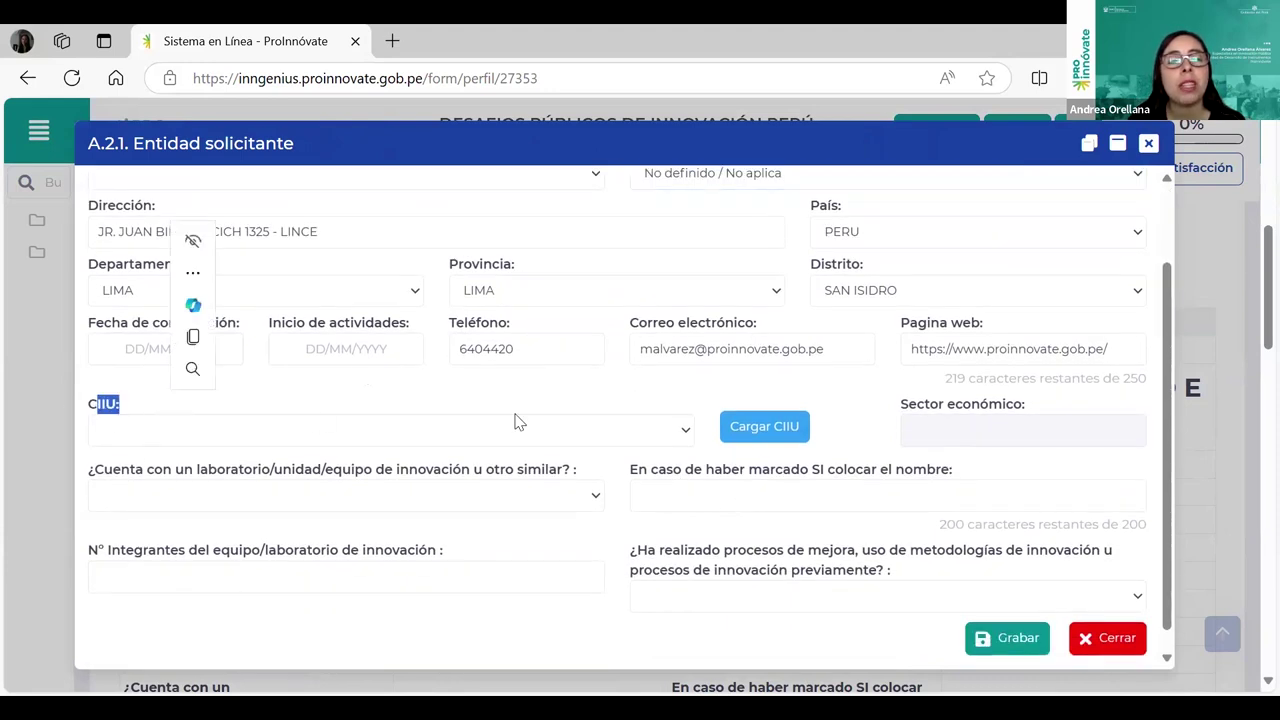
click(686, 428)
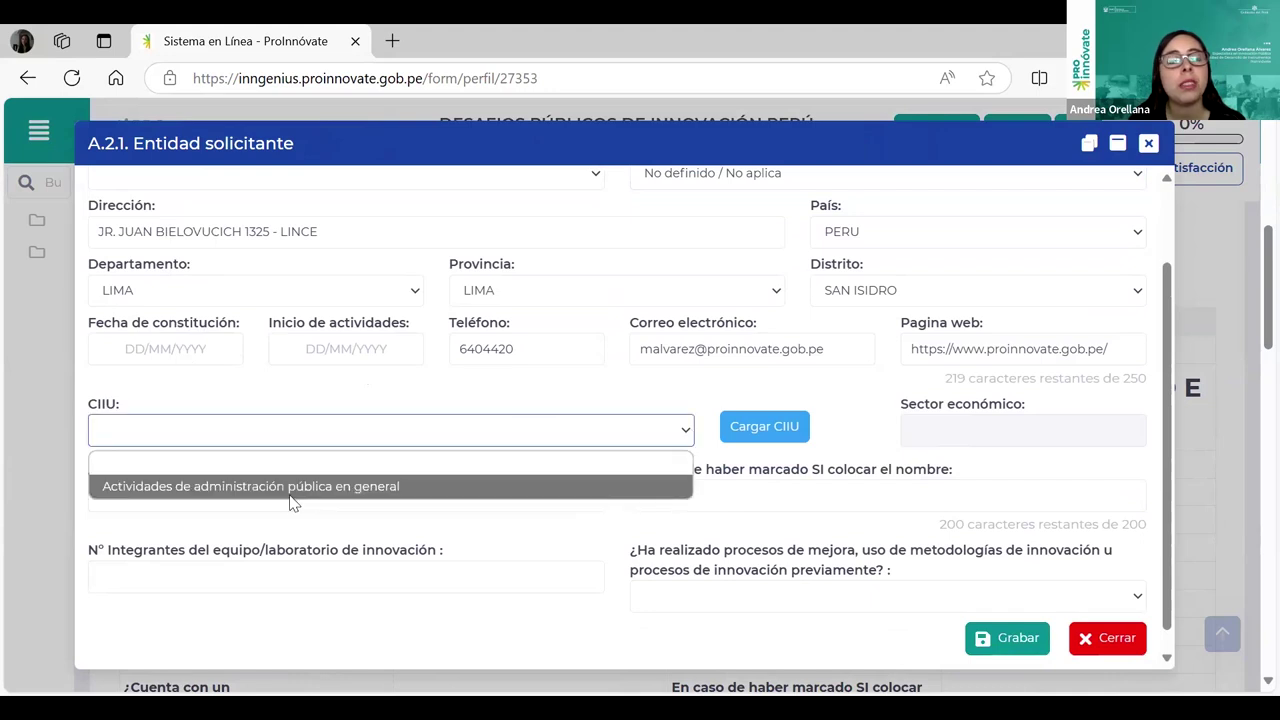
click(400, 486)
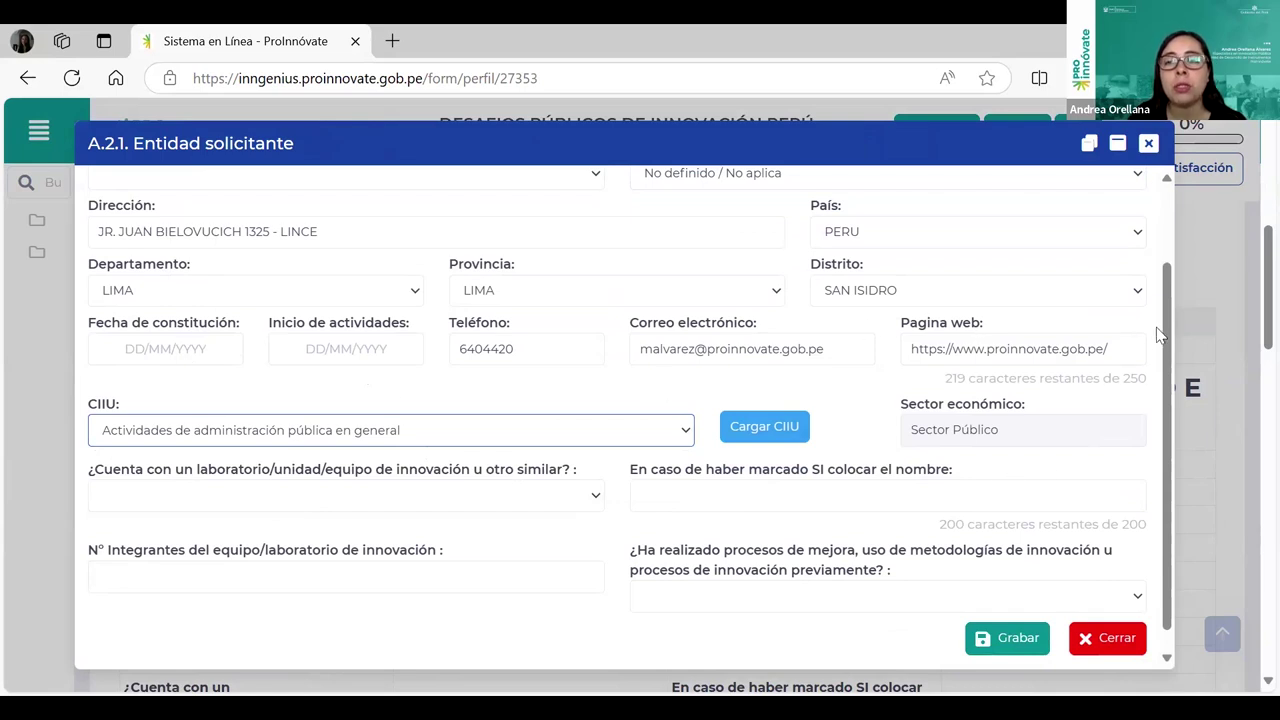
drag(1166, 338, 1177, 362)
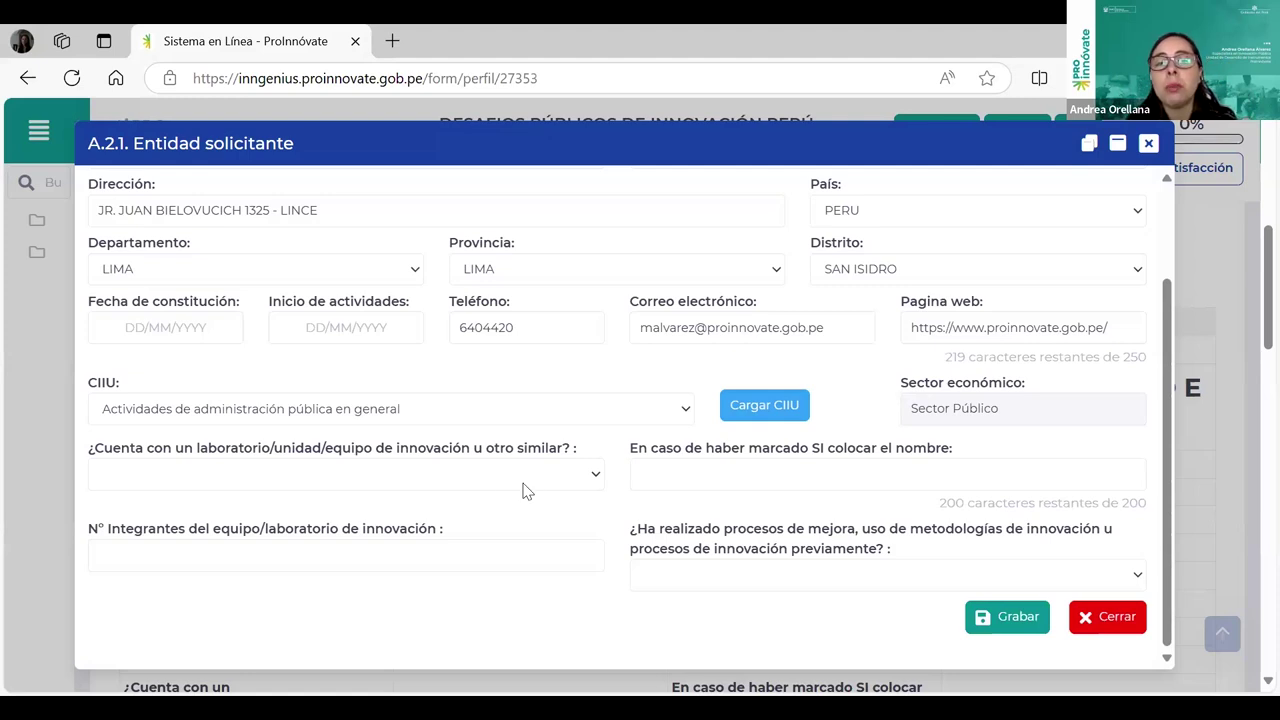
Step: Review the innovation laboratory, laboratory name and team member count fields, leaving them blank
drag(494, 447, 572, 449)
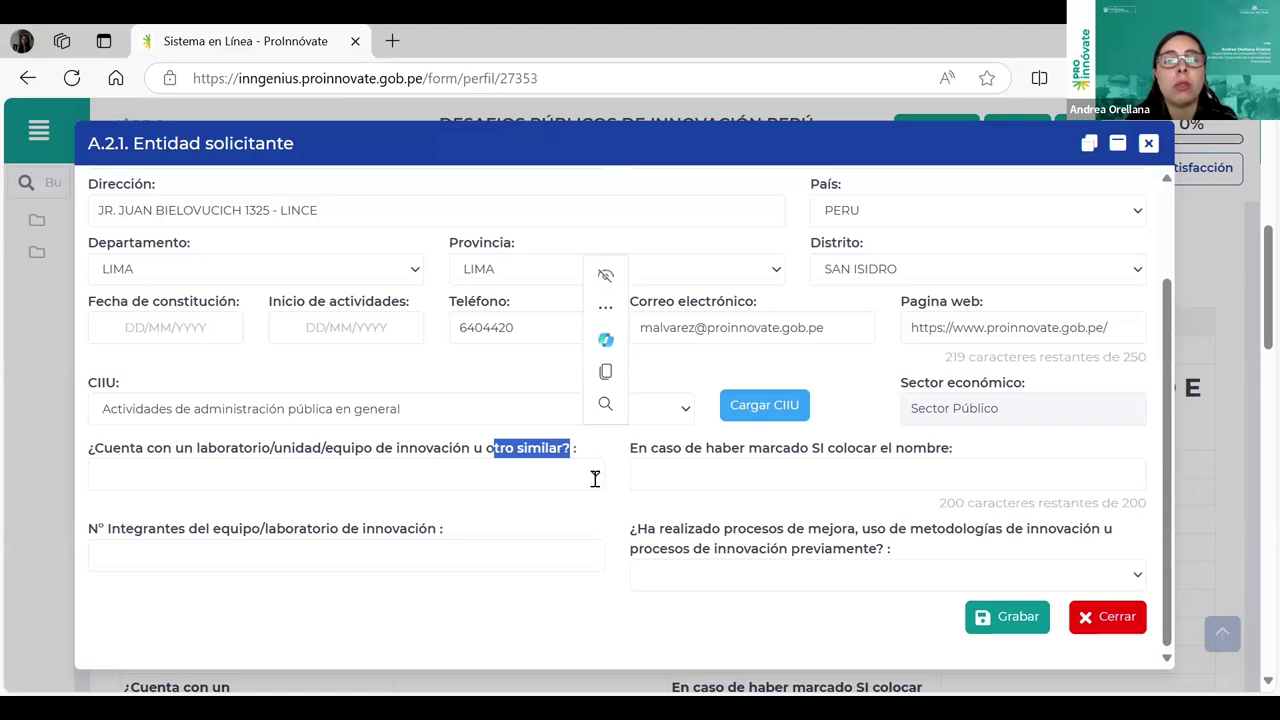
click(595, 476)
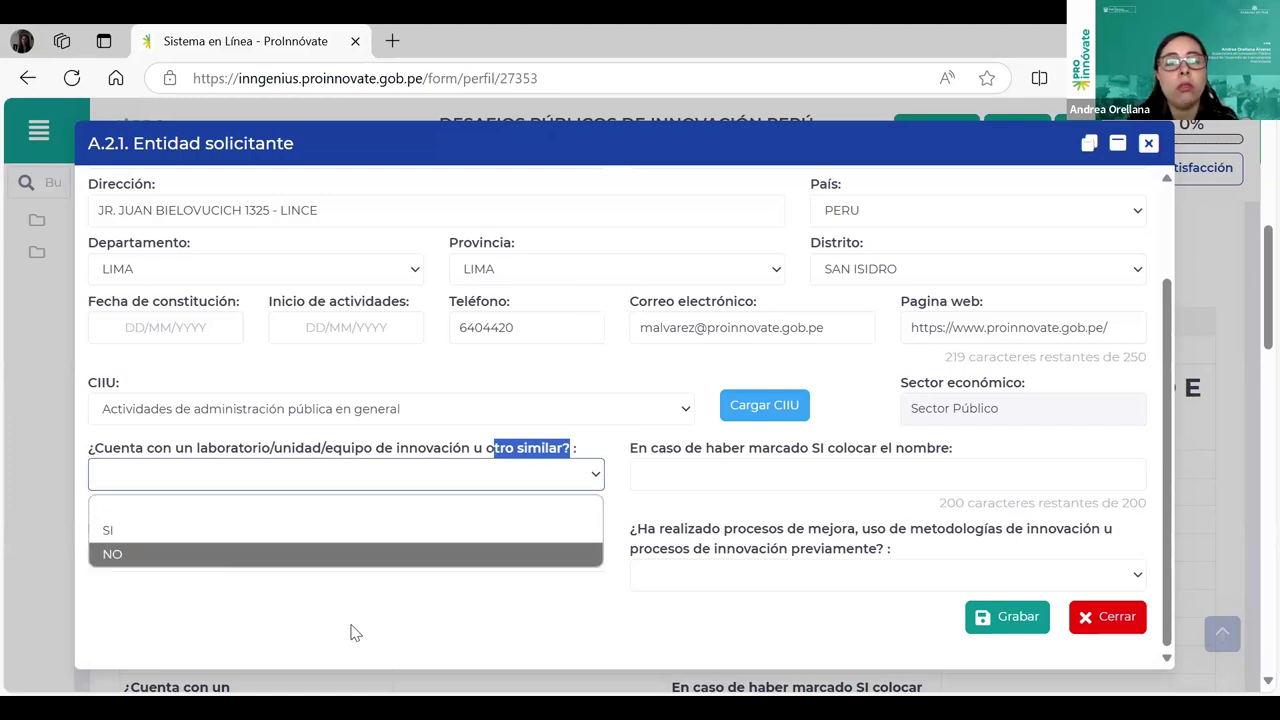
click(663, 634)
click(796, 486)
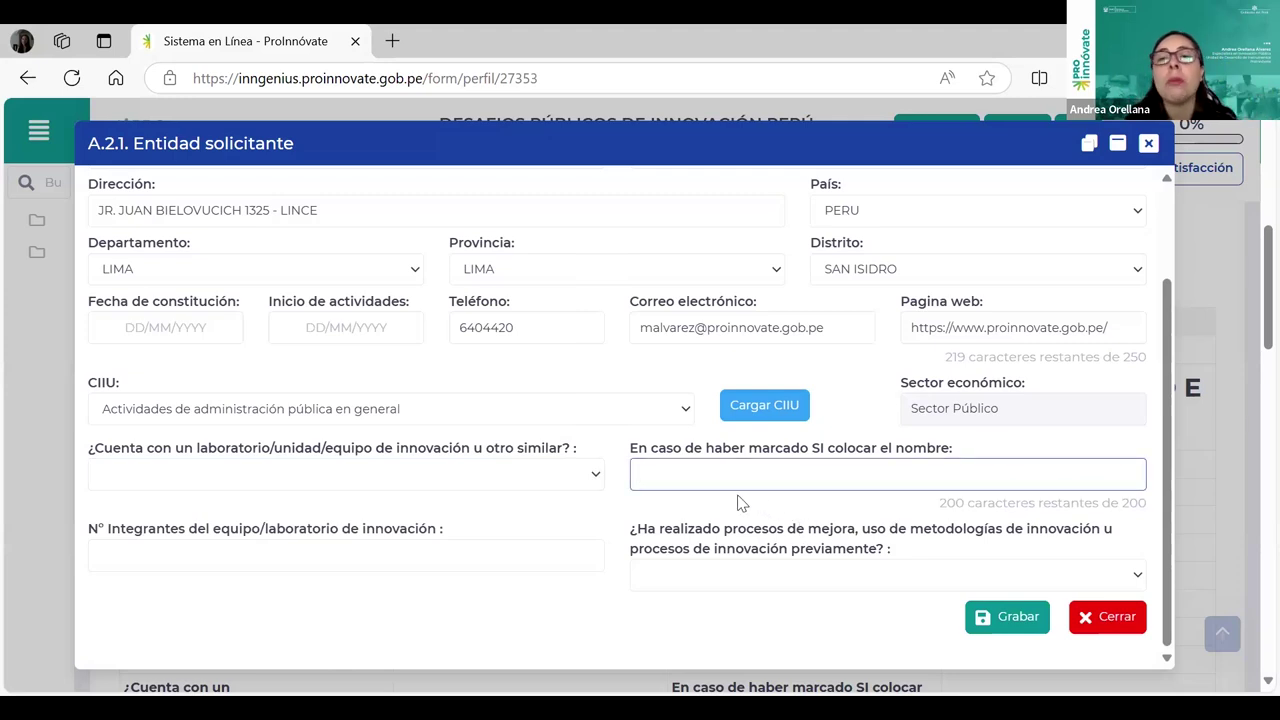
click(279, 565)
click(436, 628)
scroll(1177, 516, down, 2)
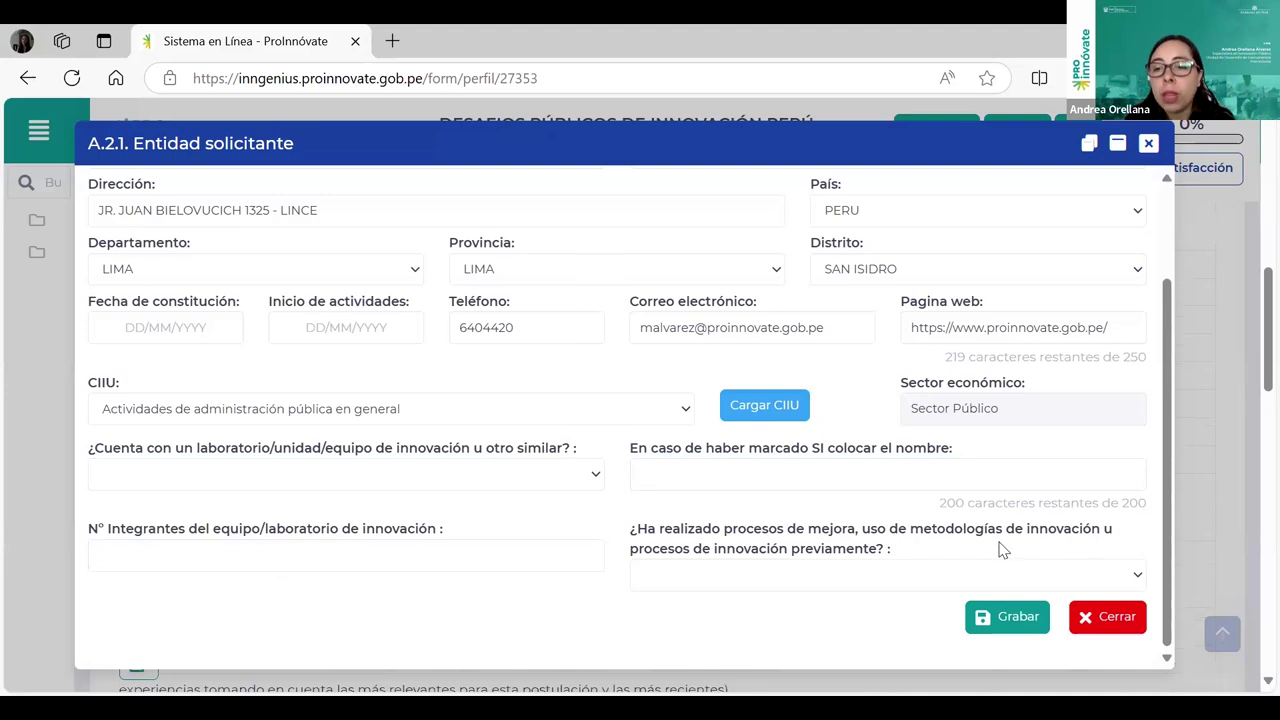
Step: Answer SI to the prior innovation processes question
drag(648, 528, 966, 543)
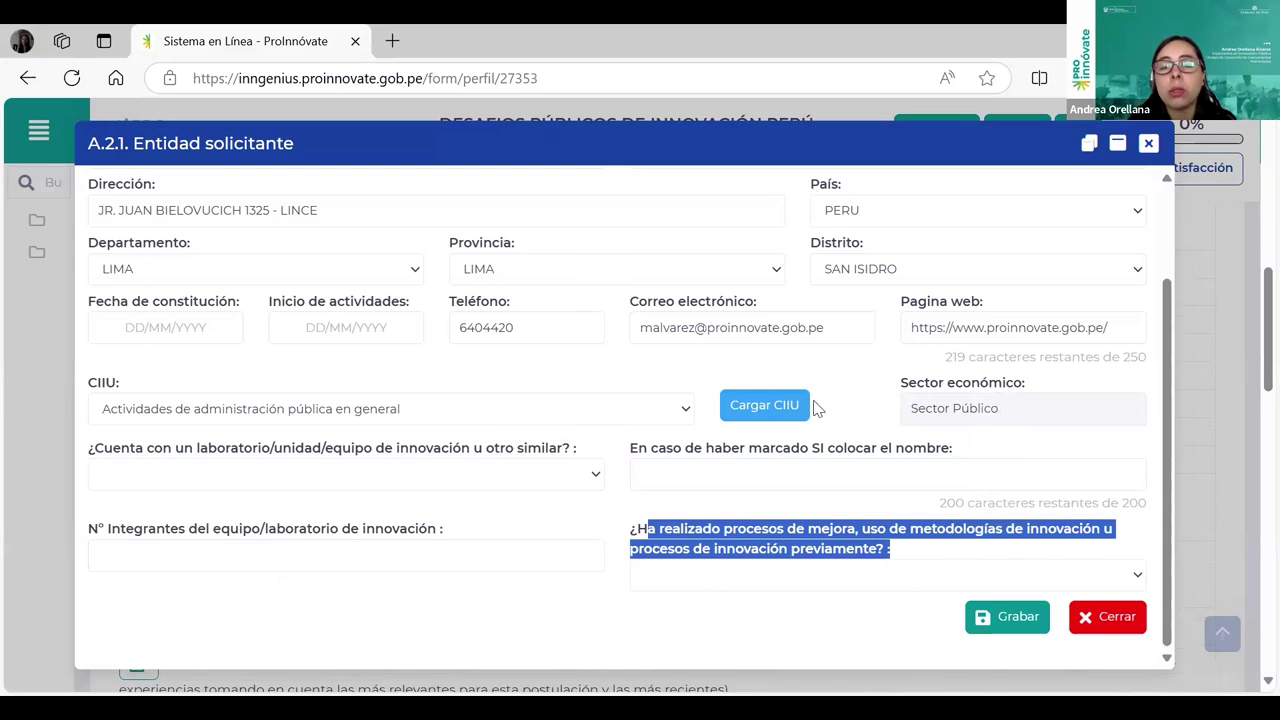
click(1148, 588)
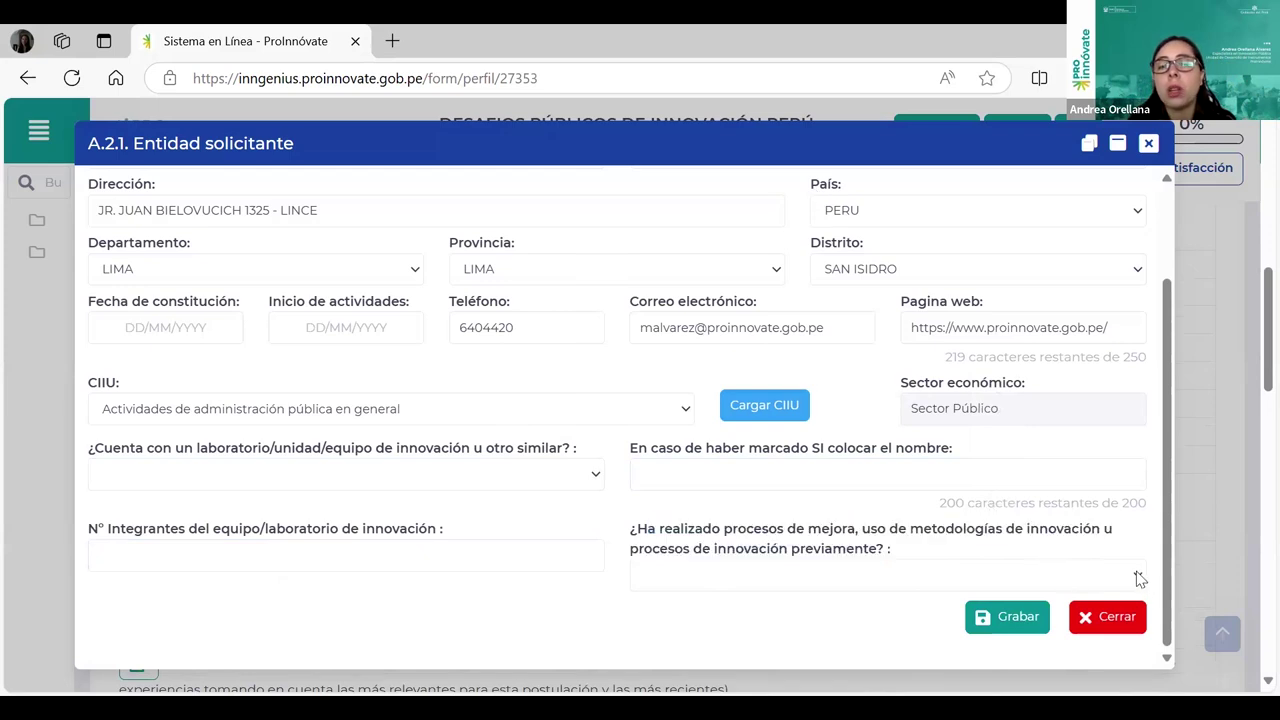
click(1140, 578)
click(1143, 582)
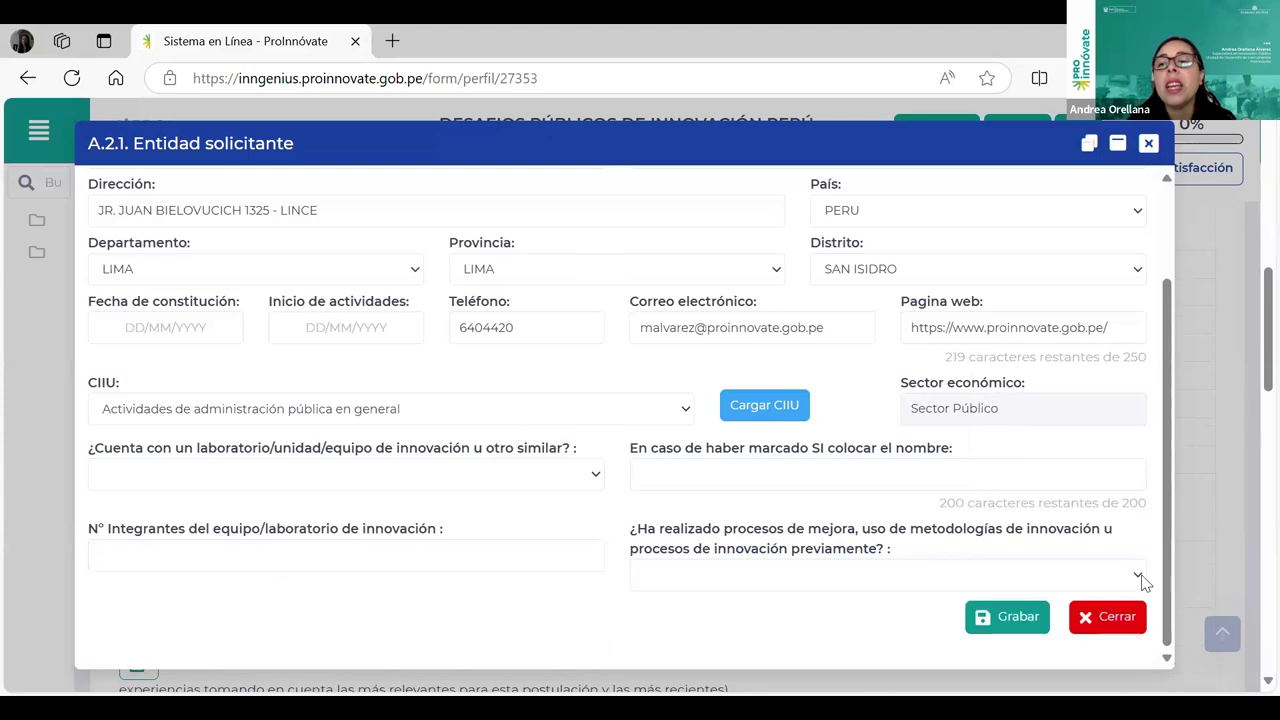
click(732, 575)
click(1074, 628)
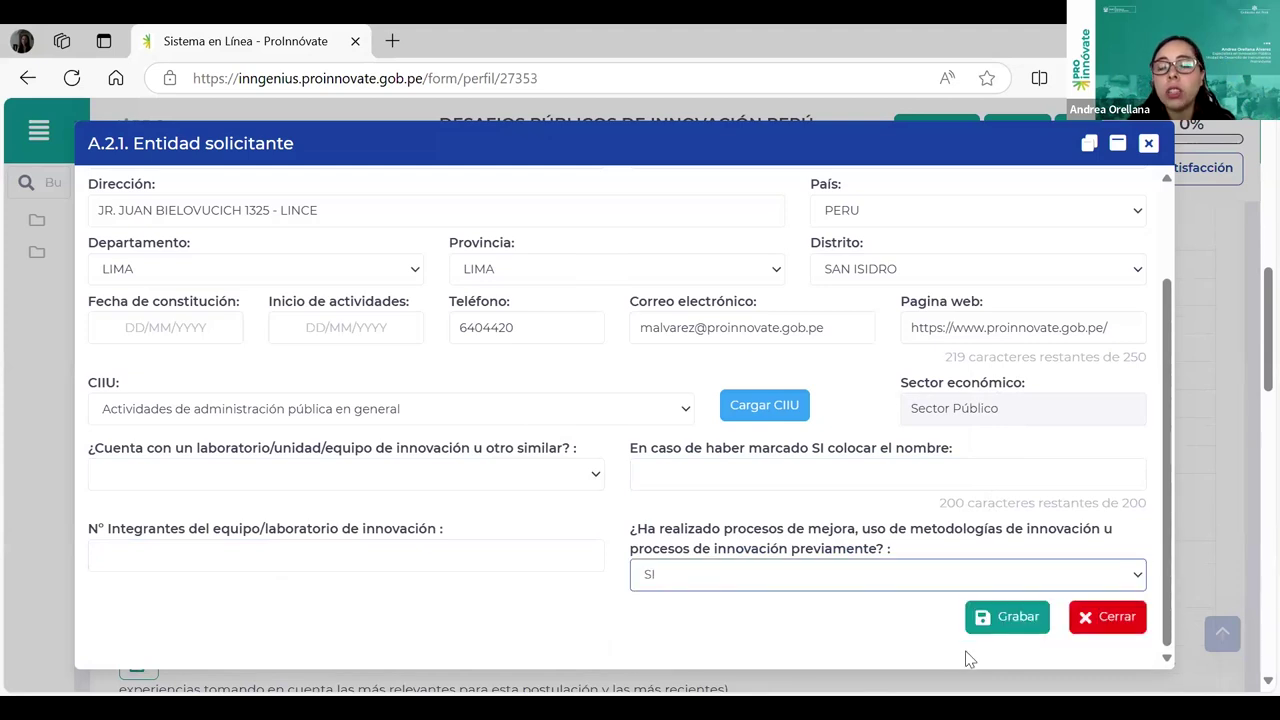
Step: Try saving the applicant entity details and review the missing-data alerts
click(1018, 624)
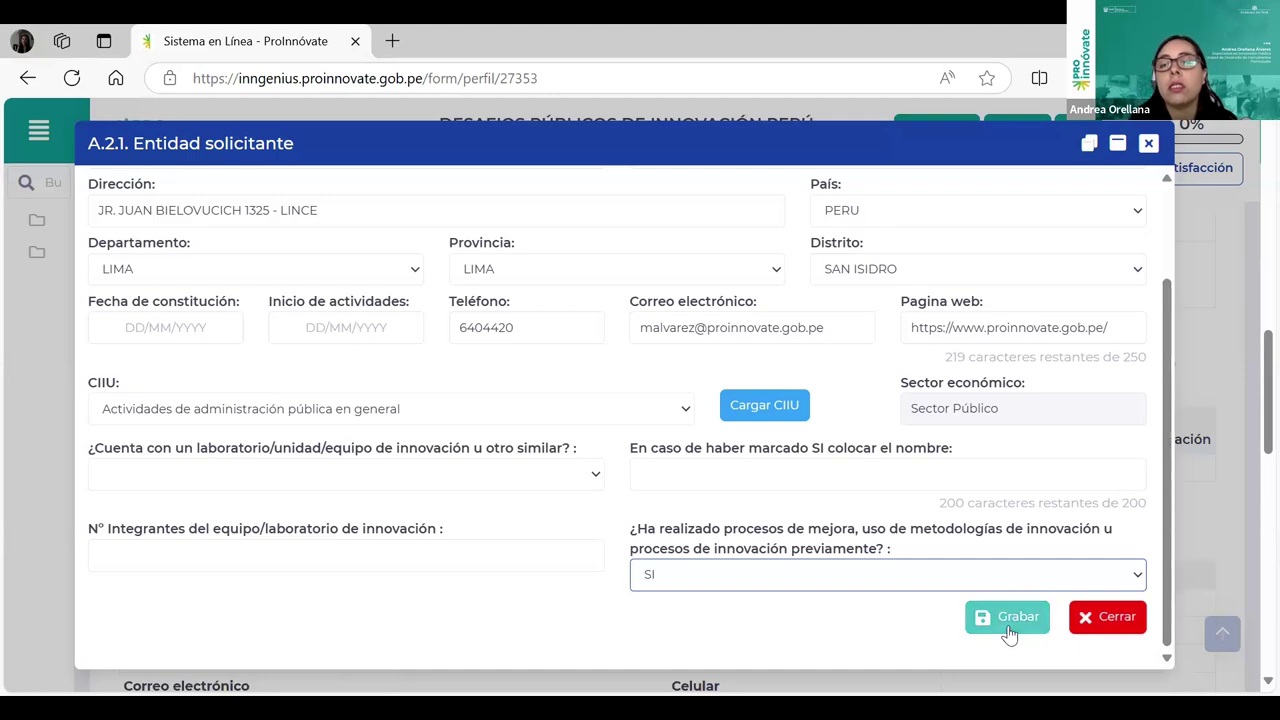
click(1008, 634)
scroll(550, 505, down, 2)
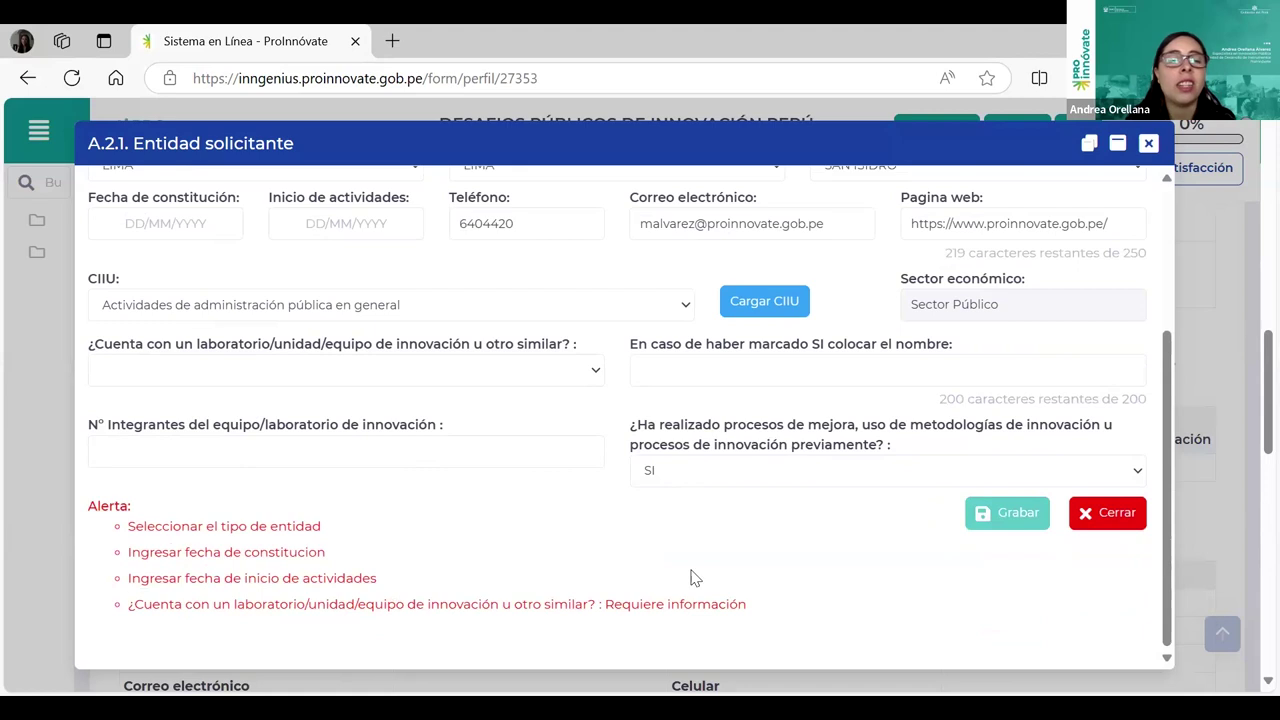
scroll(1200, 550, up, 5)
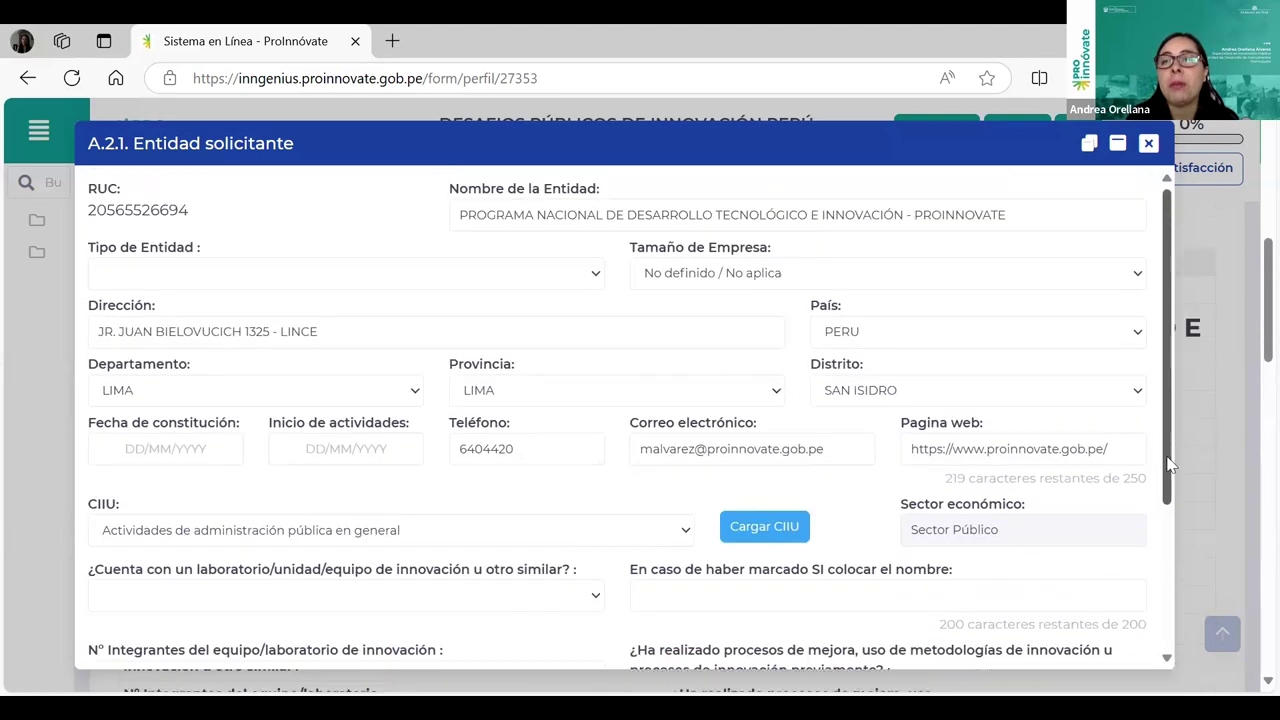
scroll(1163, 560, down, 5)
Step: Close the applicant entity form and scroll down to the A.2.2 section
click(1118, 520)
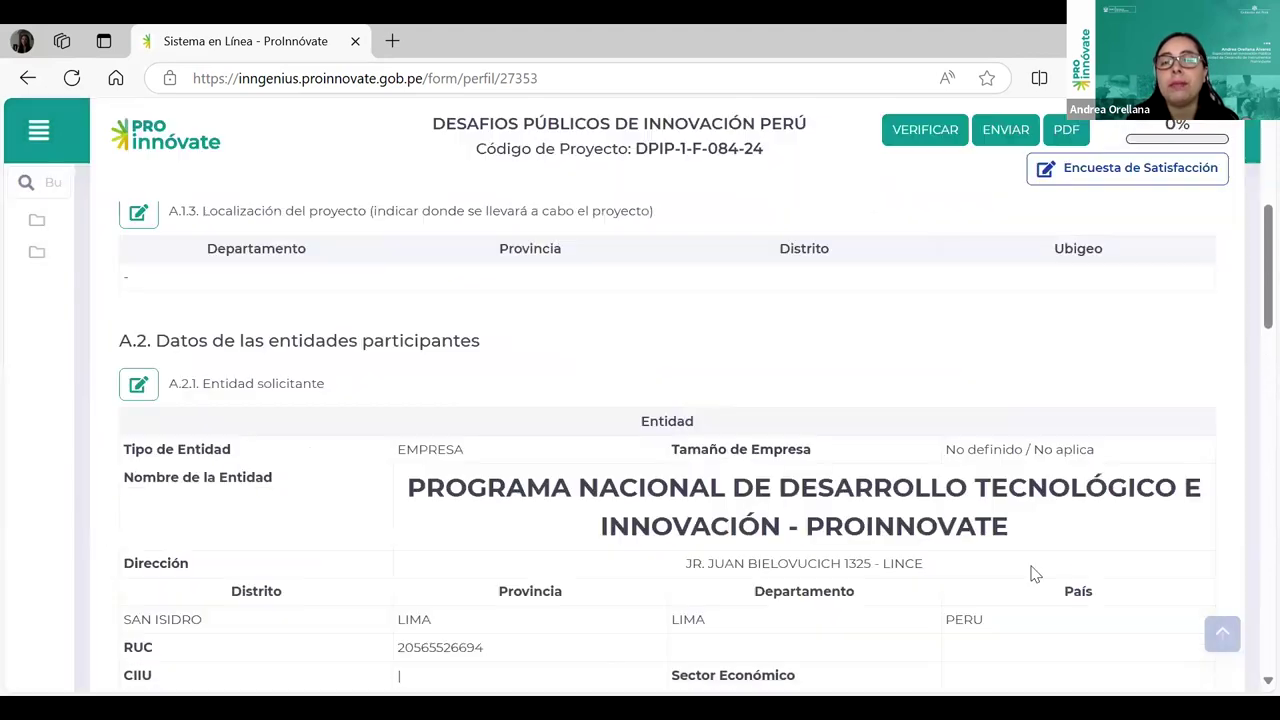
scroll(843, 562, down, 4)
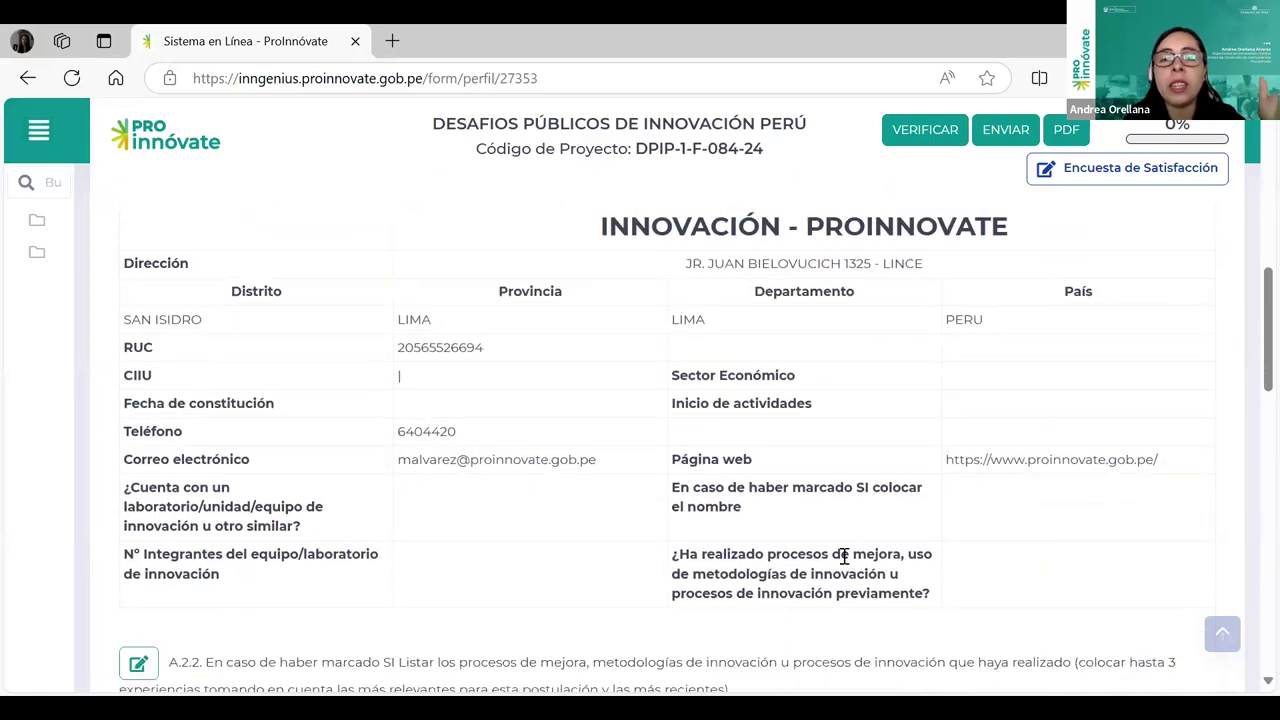
scroll(845, 557, down, 2)
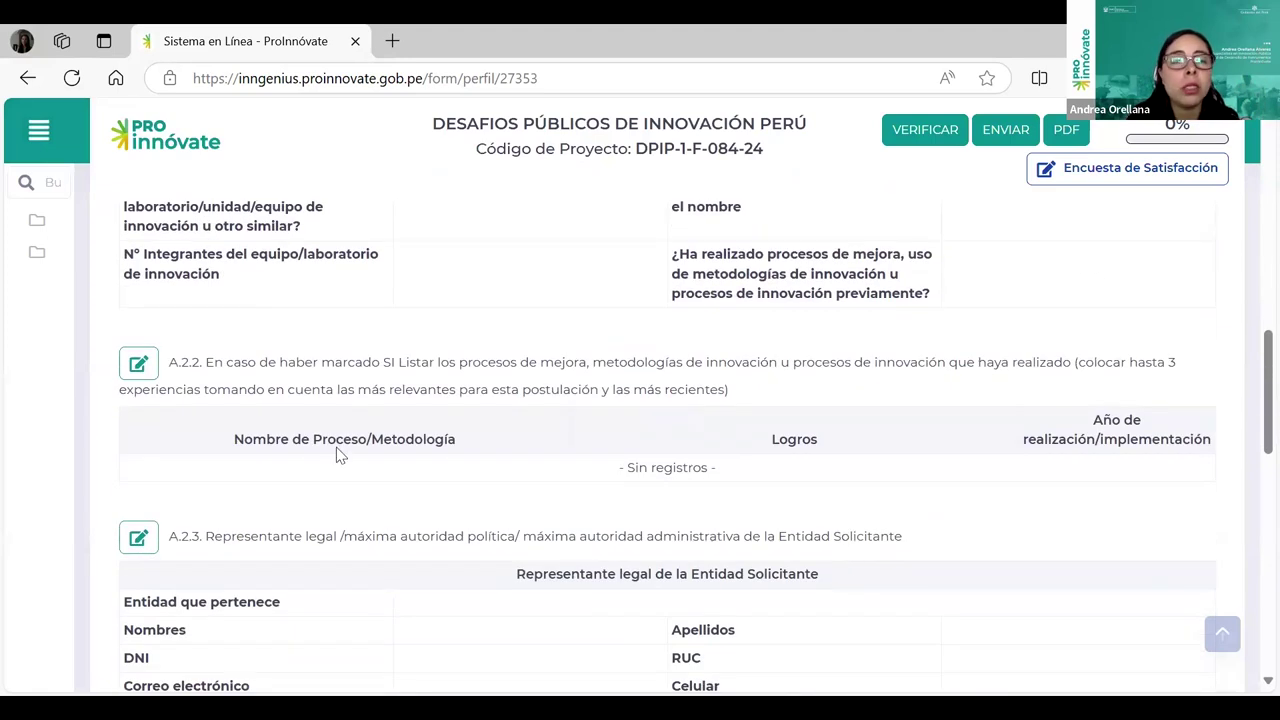
Step: Start an A.2.2 improvement-process entry, try saving it empty, then close it unsaved
click(139, 366)
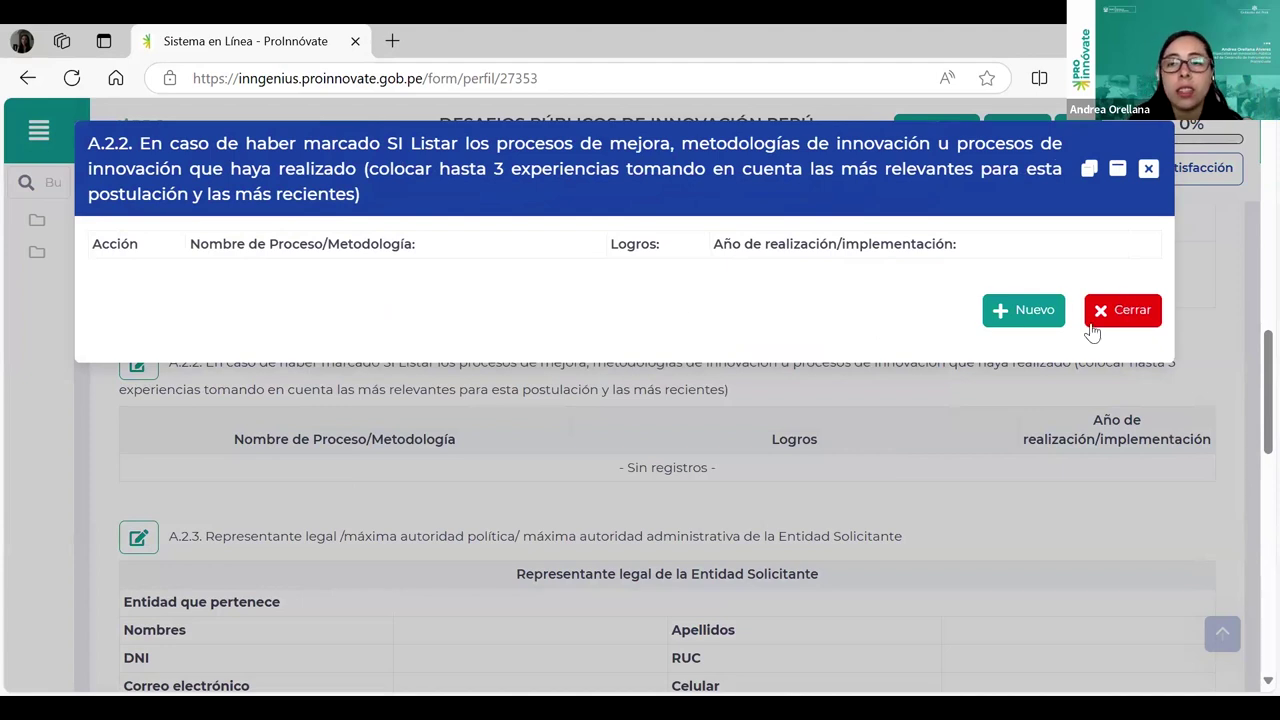
click(1030, 310)
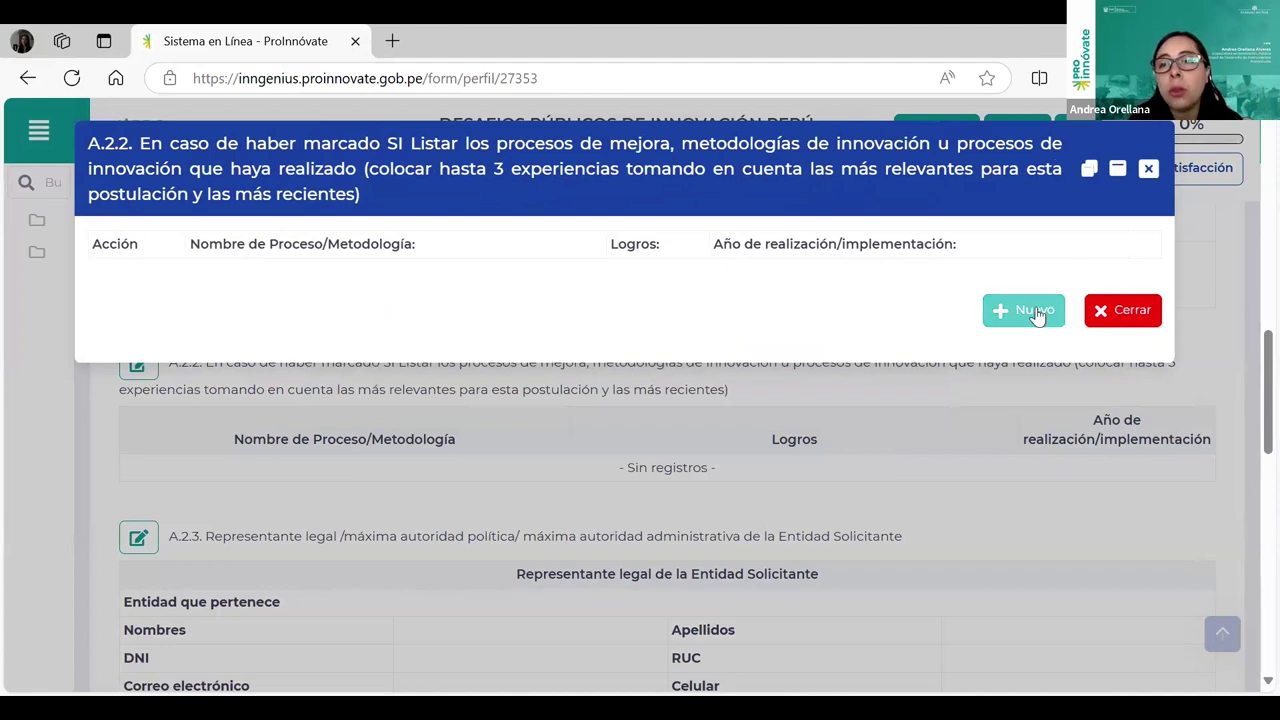
click(191, 271)
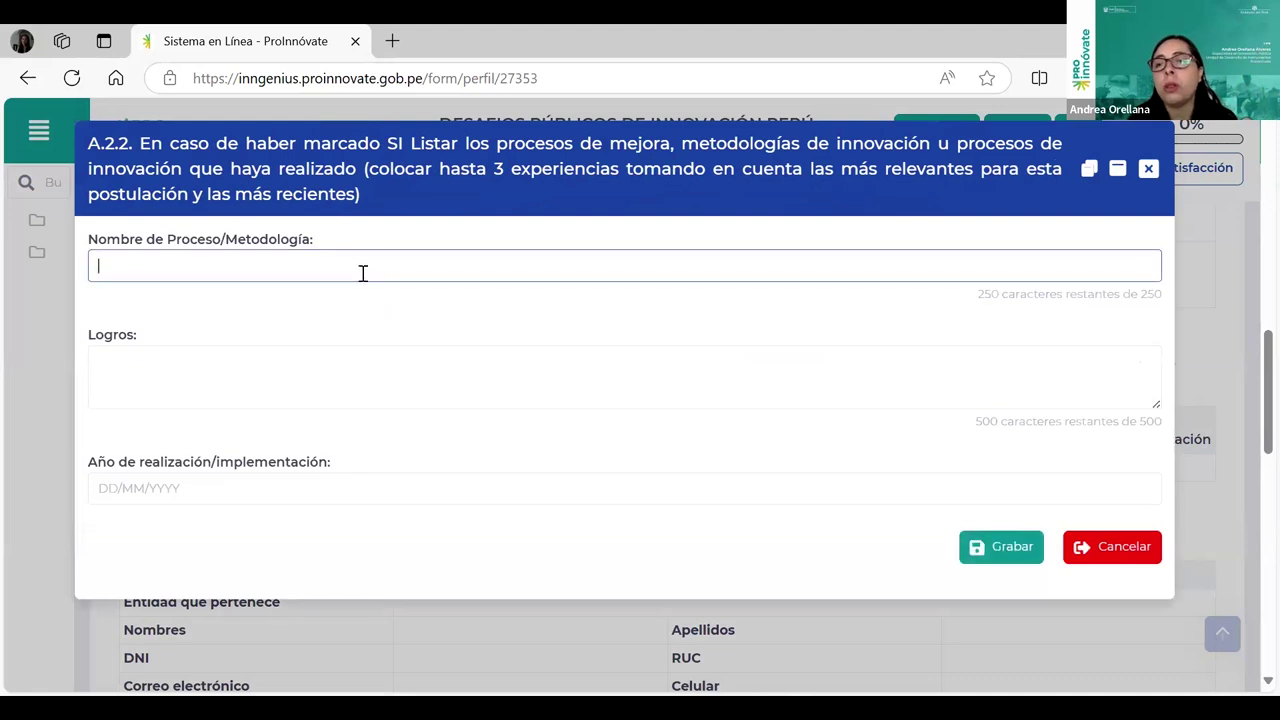
click(321, 377)
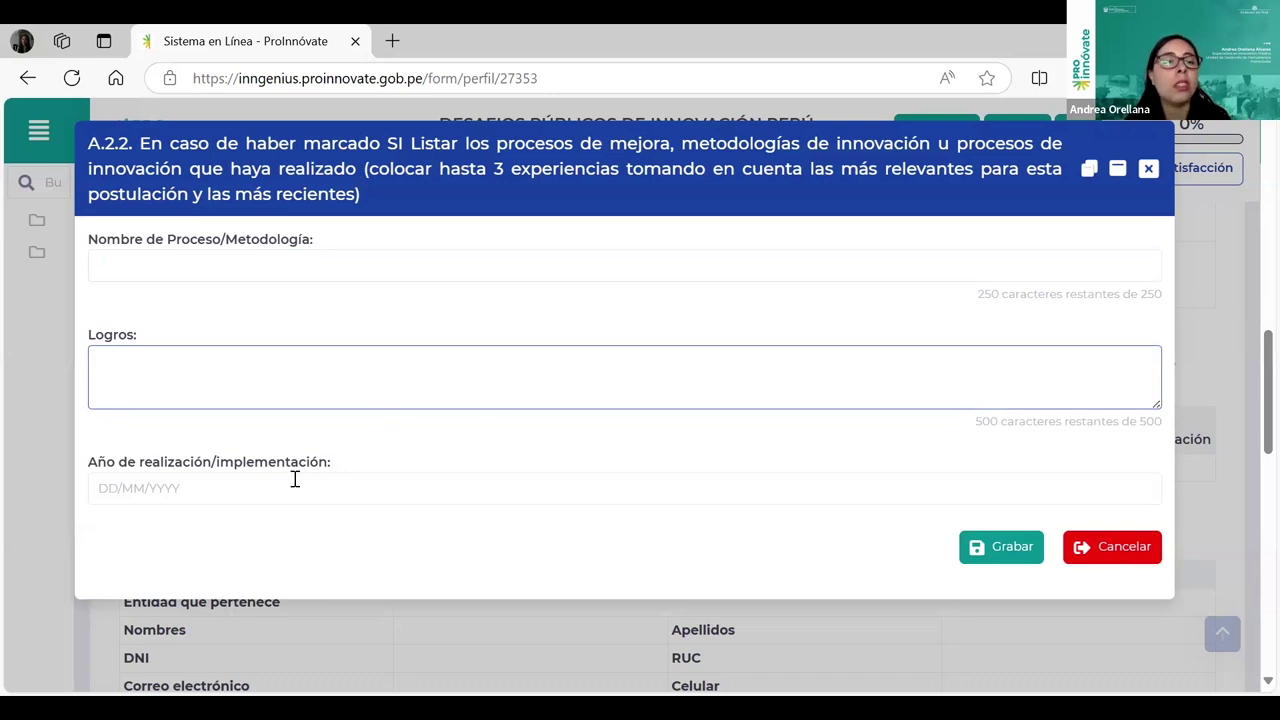
click(258, 487)
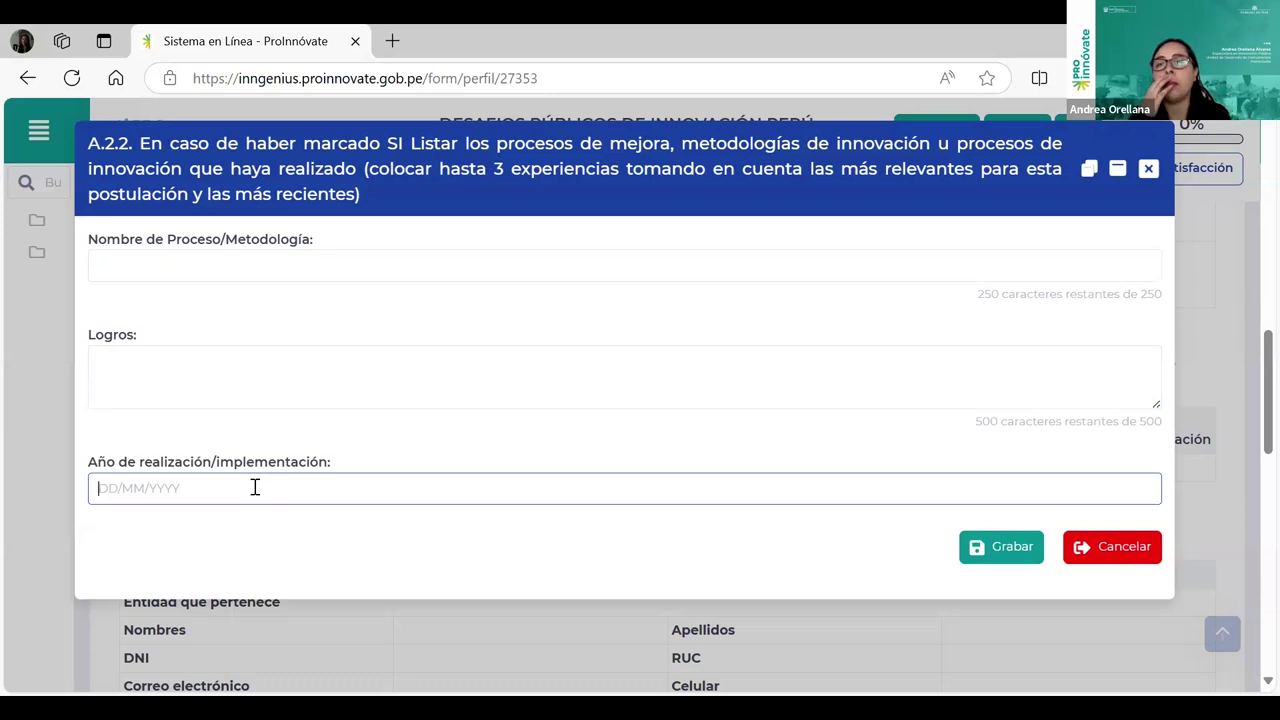
click(1006, 556)
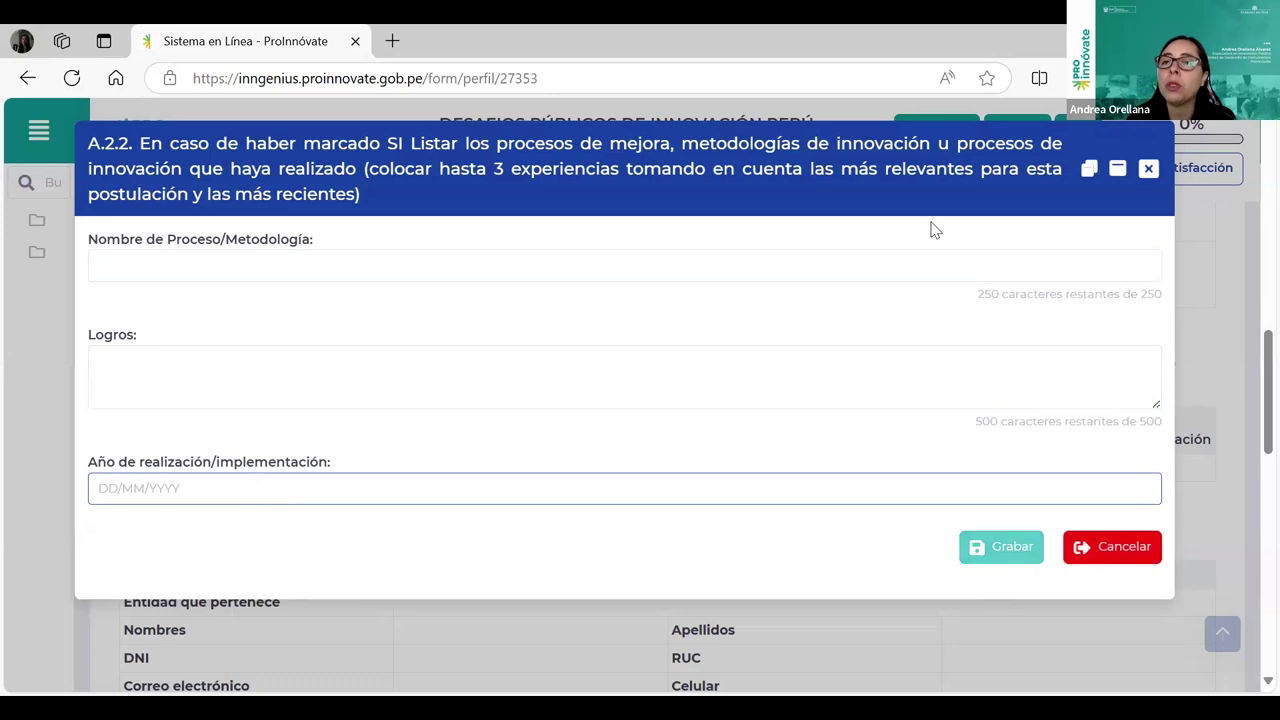
triple_click(933, 235)
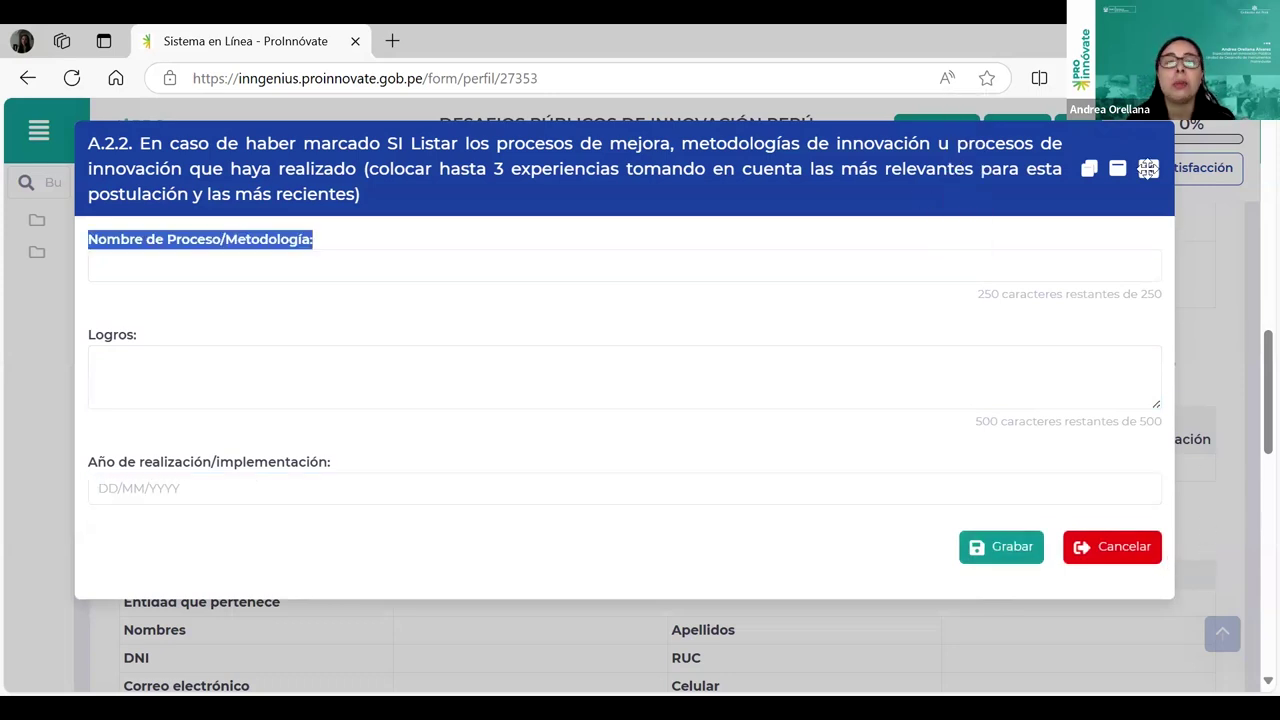
click(1147, 168)
scroll(985, 537, down, 1)
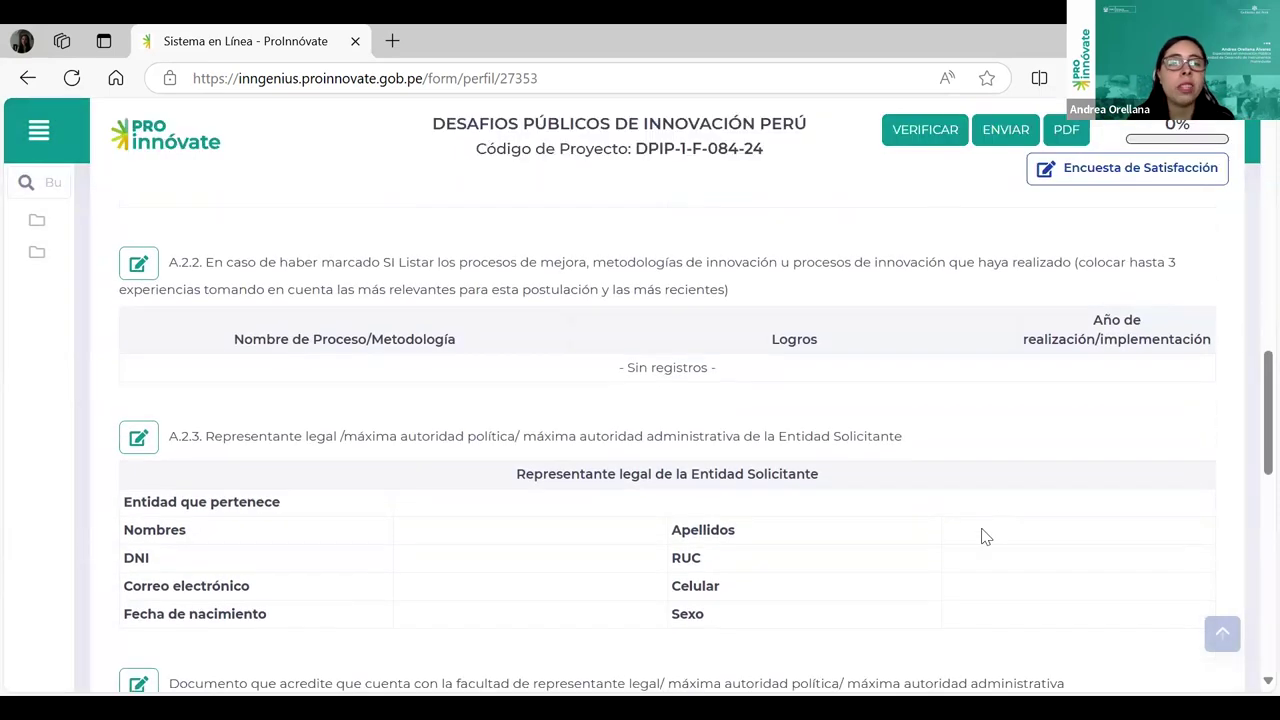
scroll(985, 537, down, 1)
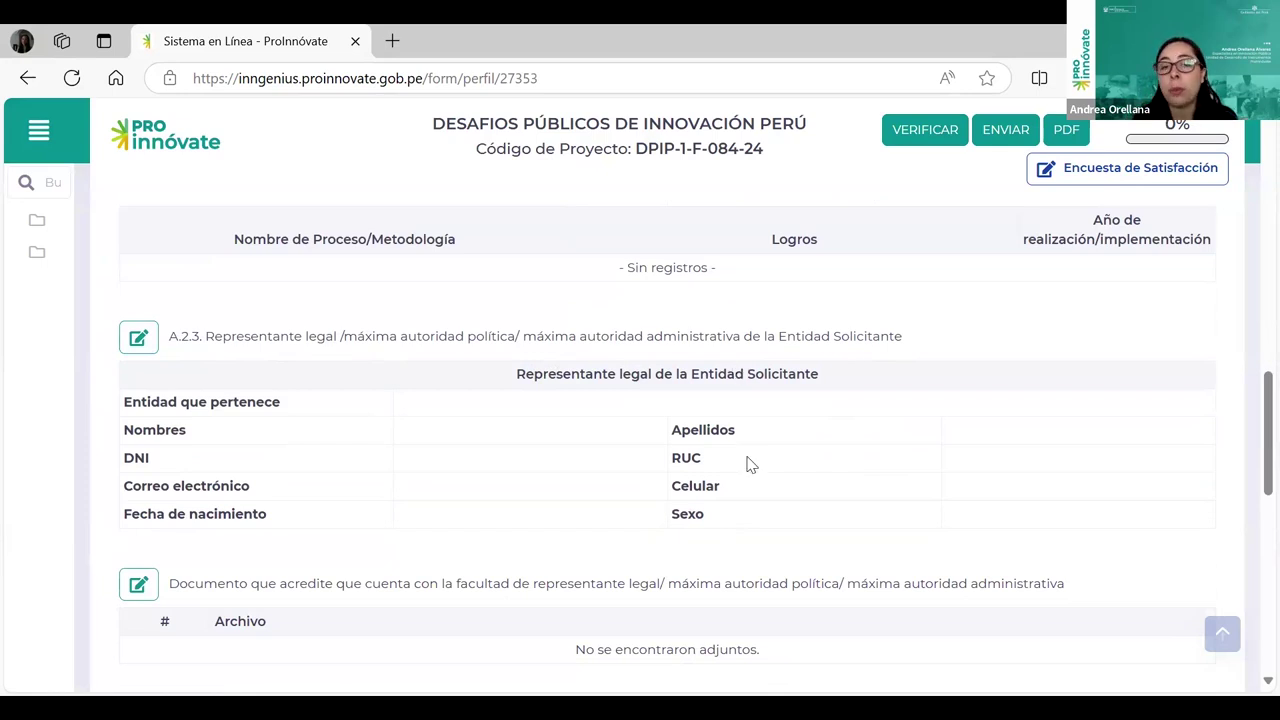
click(145, 342)
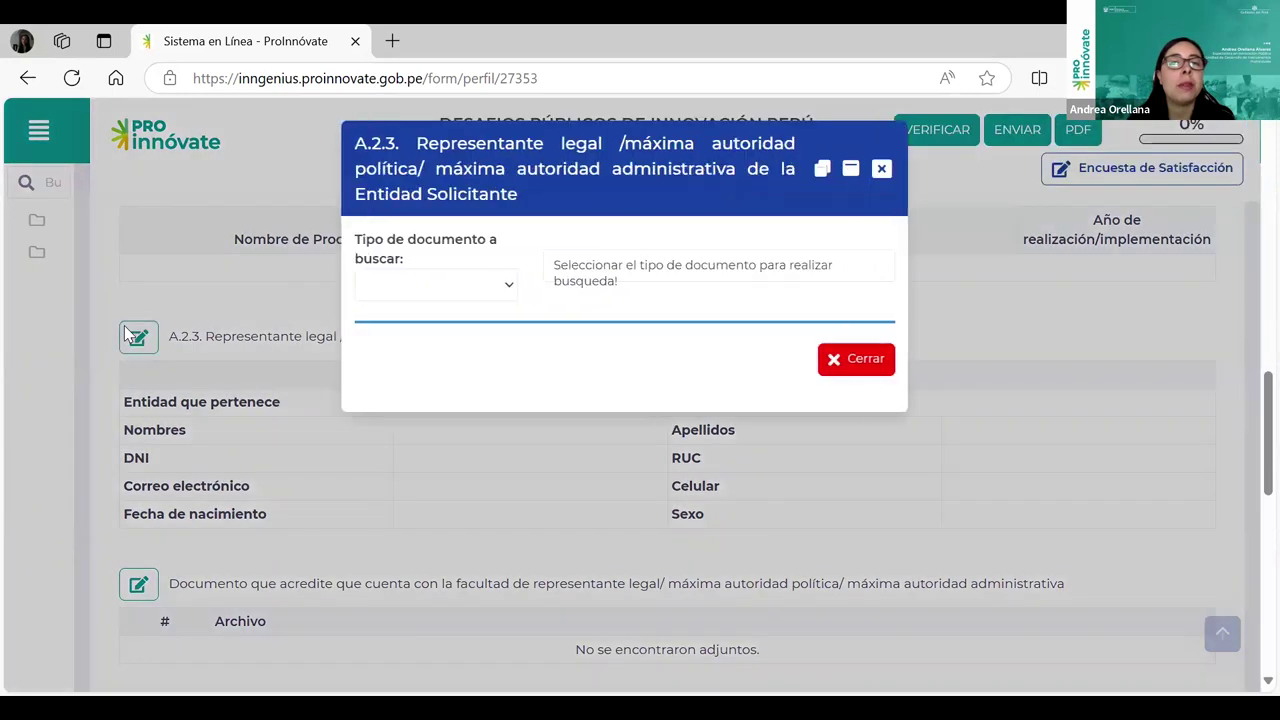
click(383, 228)
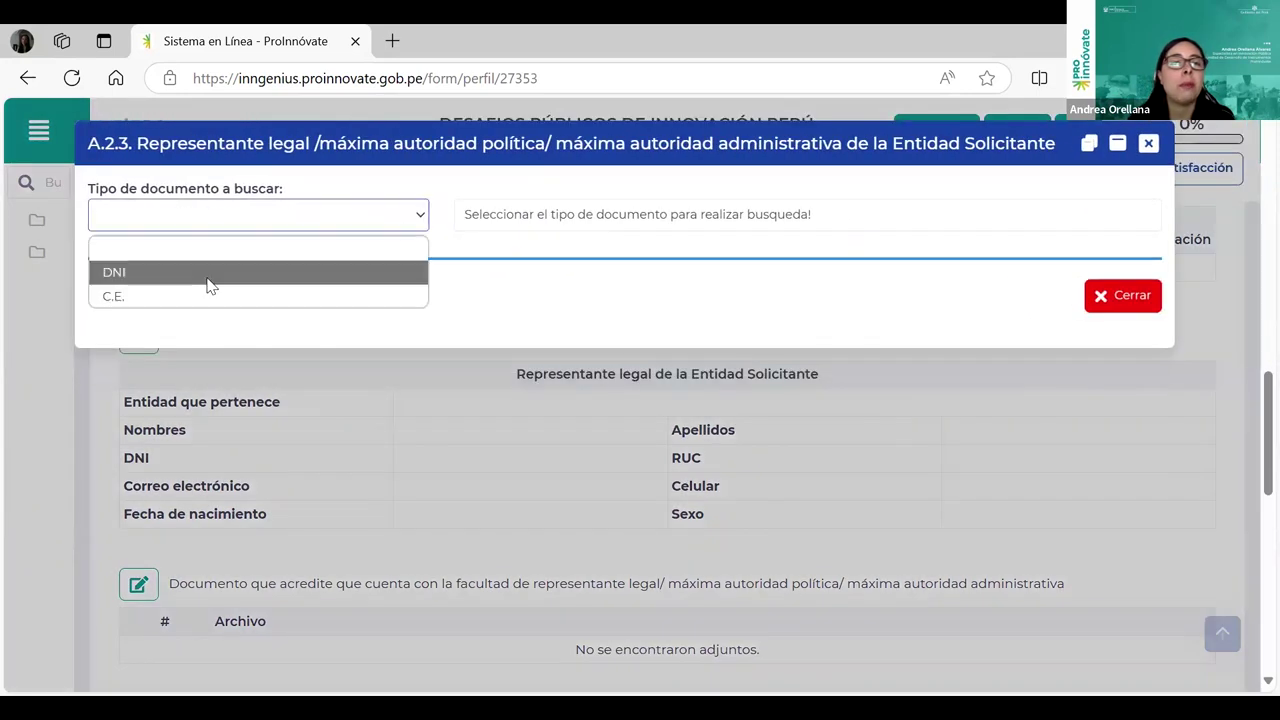
click(208, 278)
click(612, 207)
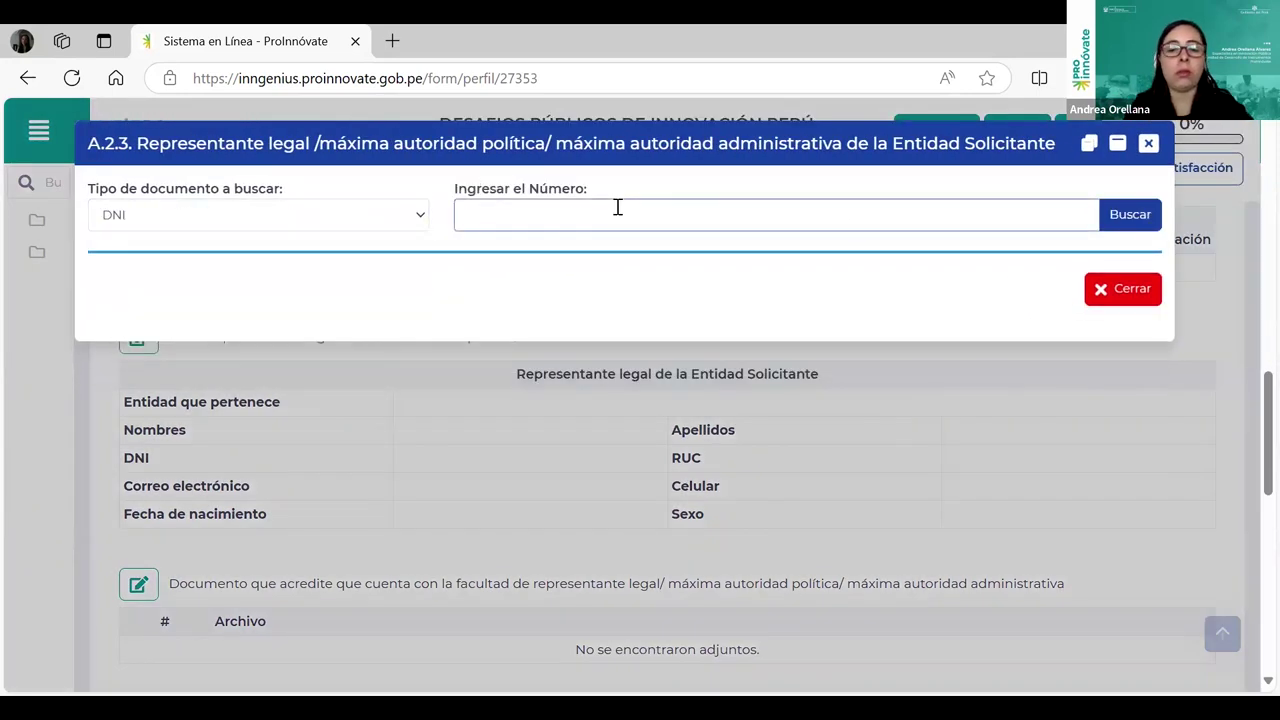
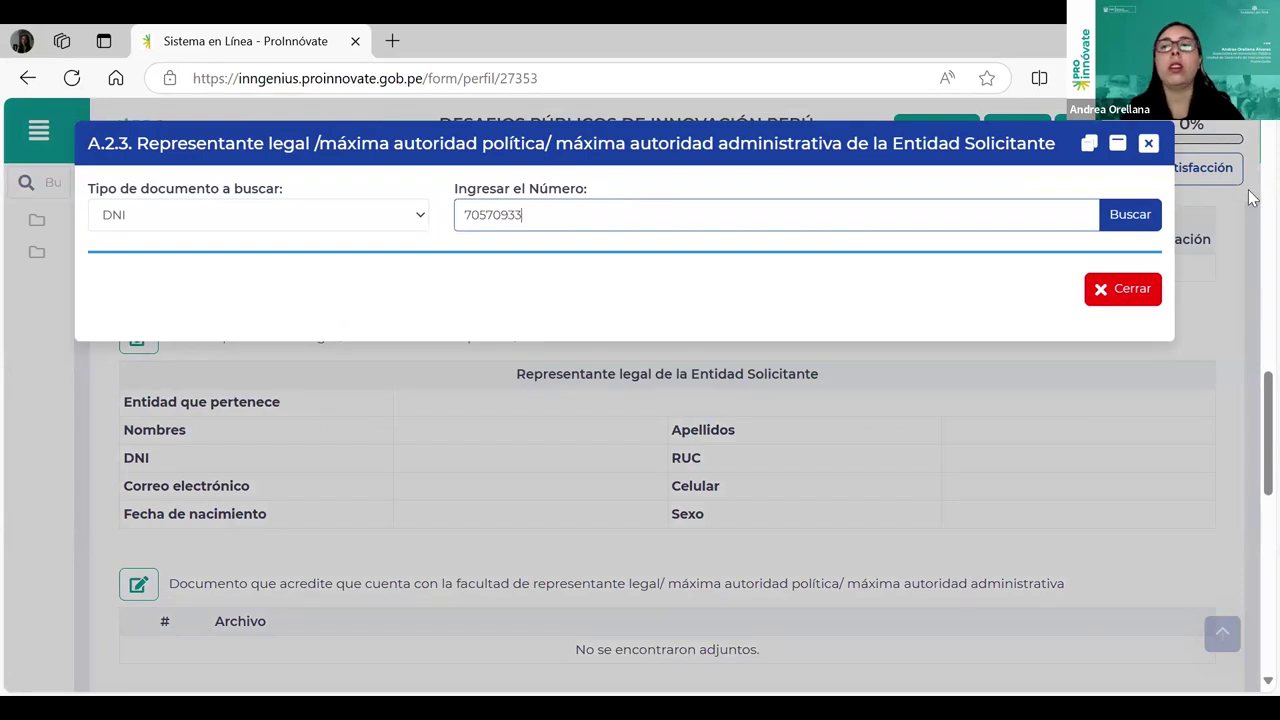
click(1148, 215)
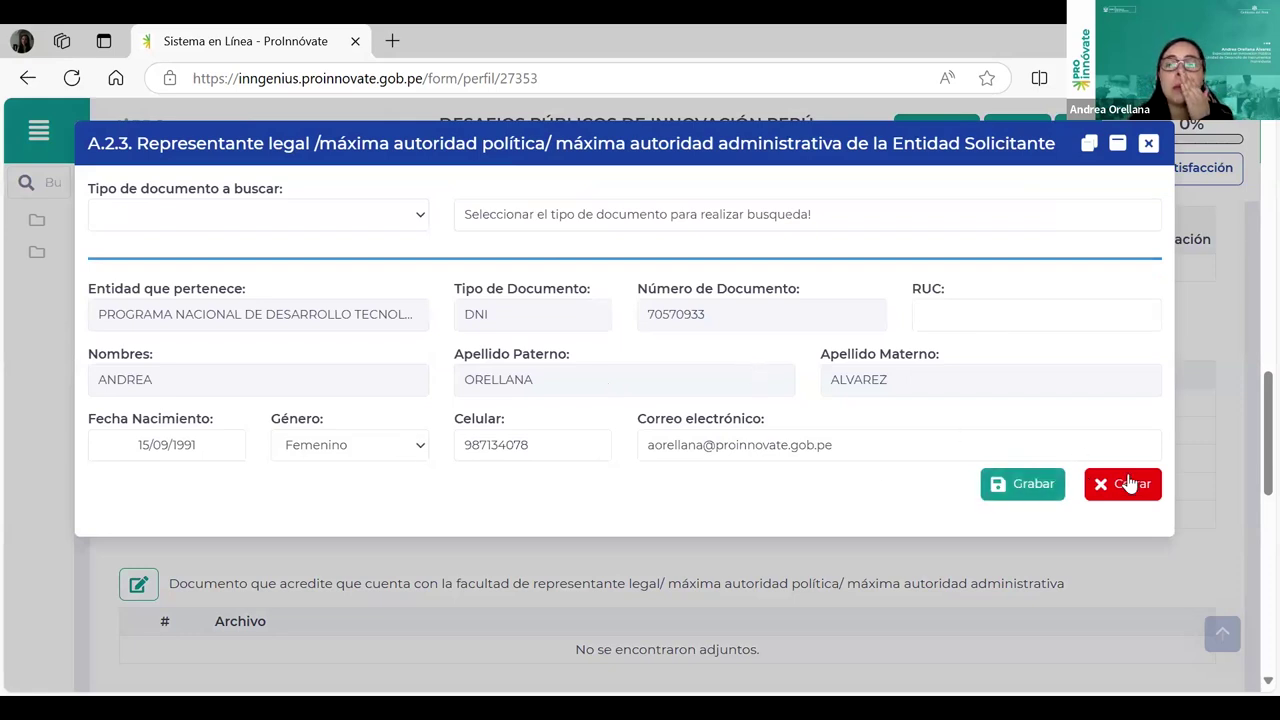
click(1151, 145)
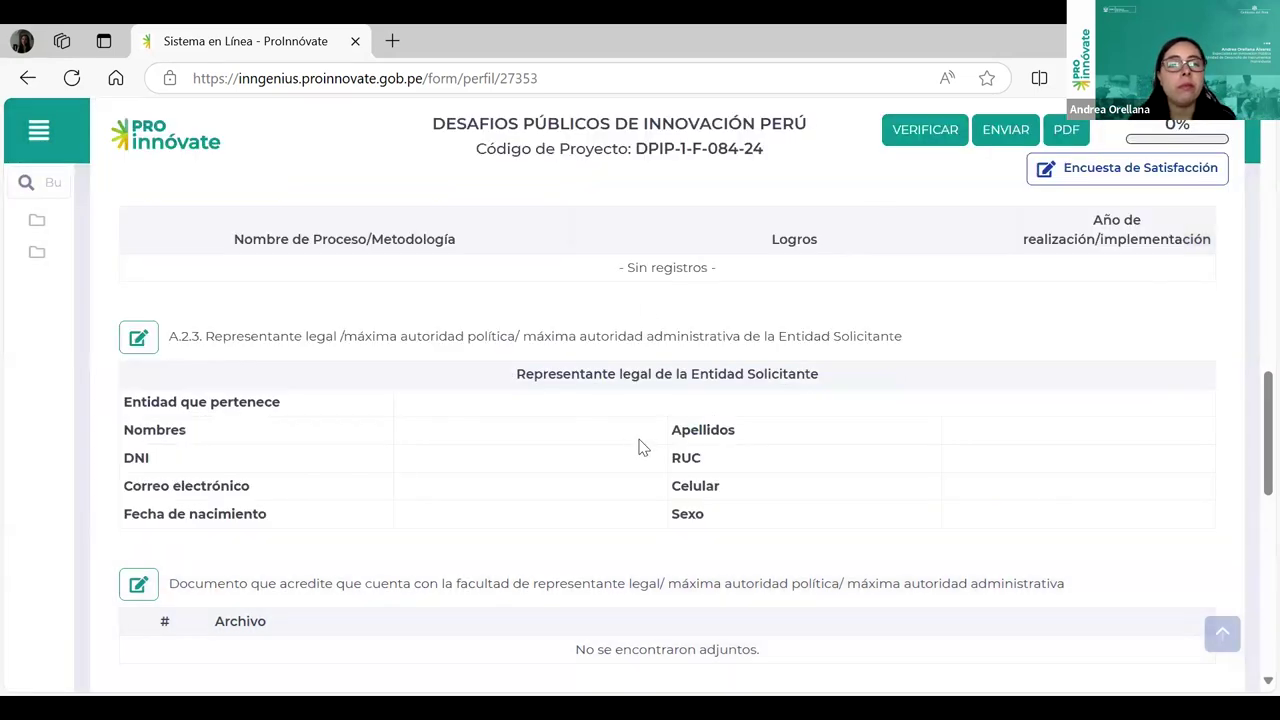
scroll(741, 436, down, 1)
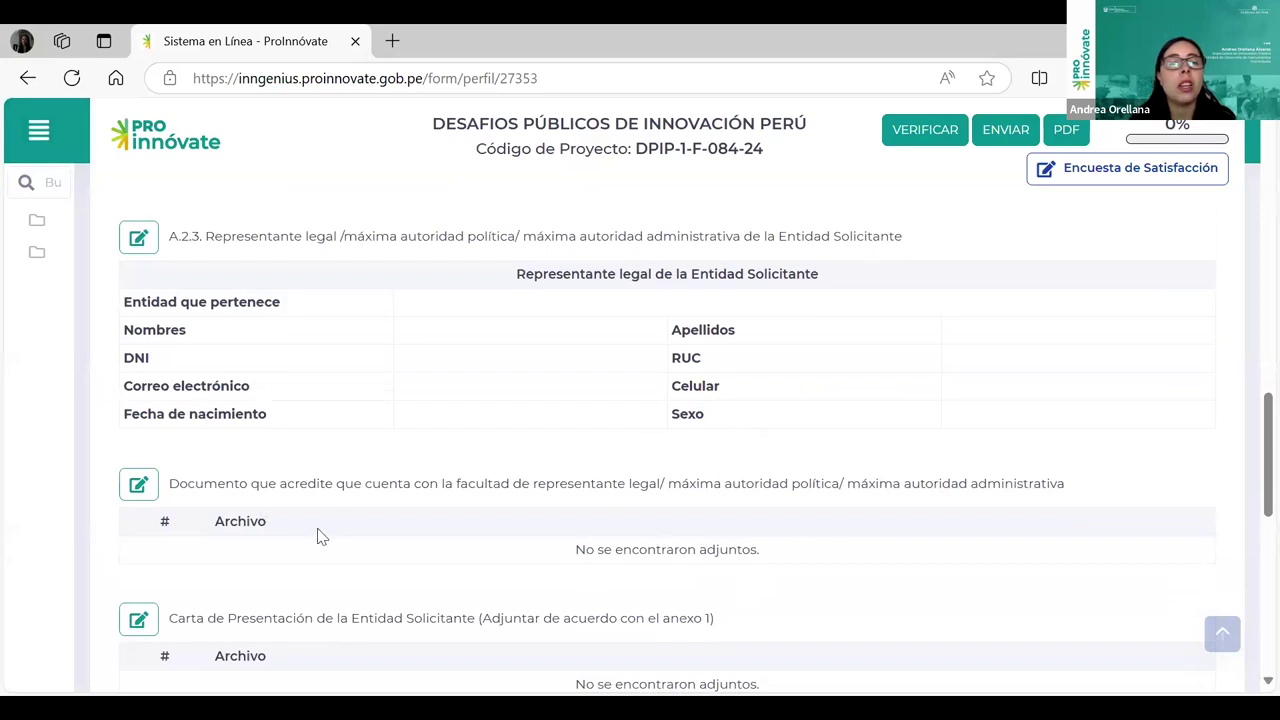
scroll(317, 537, down, 1)
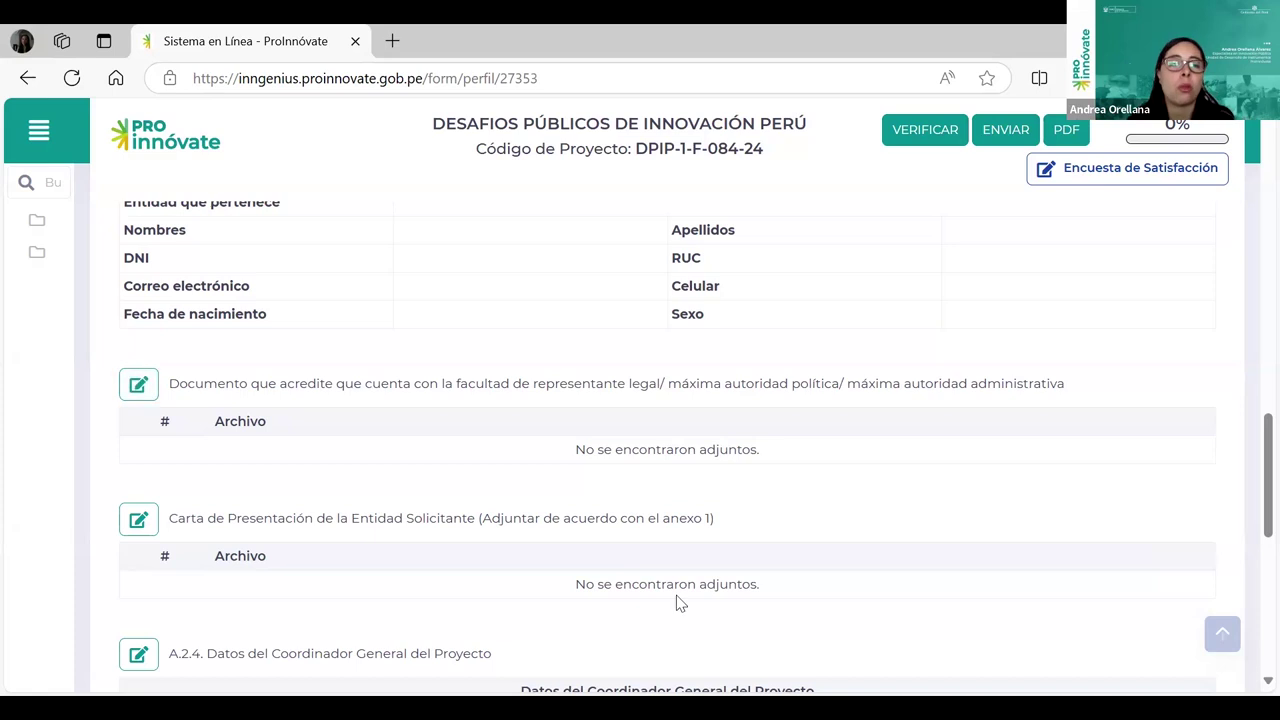
scroll(805, 460, down, 1)
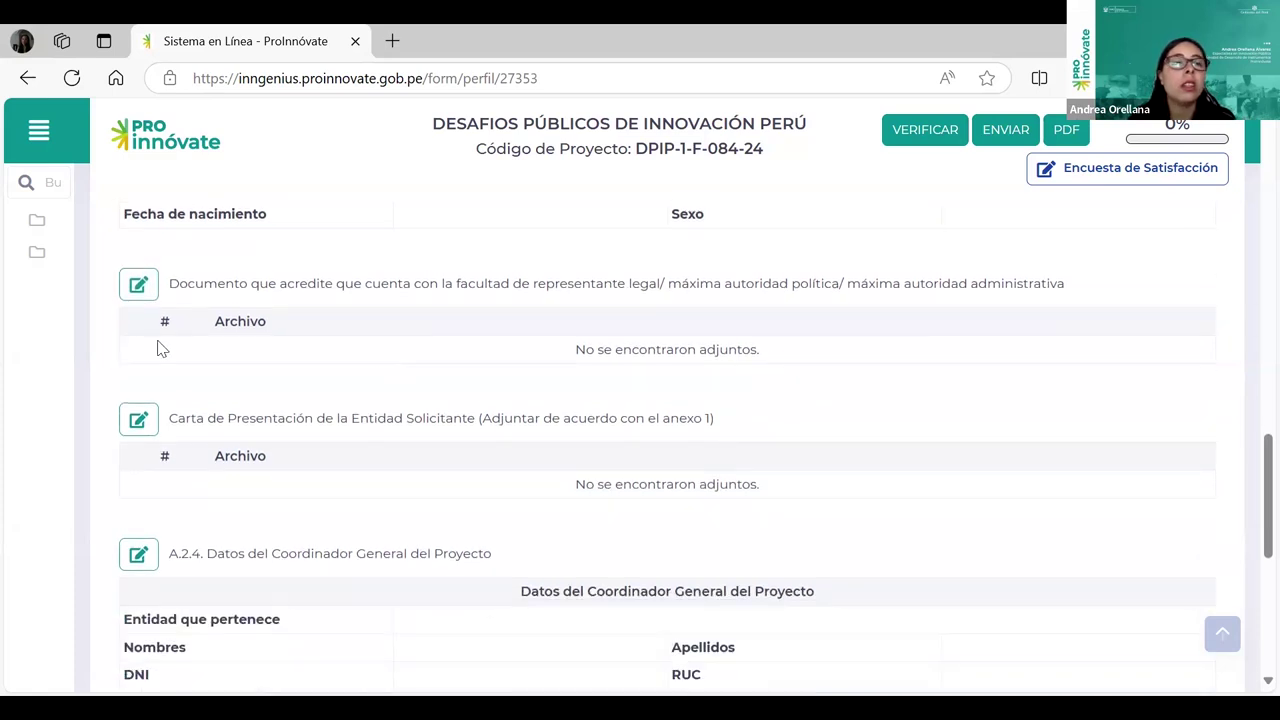
click(141, 286)
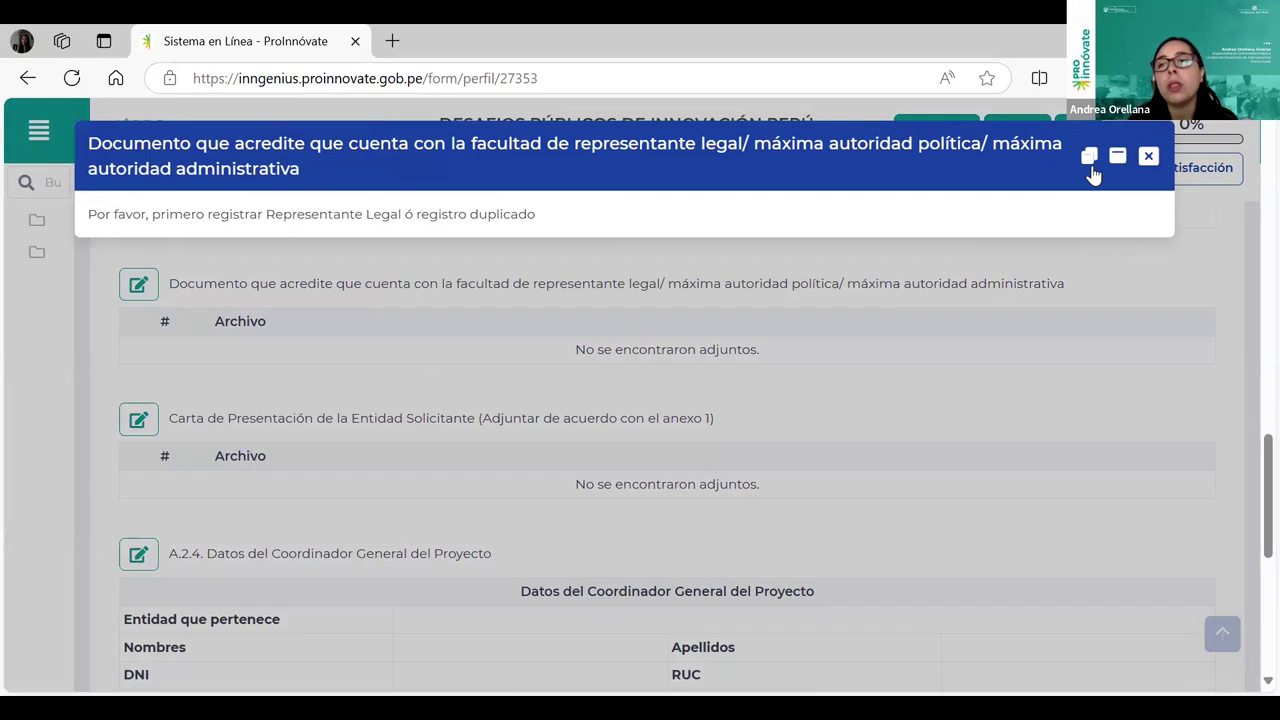
click(1148, 156)
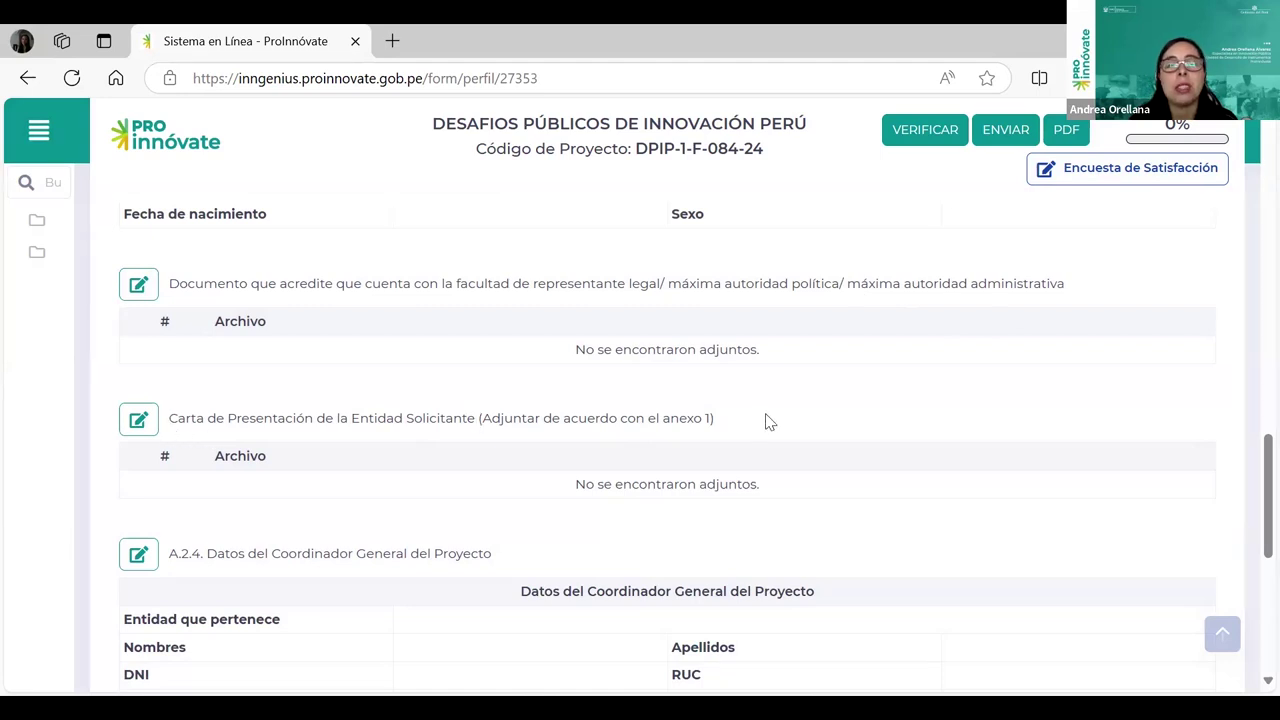
drag(723, 421, 664, 420)
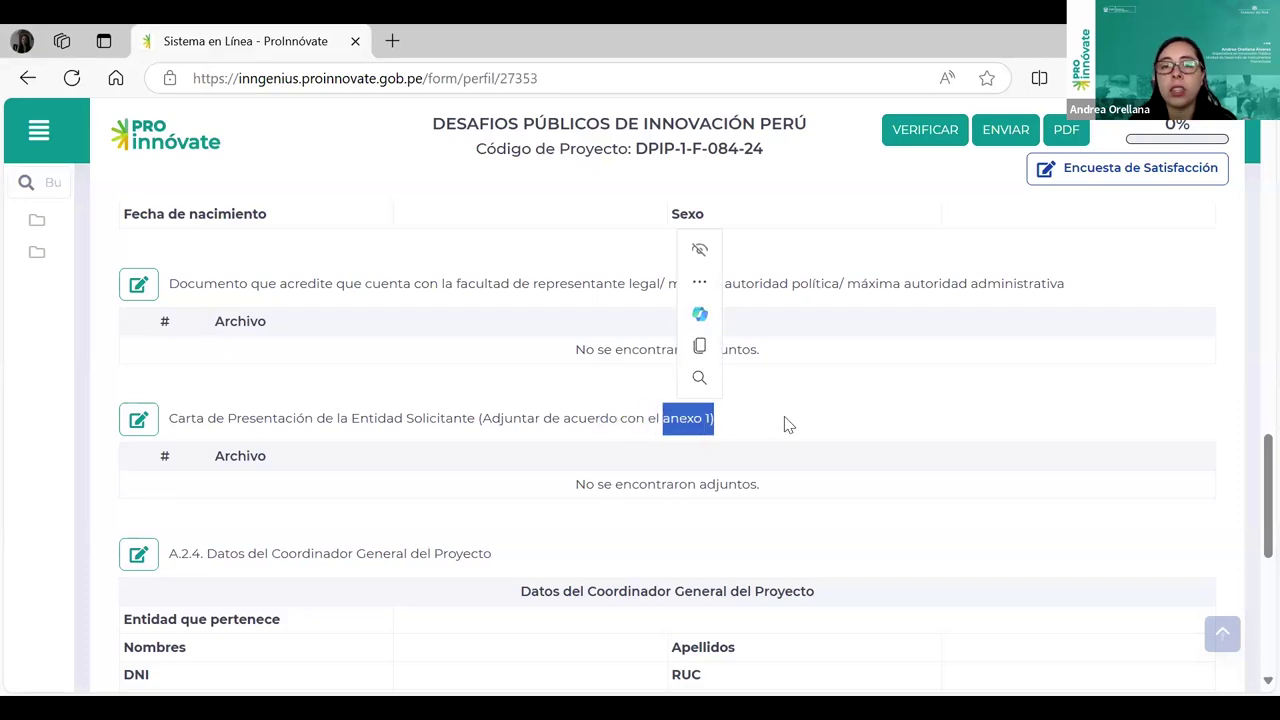
click(141, 428)
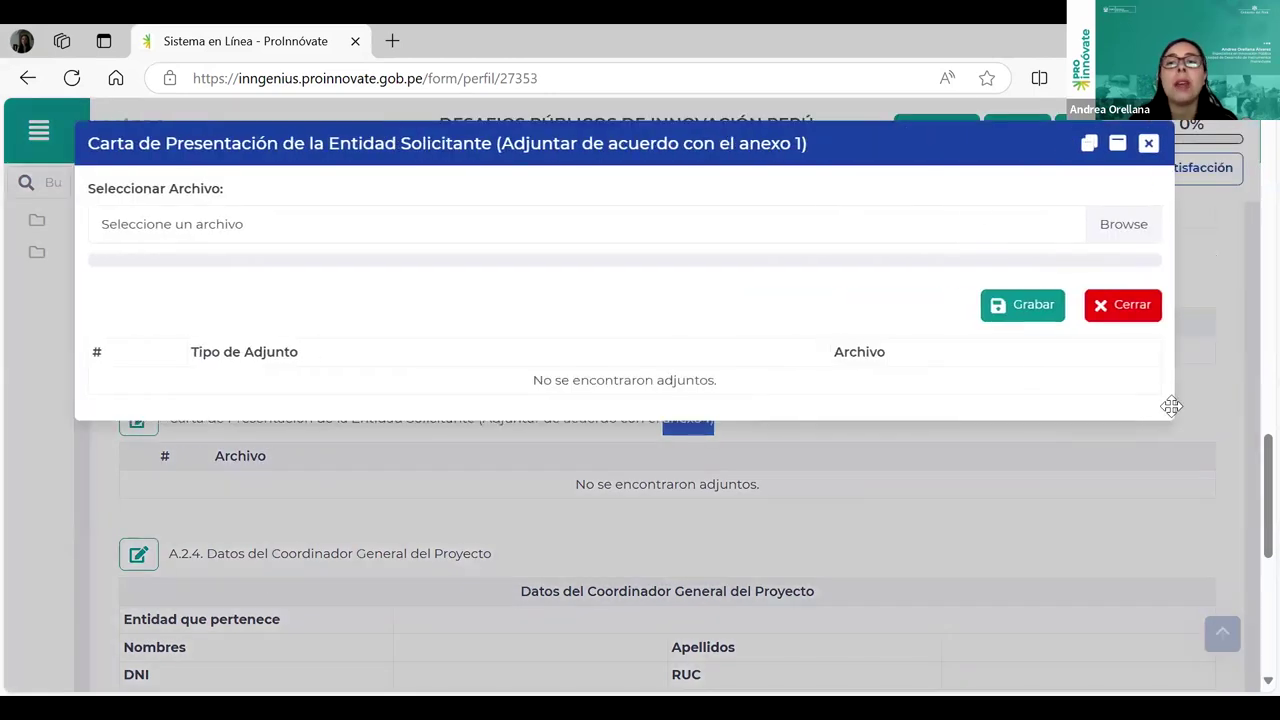
click(1122, 226)
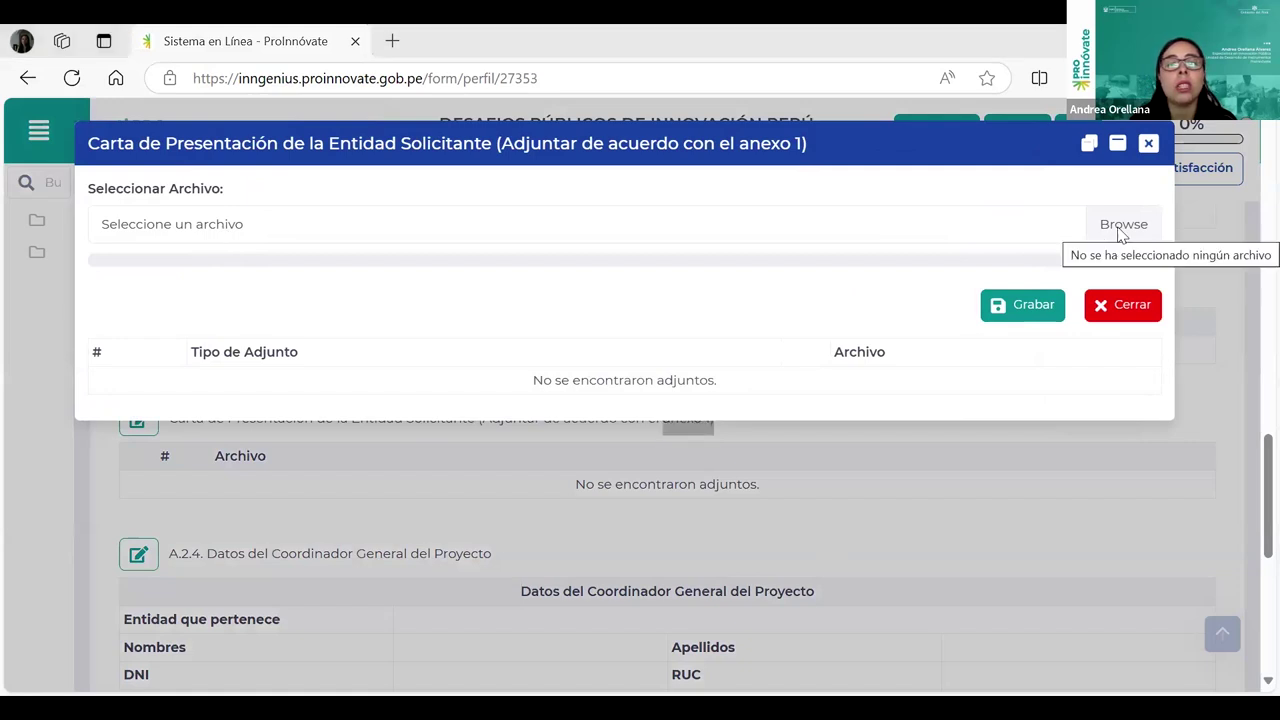
click(1150, 146)
scroll(788, 369, down, 1)
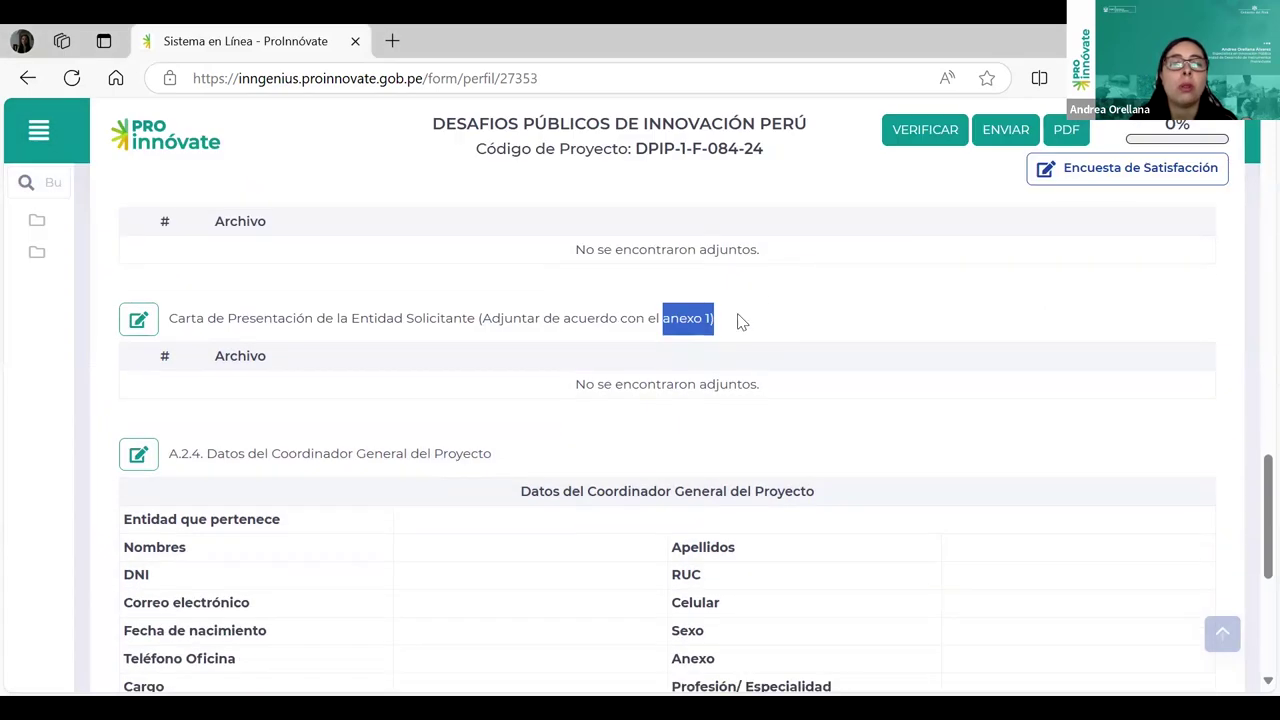
click(730, 323)
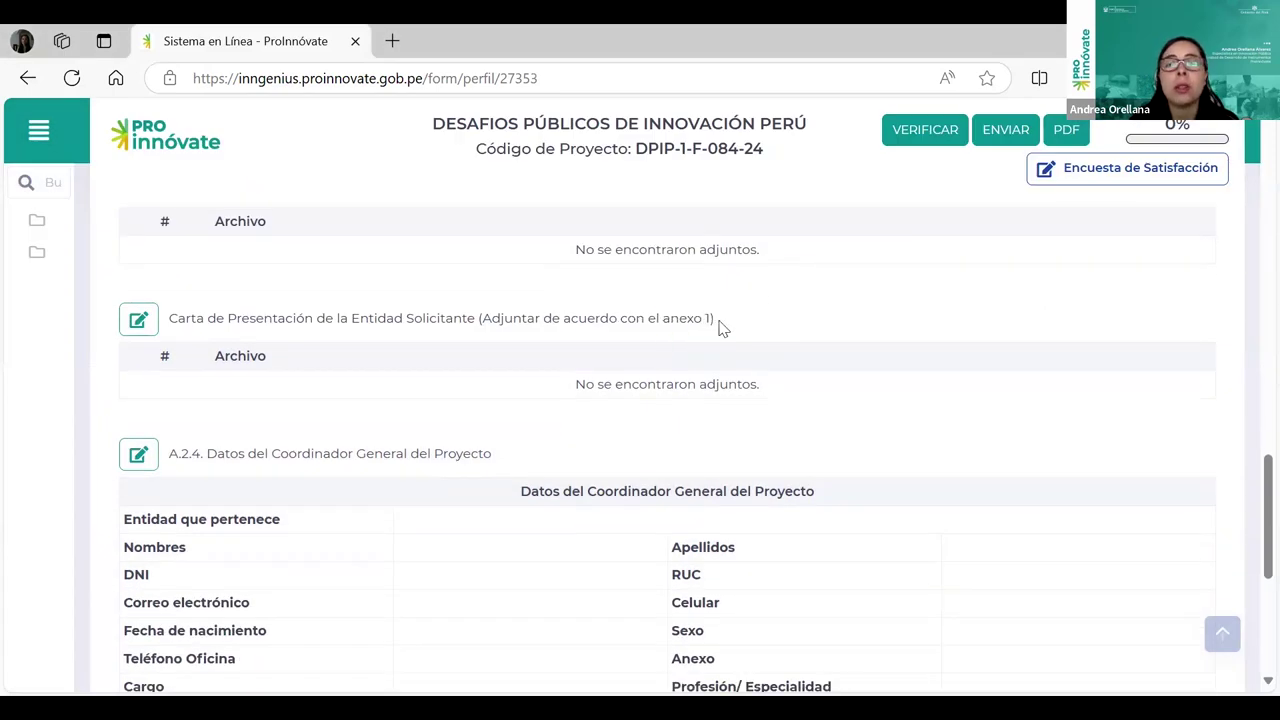
drag(720, 322, 656, 323)
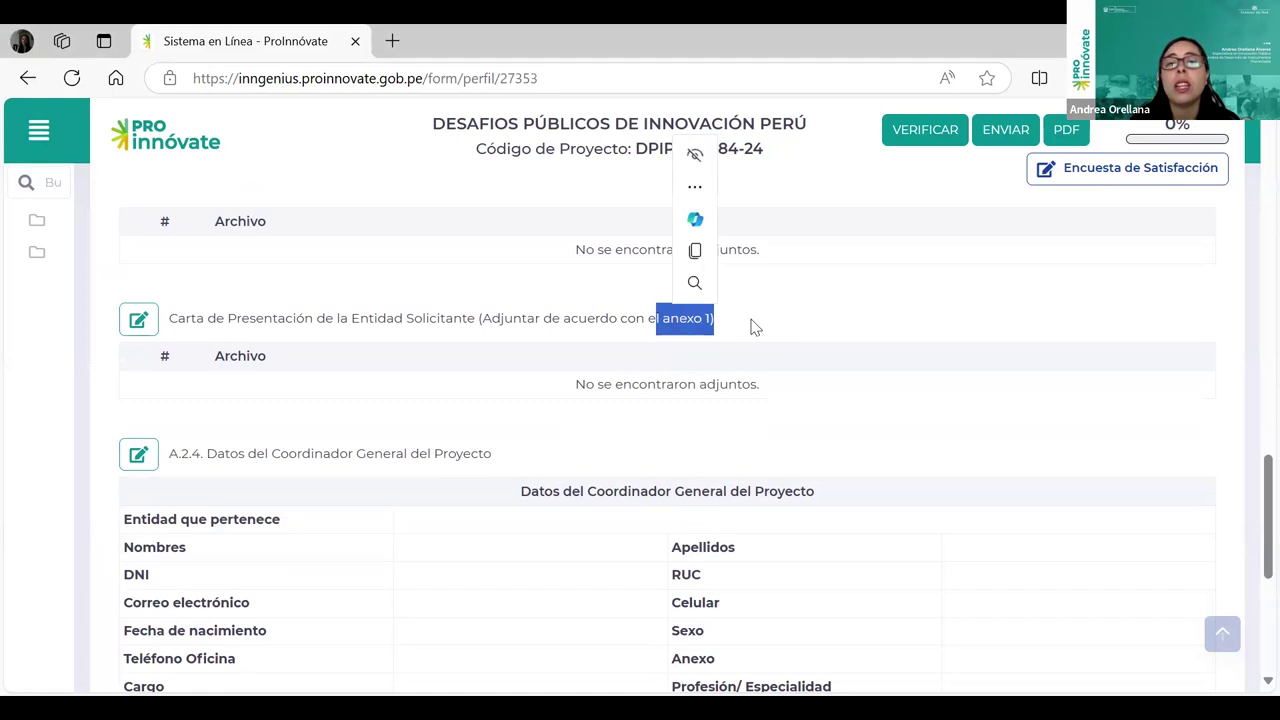
click(748, 322)
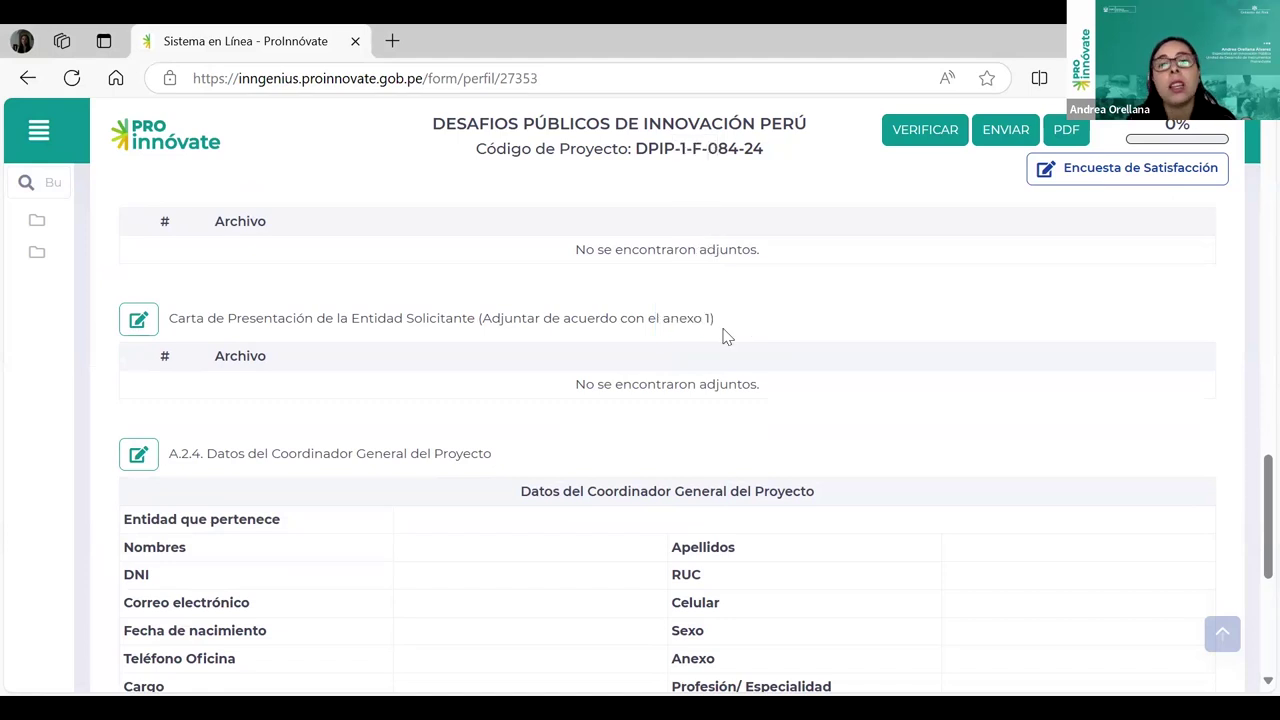
scroll(735, 372, down, 1)
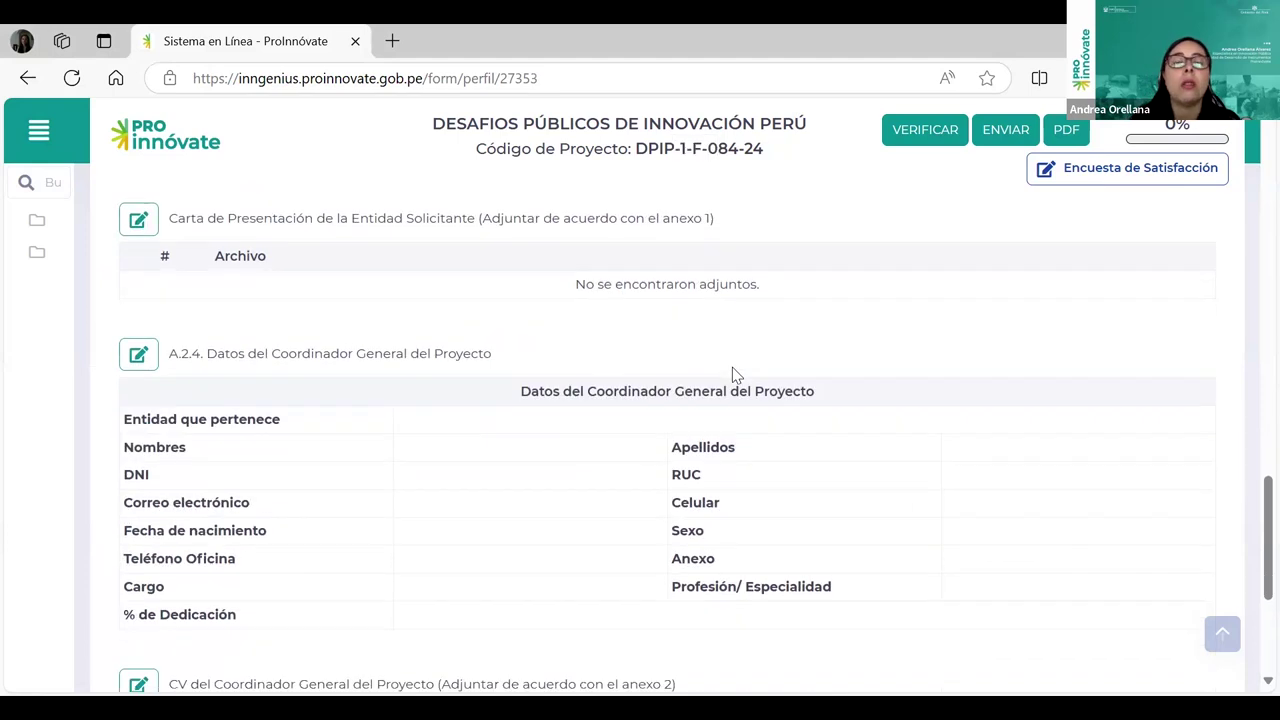
scroll(724, 424, down, 1)
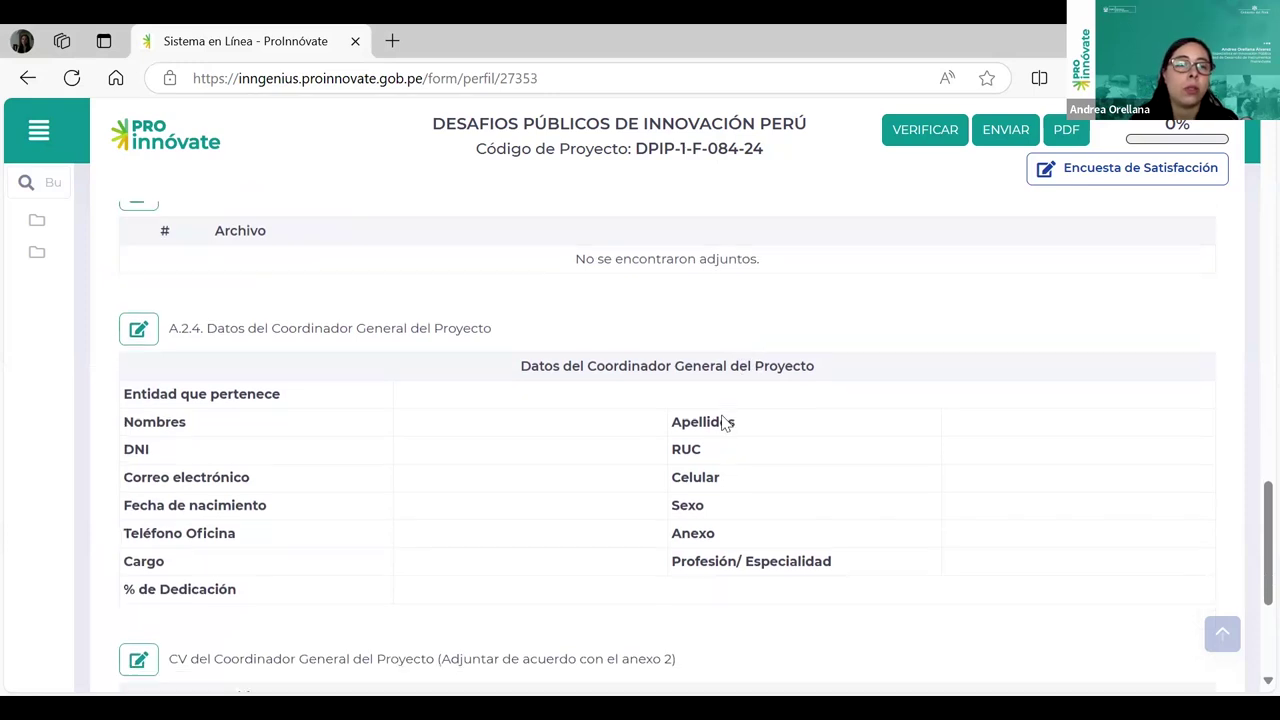
scroll(715, 440, down, 1)
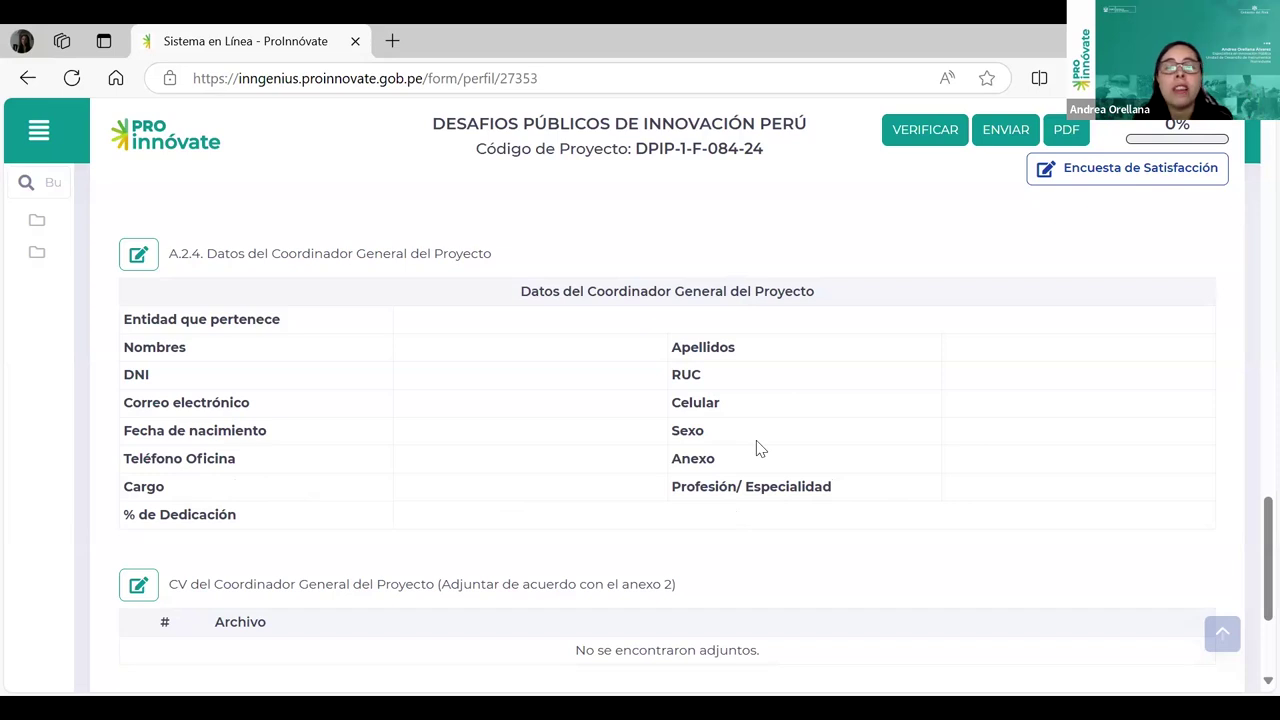
scroll(757, 448, down, 1)
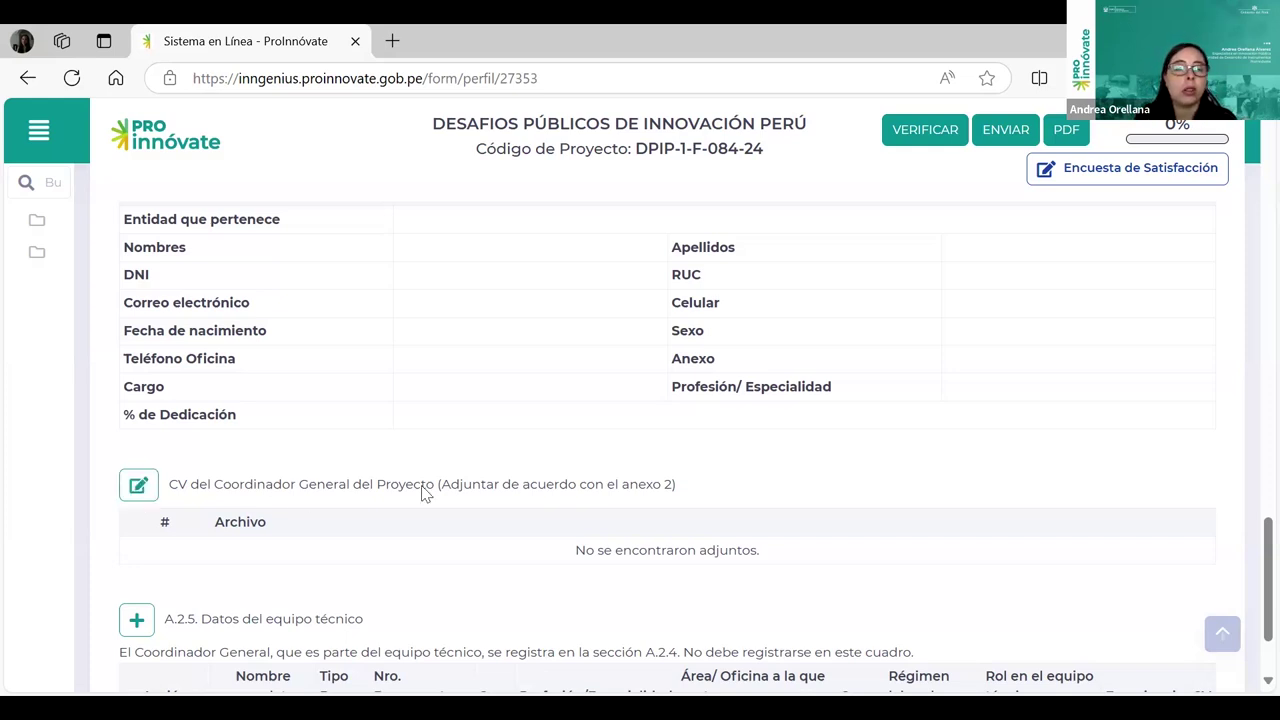
scroll(430, 491, down, 2)
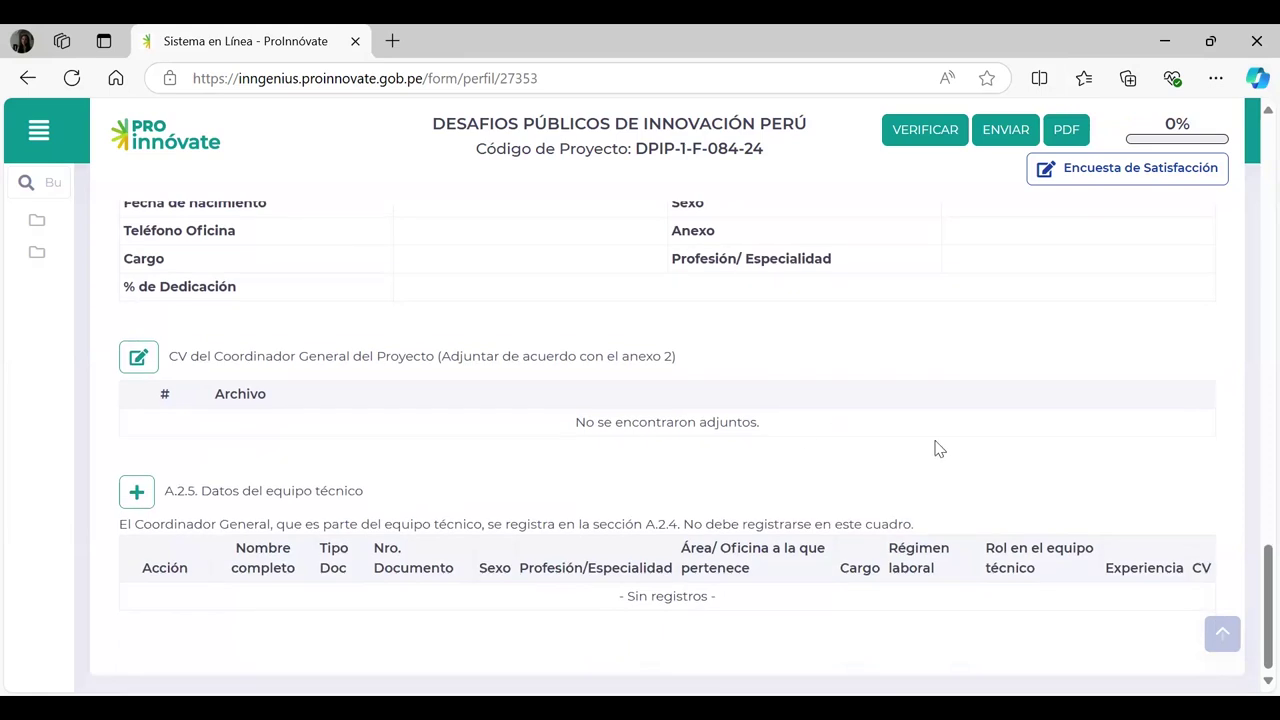
scroll(938, 449, up, 1)
scroll(936, 447, up, 1)
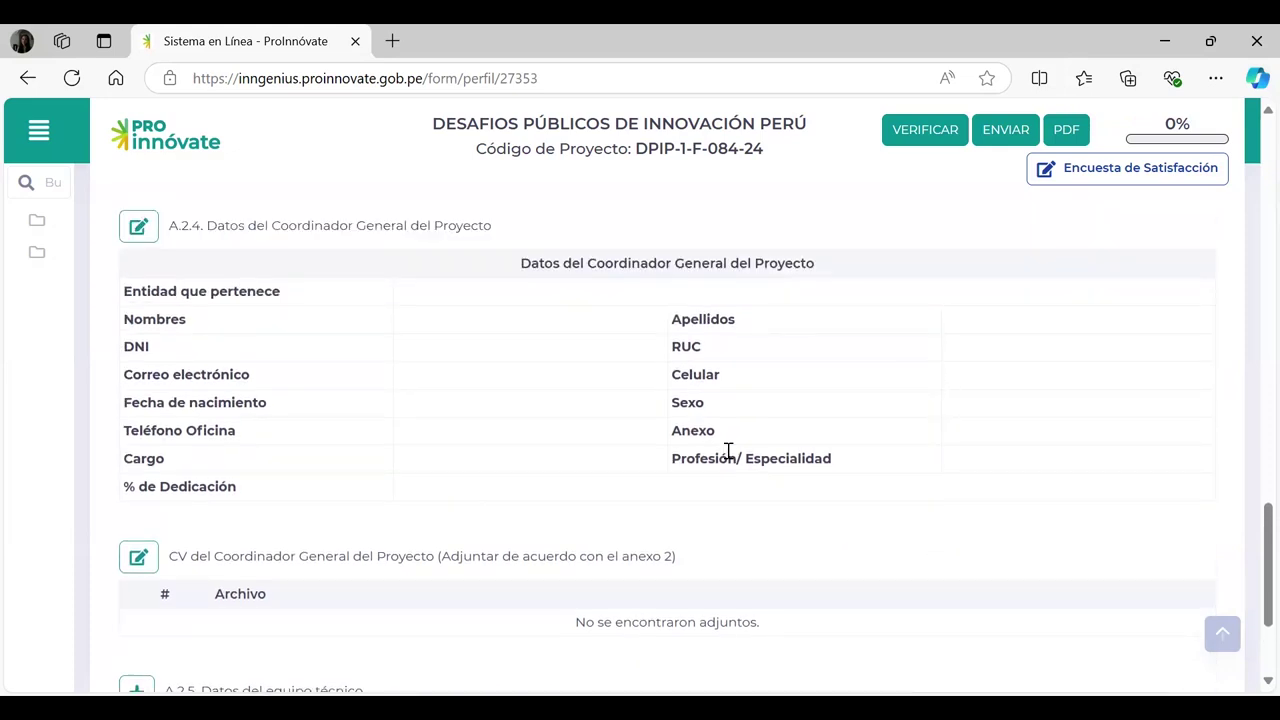
click(138, 227)
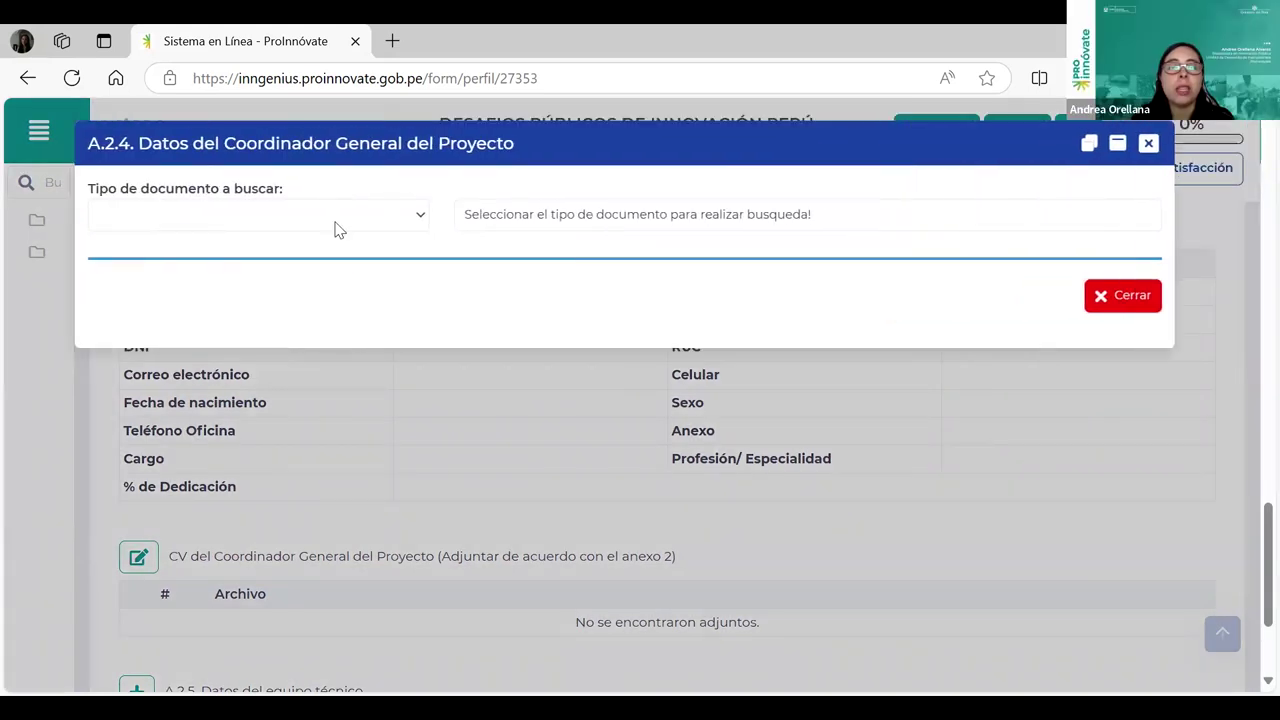
click(223, 277)
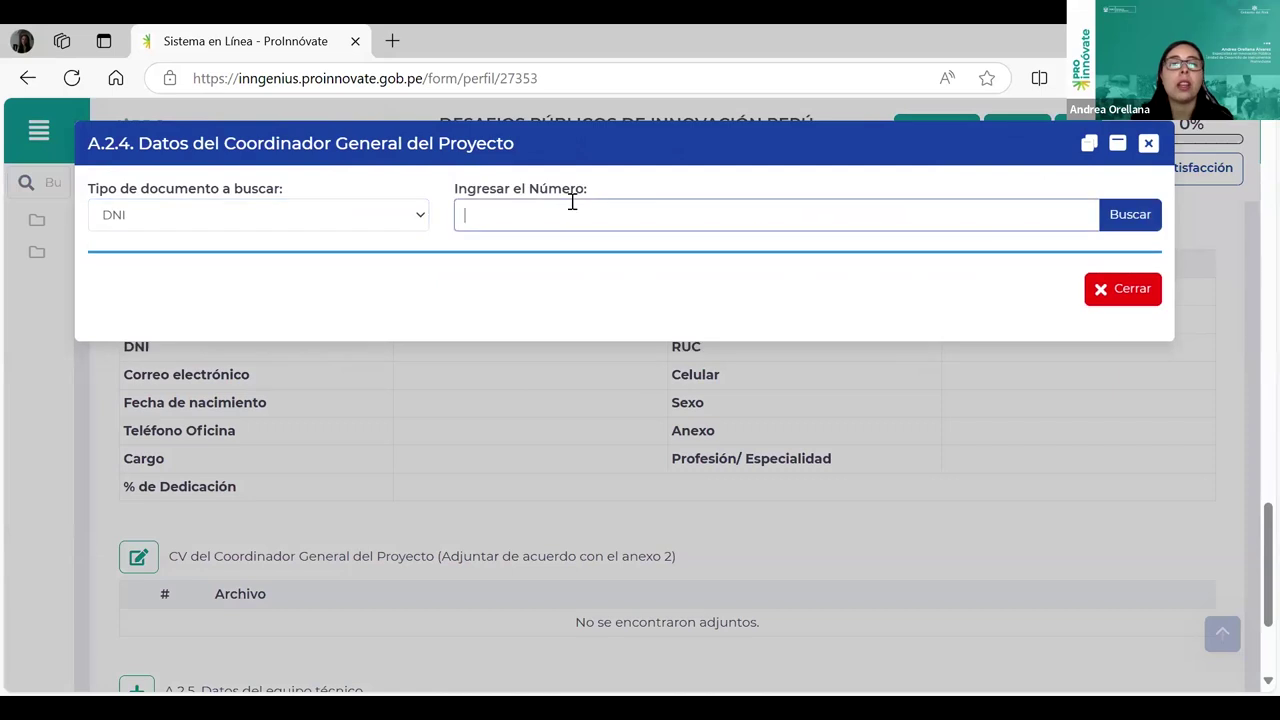
click(572, 201)
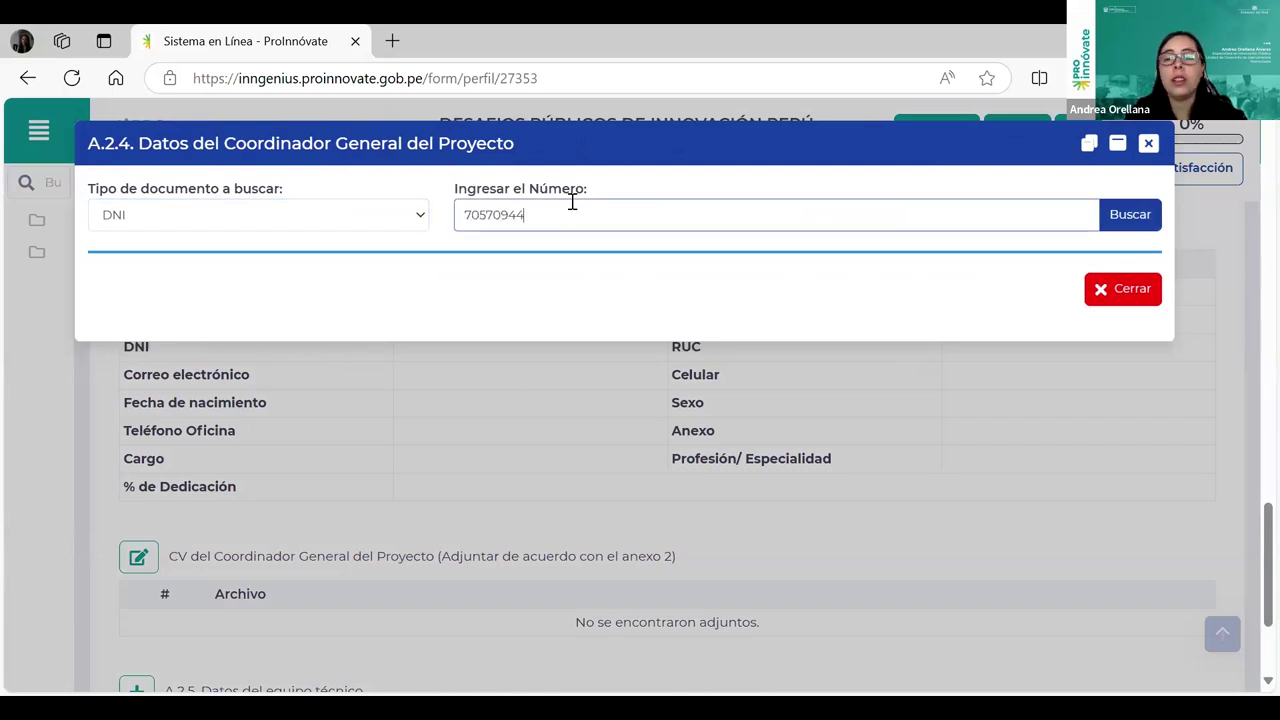
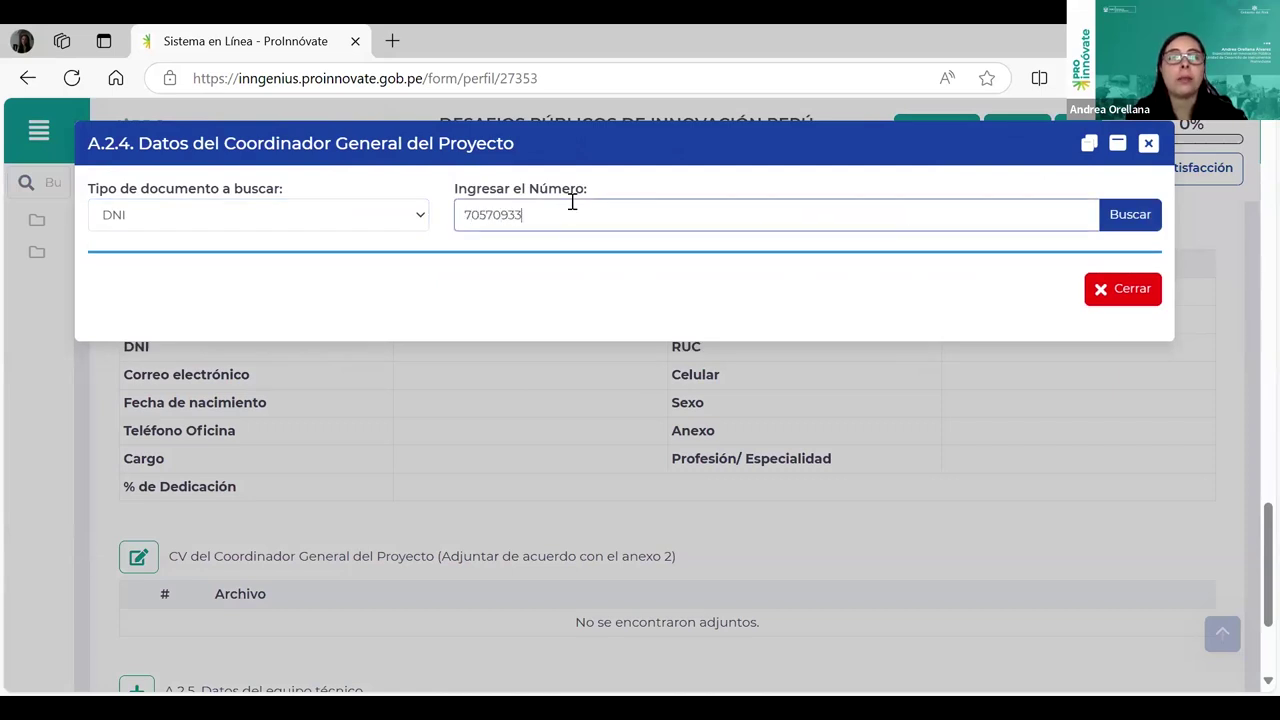
click(1148, 220)
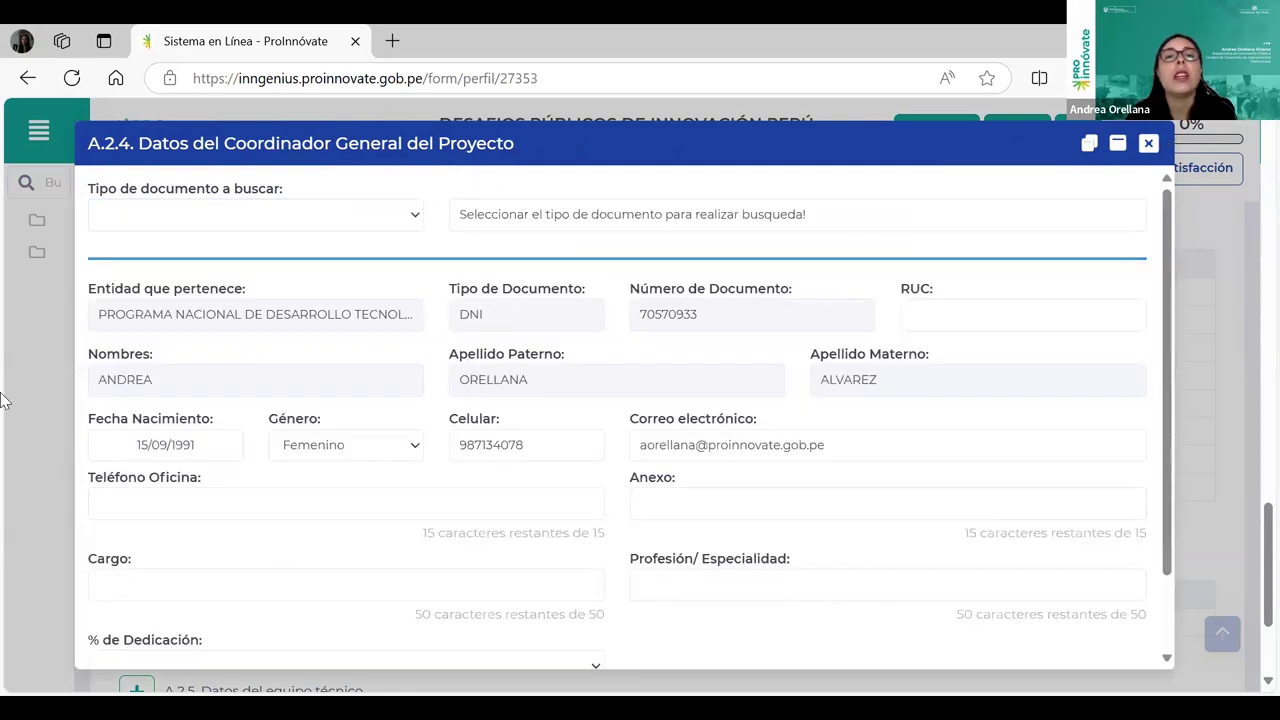
scroll(600, 585, down, 1)
click(597, 576)
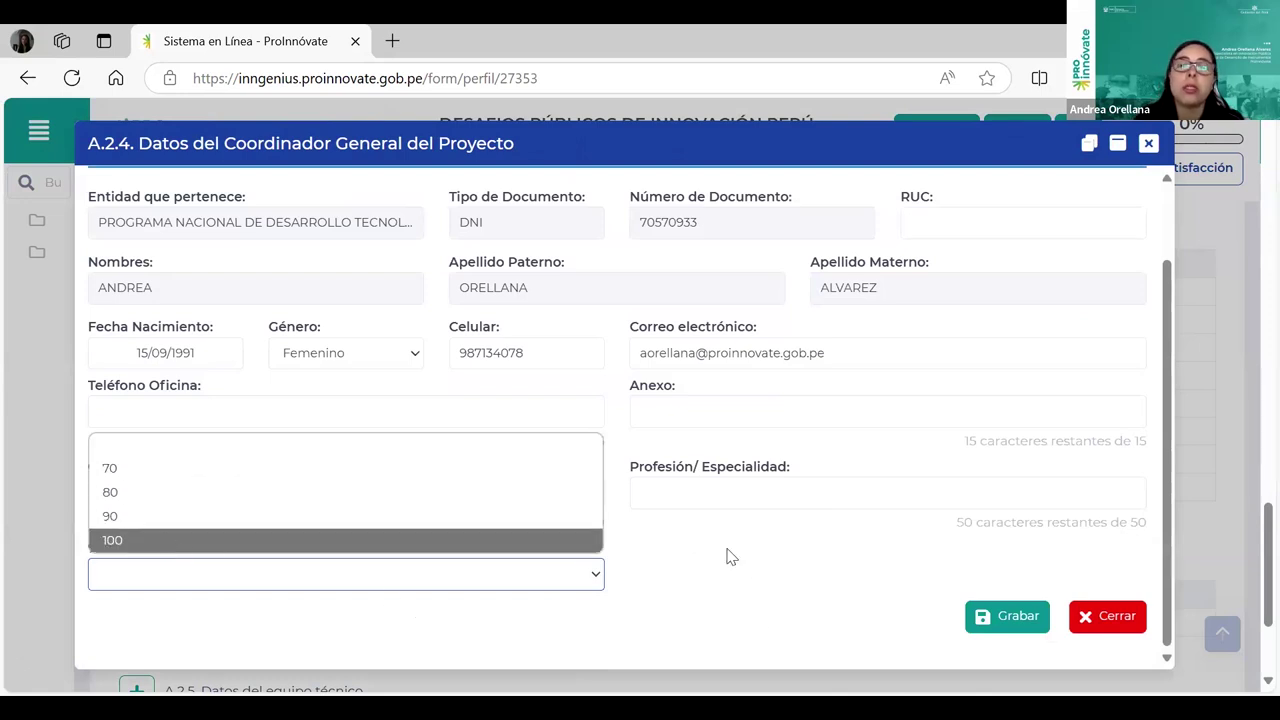
key(Escape)
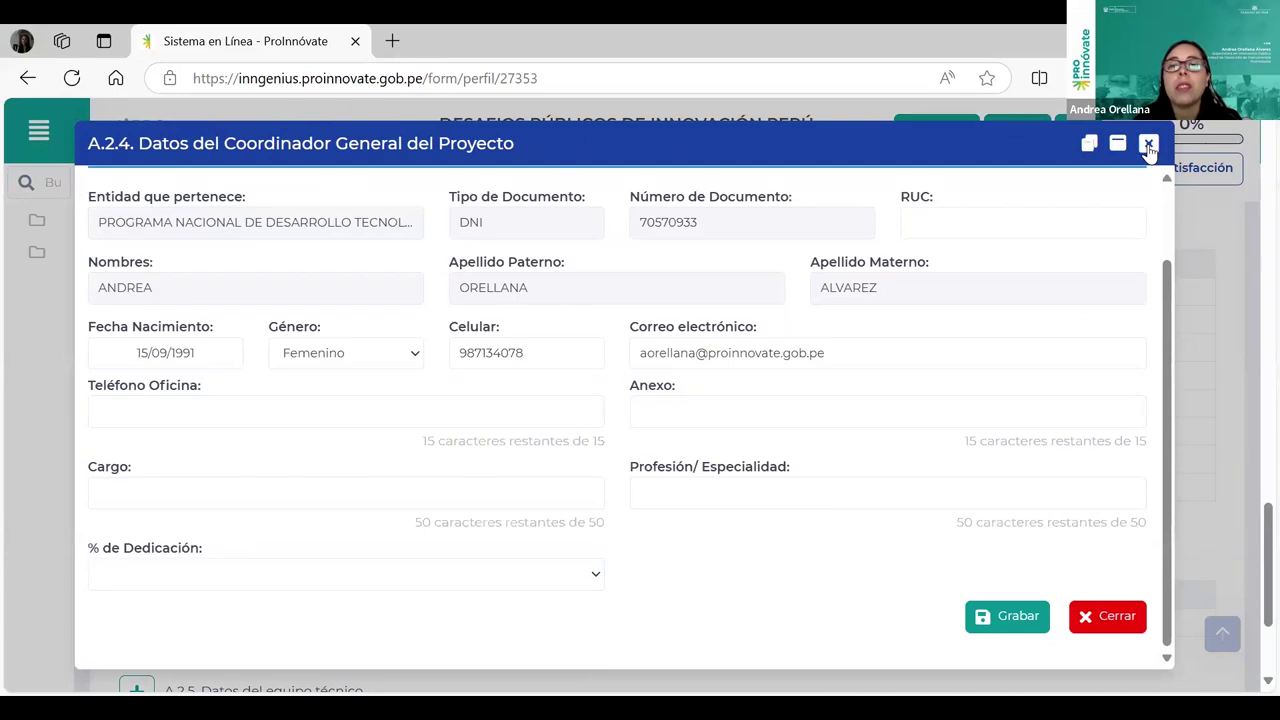
click(1148, 145)
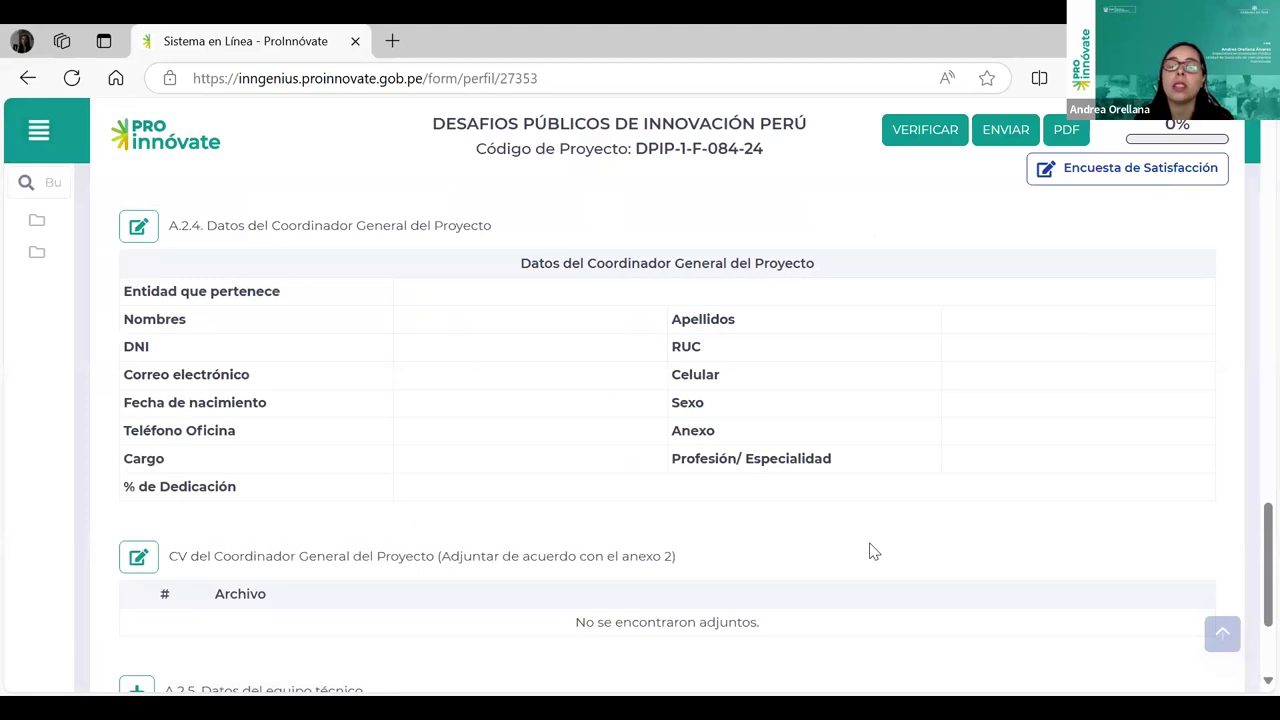
scroll(866, 523, down, 2)
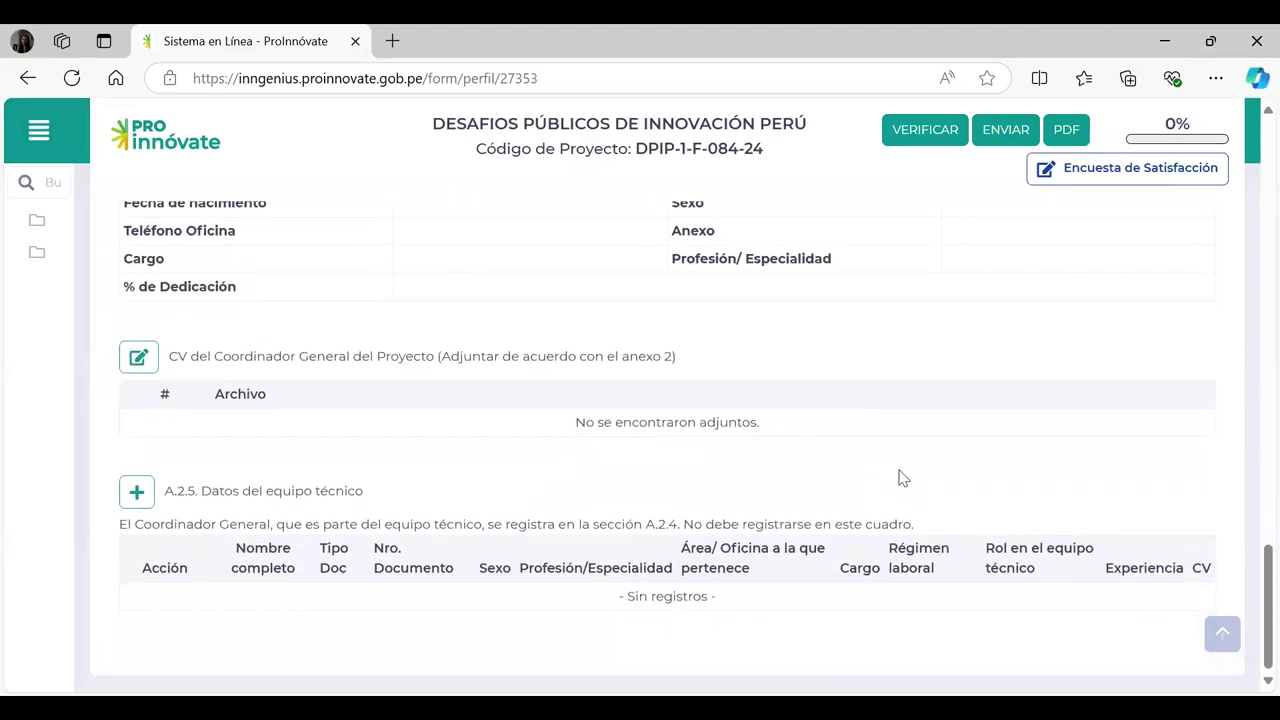
scroll(898, 478, up, 1)
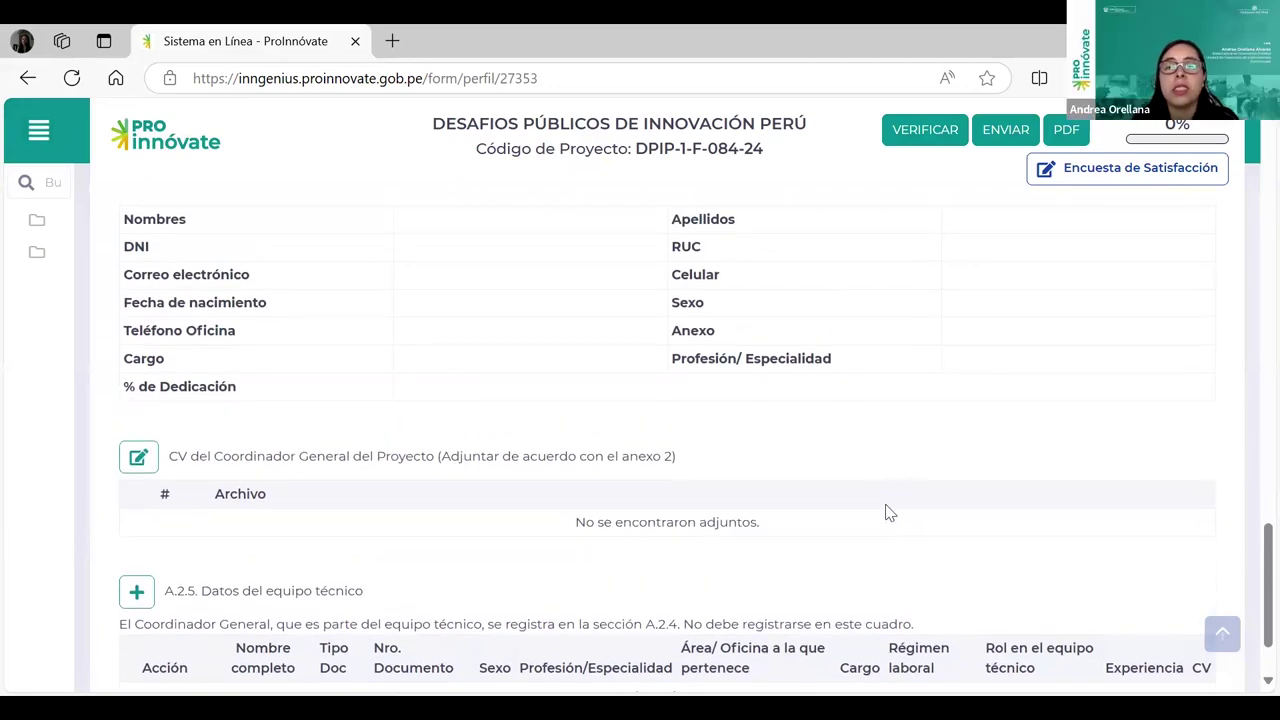
scroll(886, 508, down, 1)
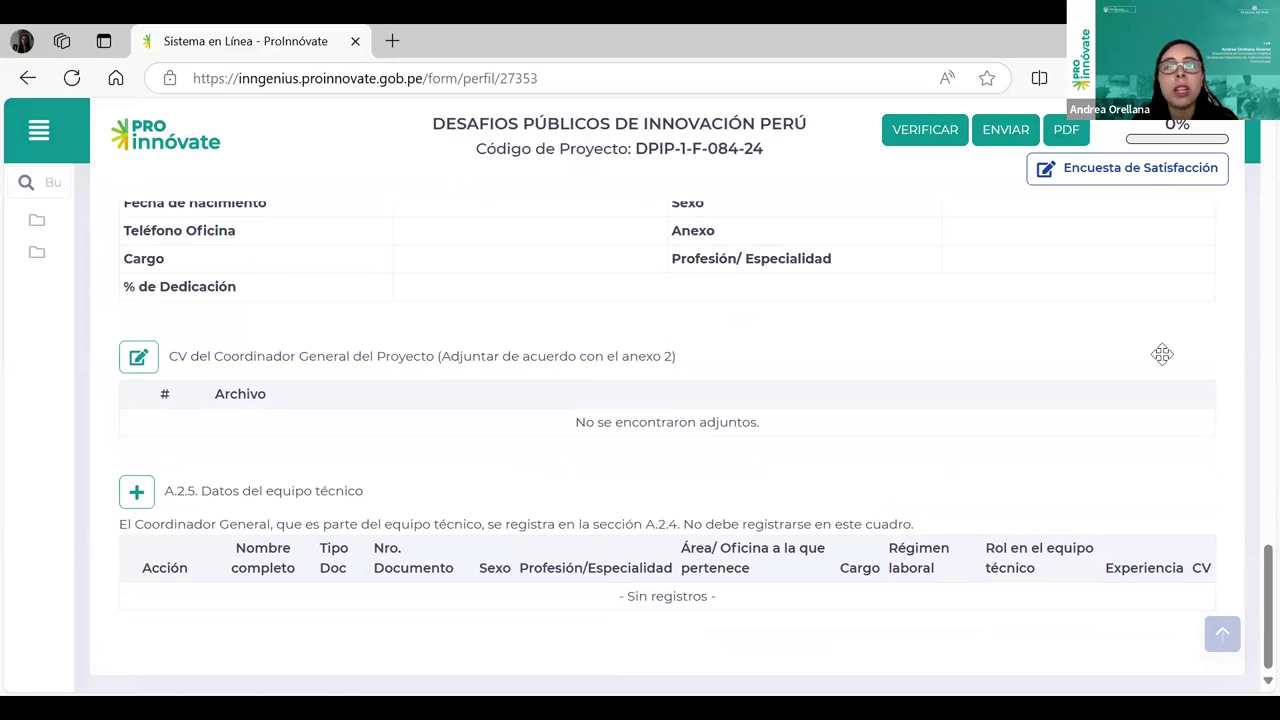
Step: Add an A.2.5 team member by looking up their DNI number and review the loaded data
click(137, 491)
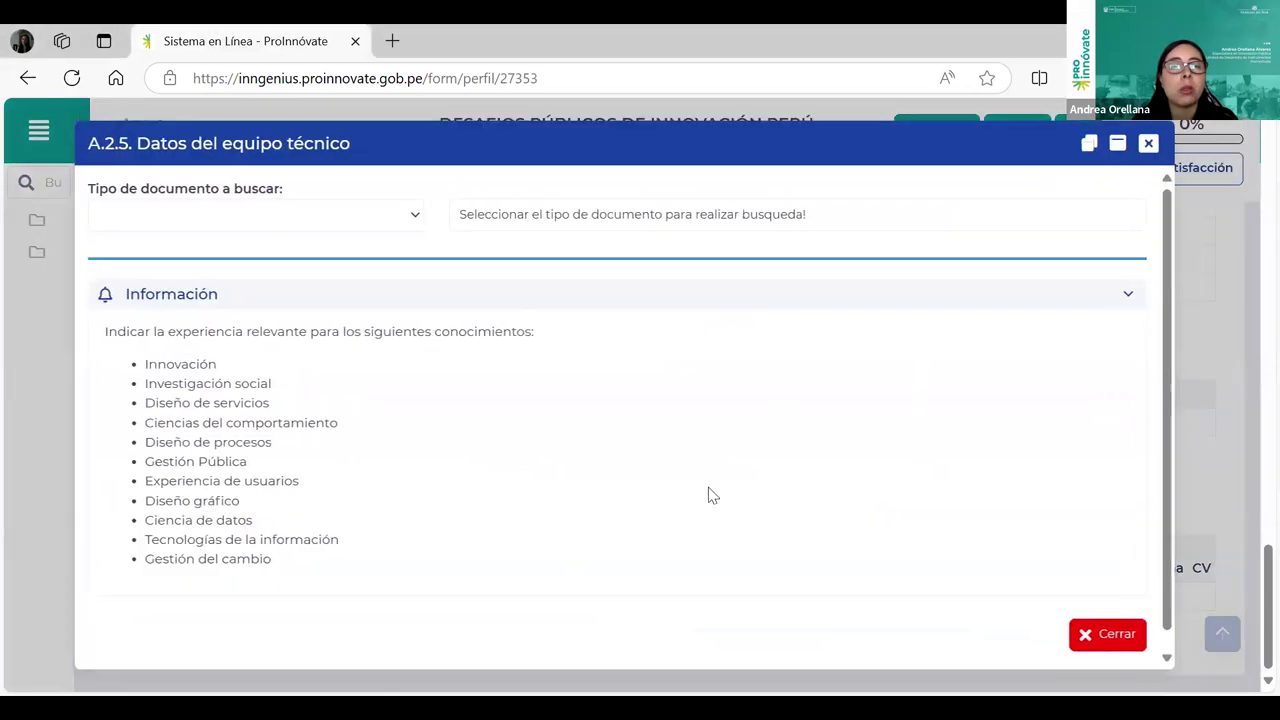
click(398, 225)
click(185, 276)
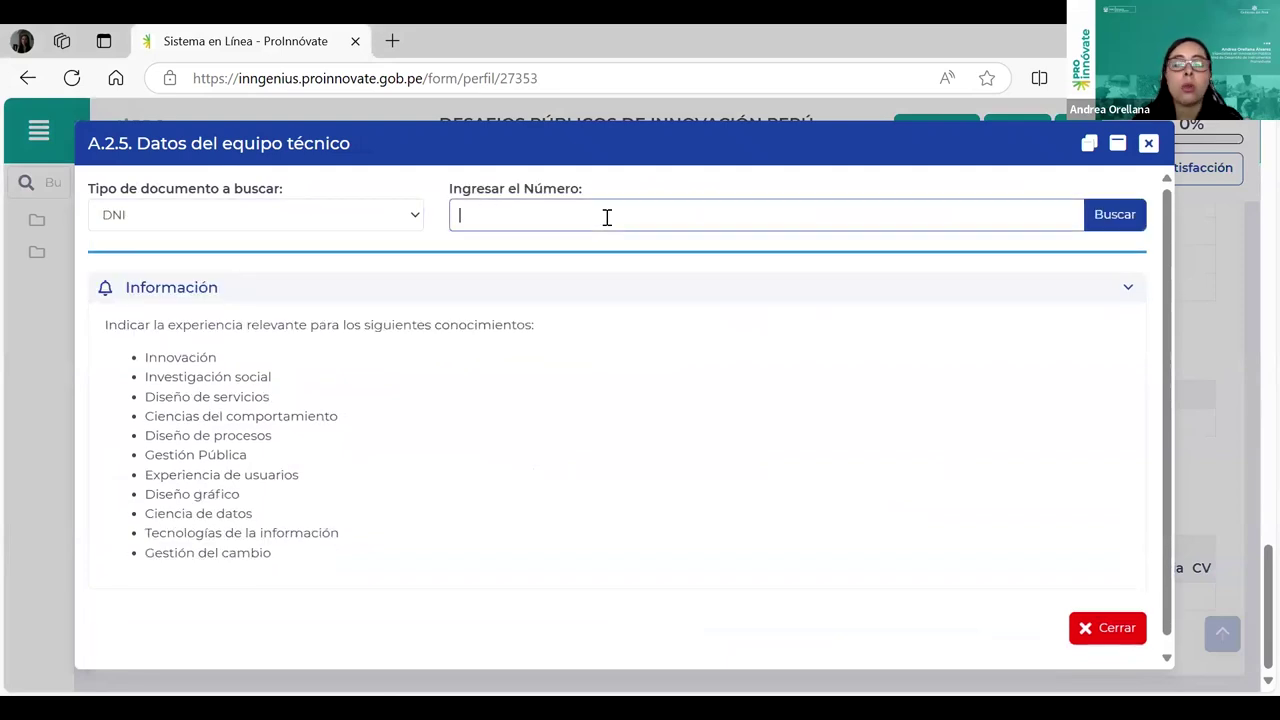
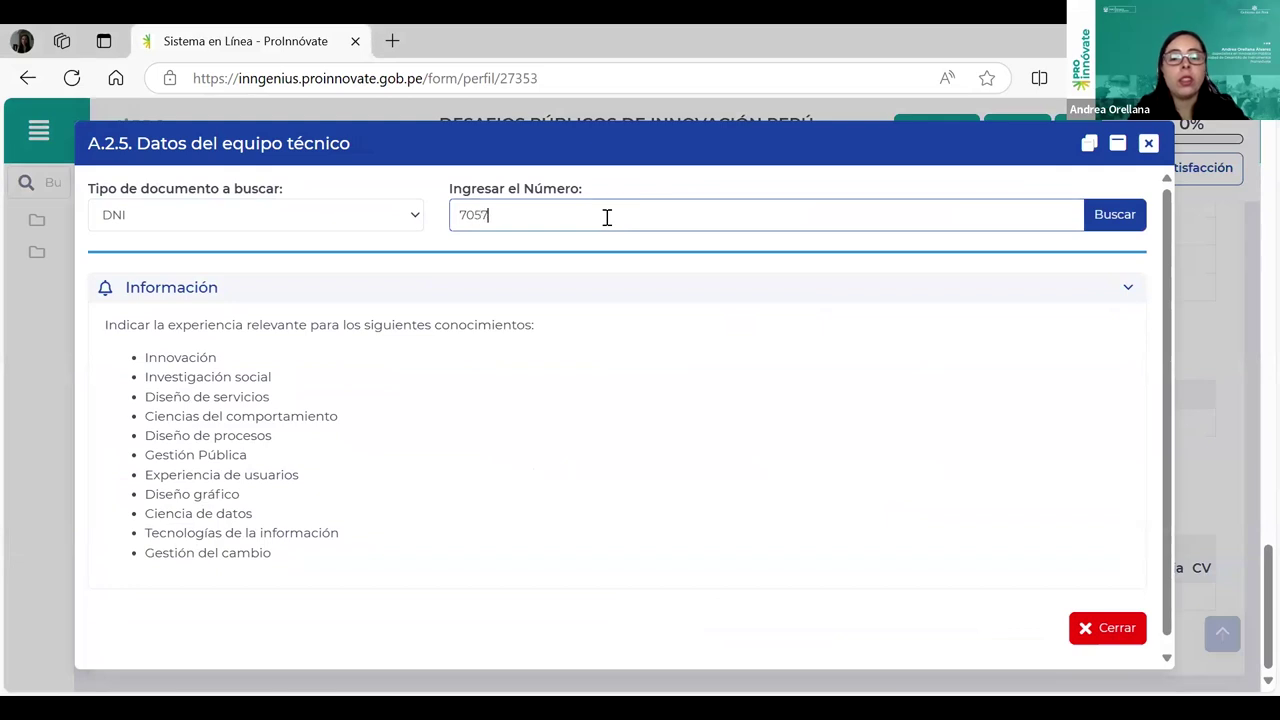
click(1094, 214)
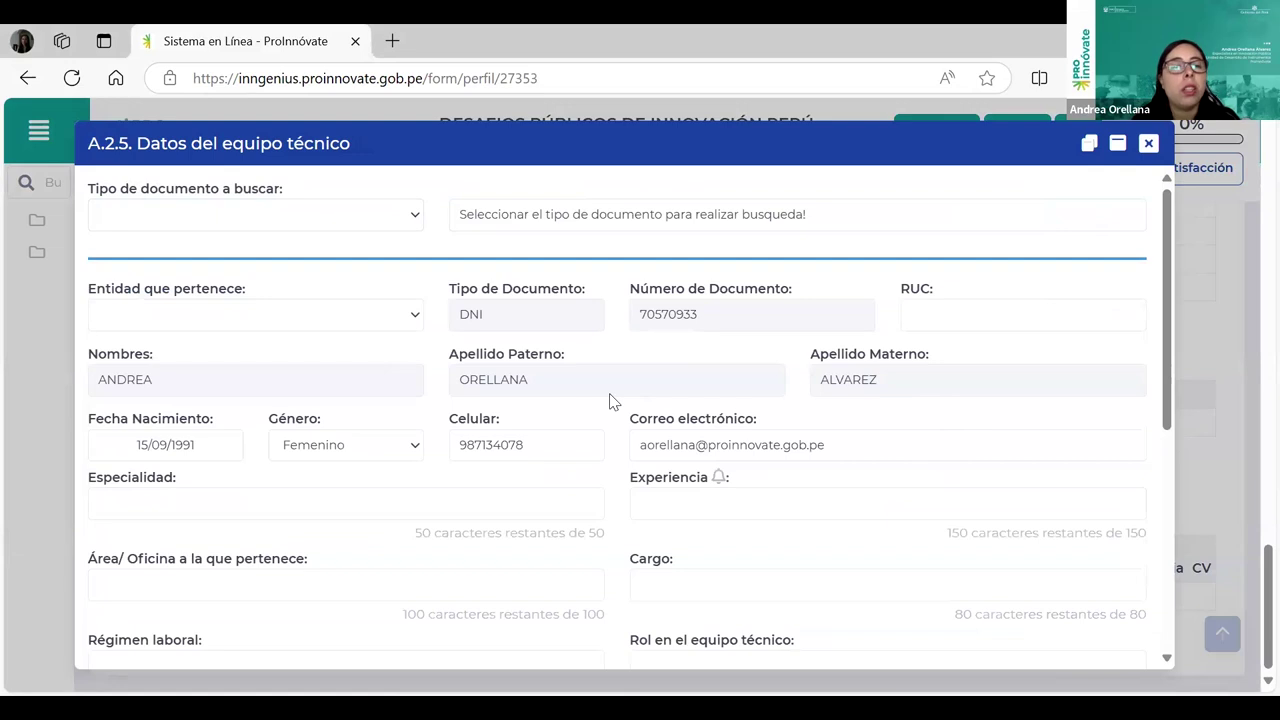
scroll(544, 428, down, 1)
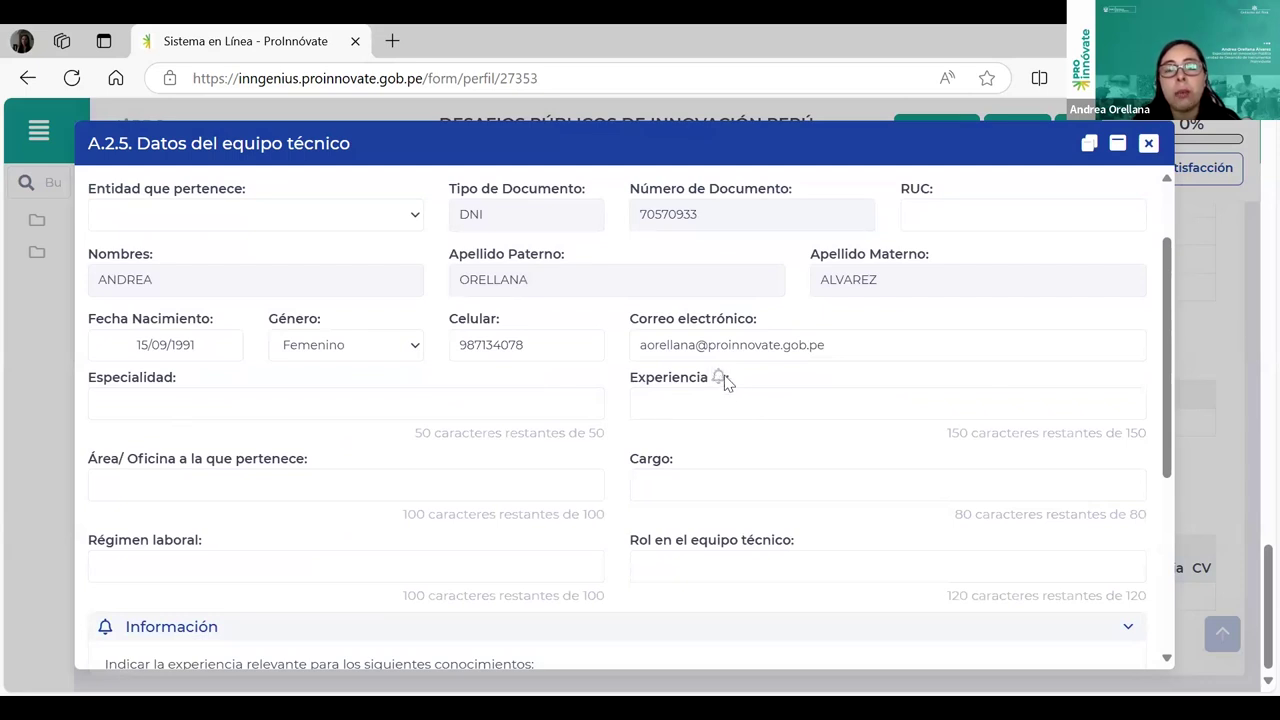
drag(722, 378, 712, 377)
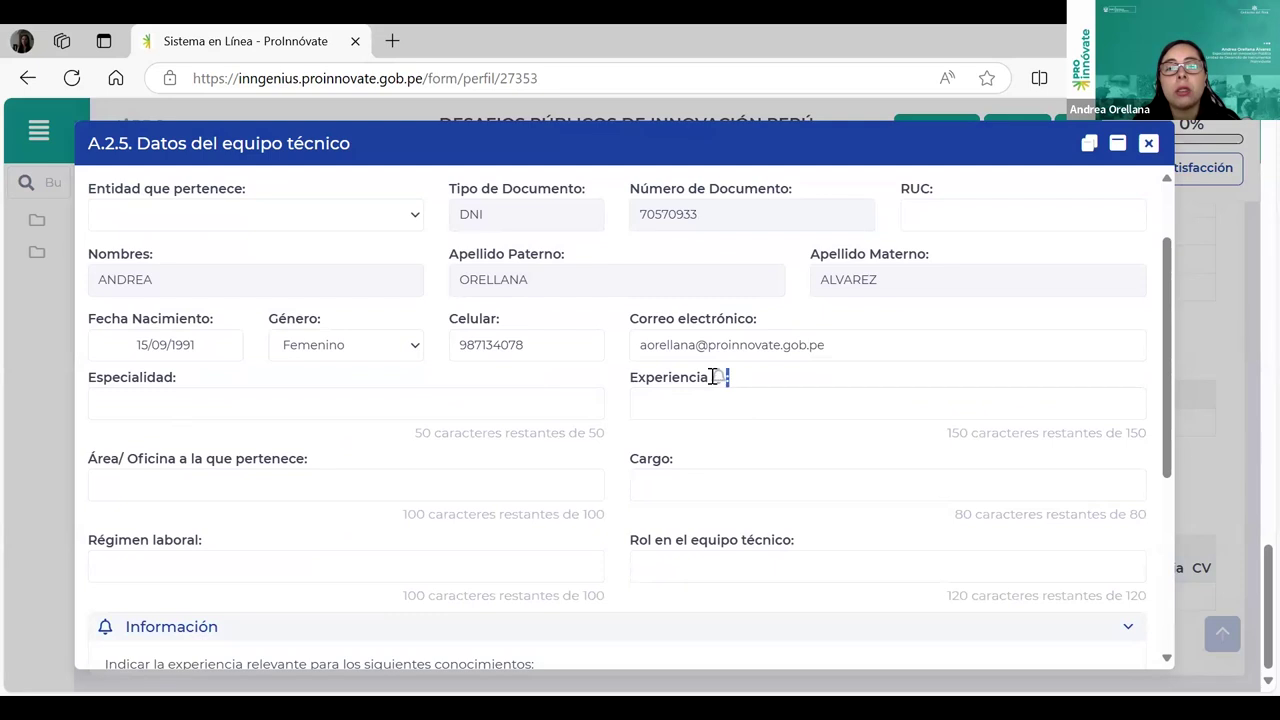
scroll(716, 430, down, 1)
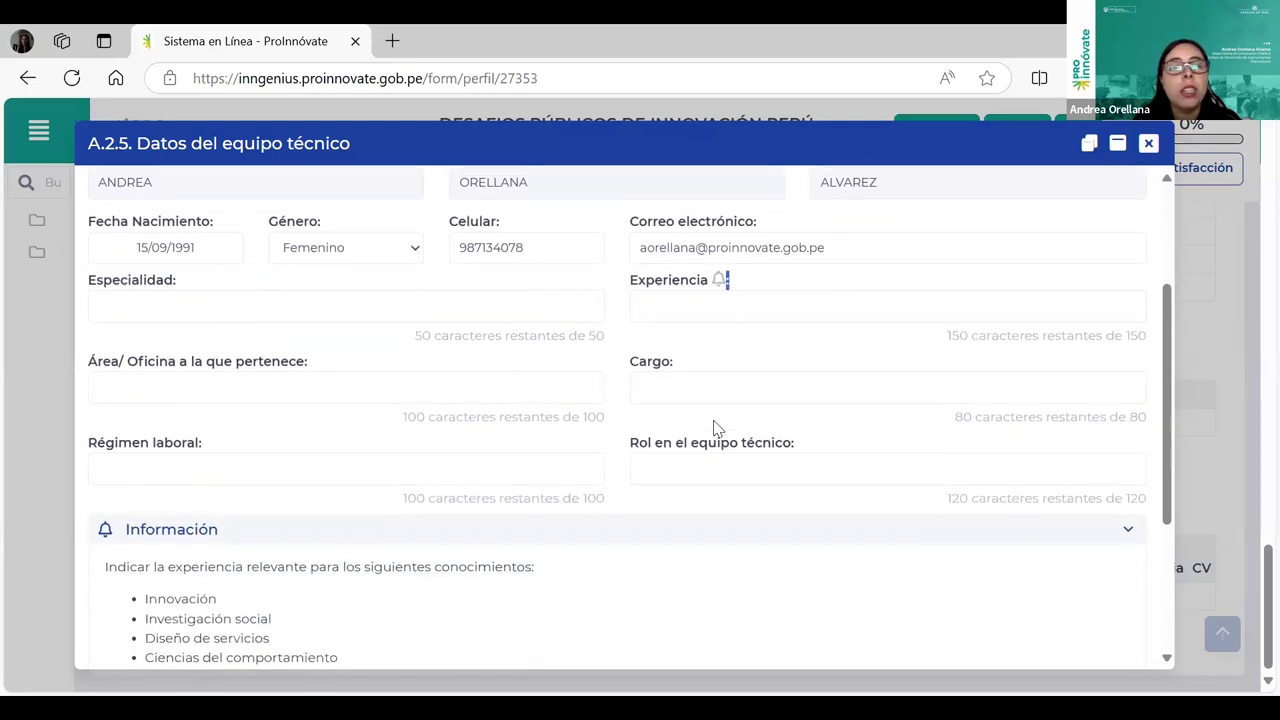
scroll(718, 428, down, 1)
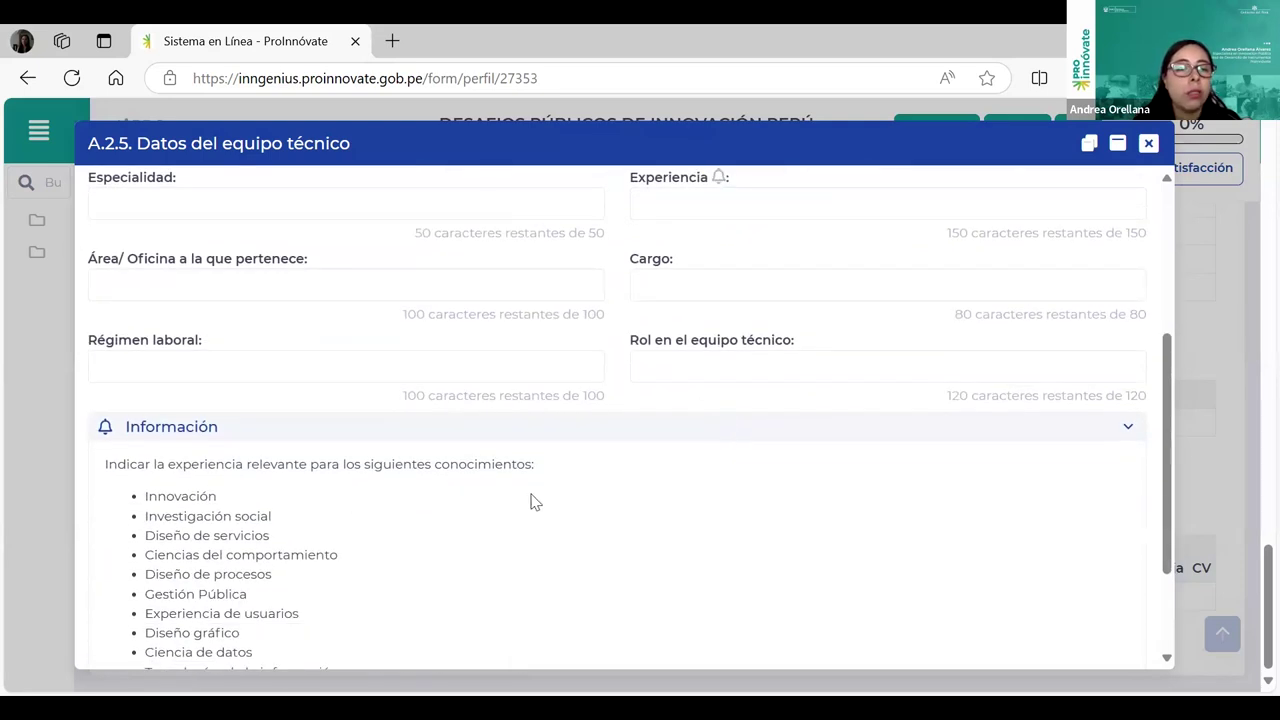
scroll(383, 520, down, 1)
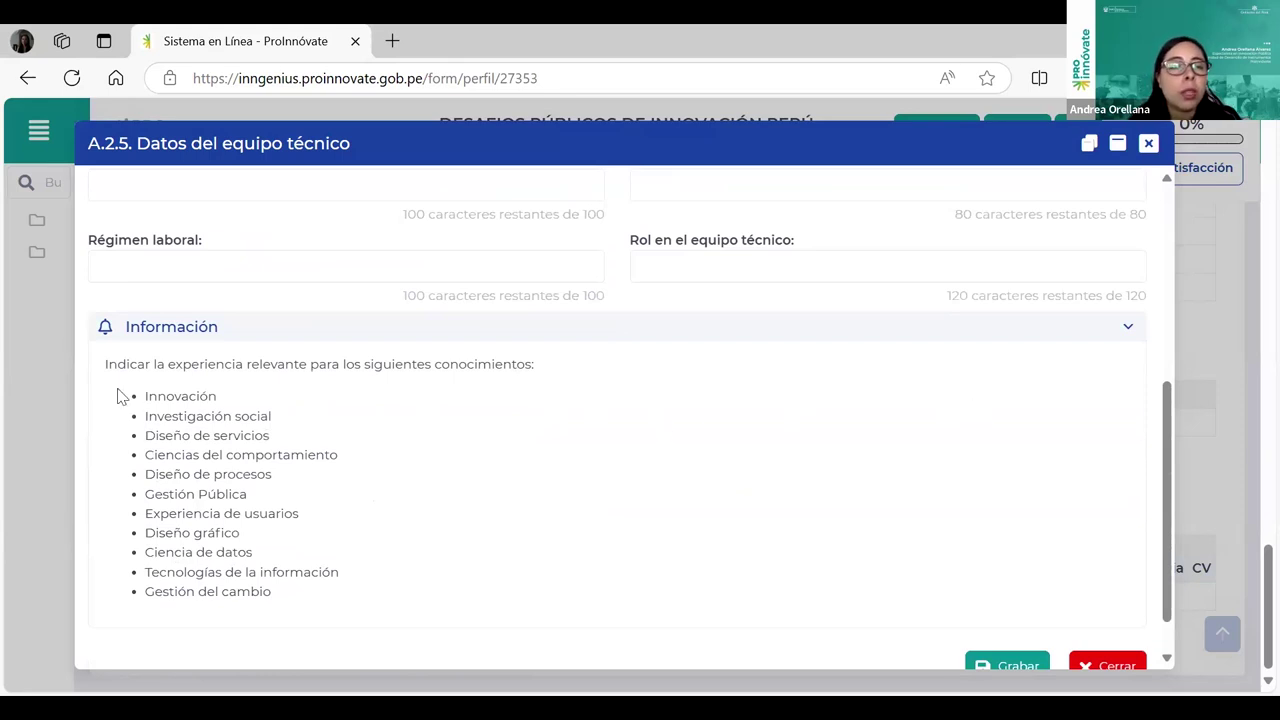
drag(150, 394, 262, 402)
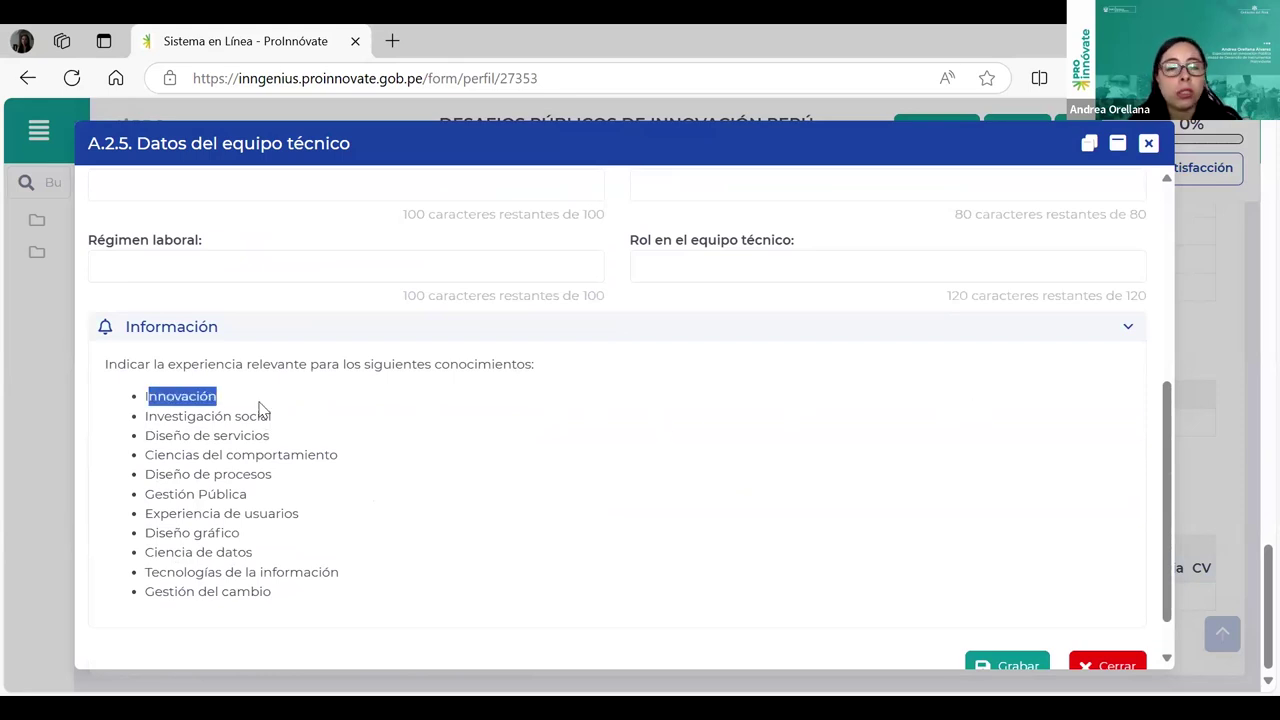
click(177, 428)
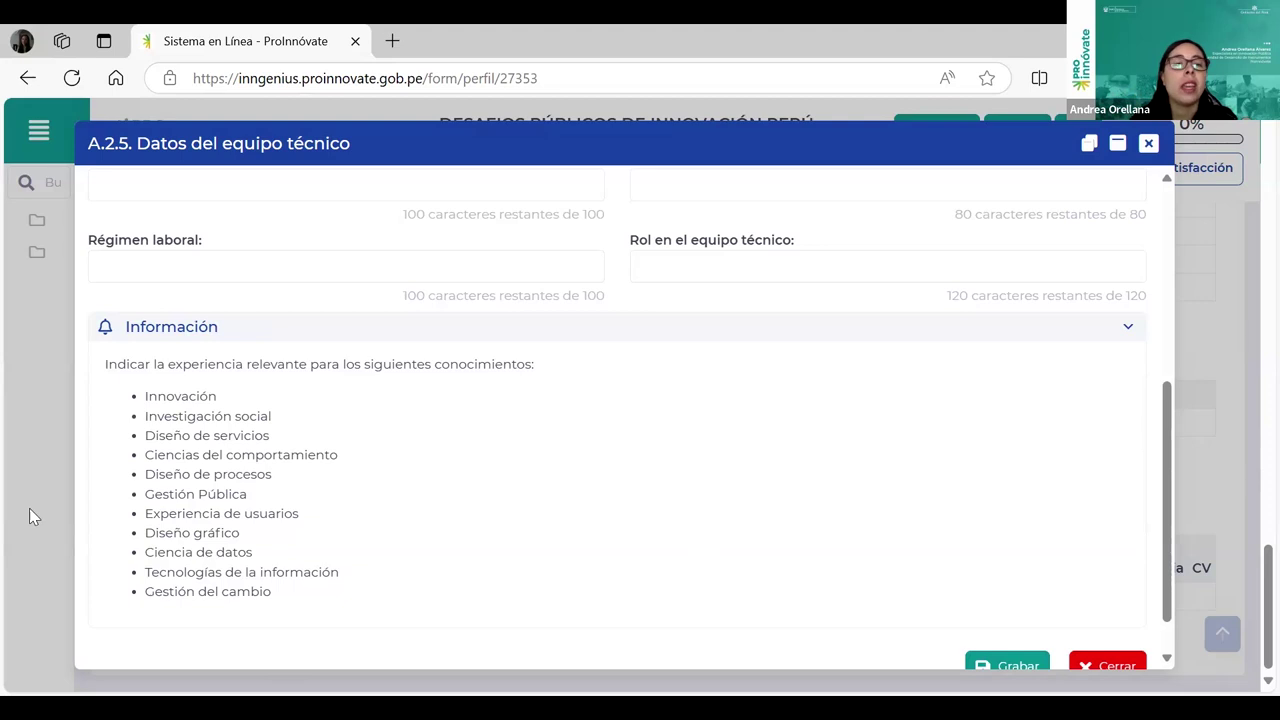
Step: Review the member's Experiencia, Rol en el equipo técnico and knowledge area fields without filling them
scroll(218, 474, up, 1)
scroll(676, 348, up, 1)
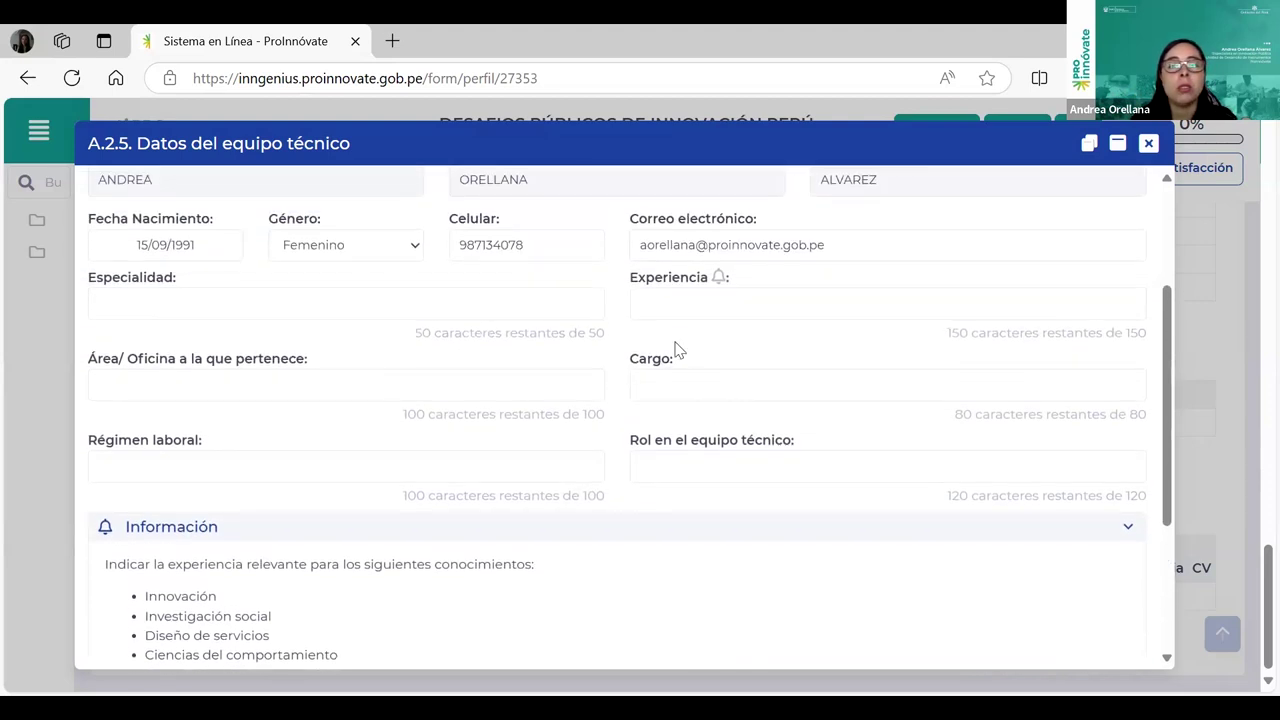
click(670, 302)
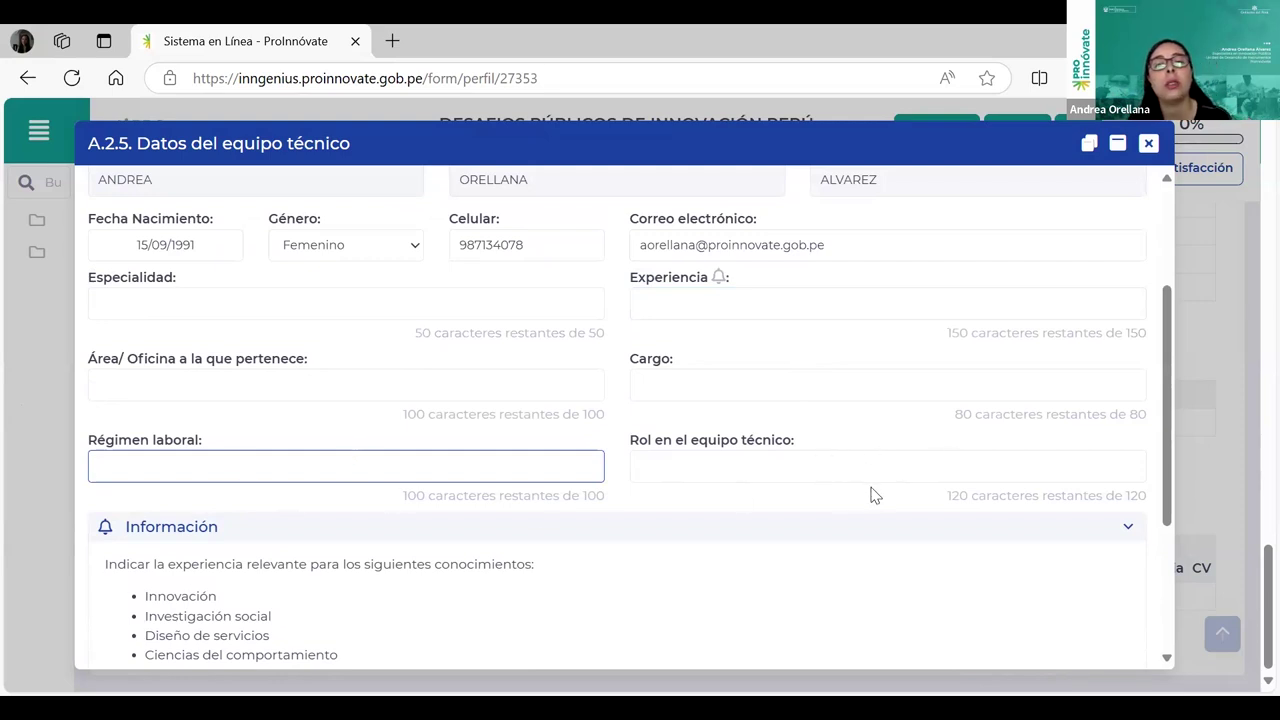
click(669, 471)
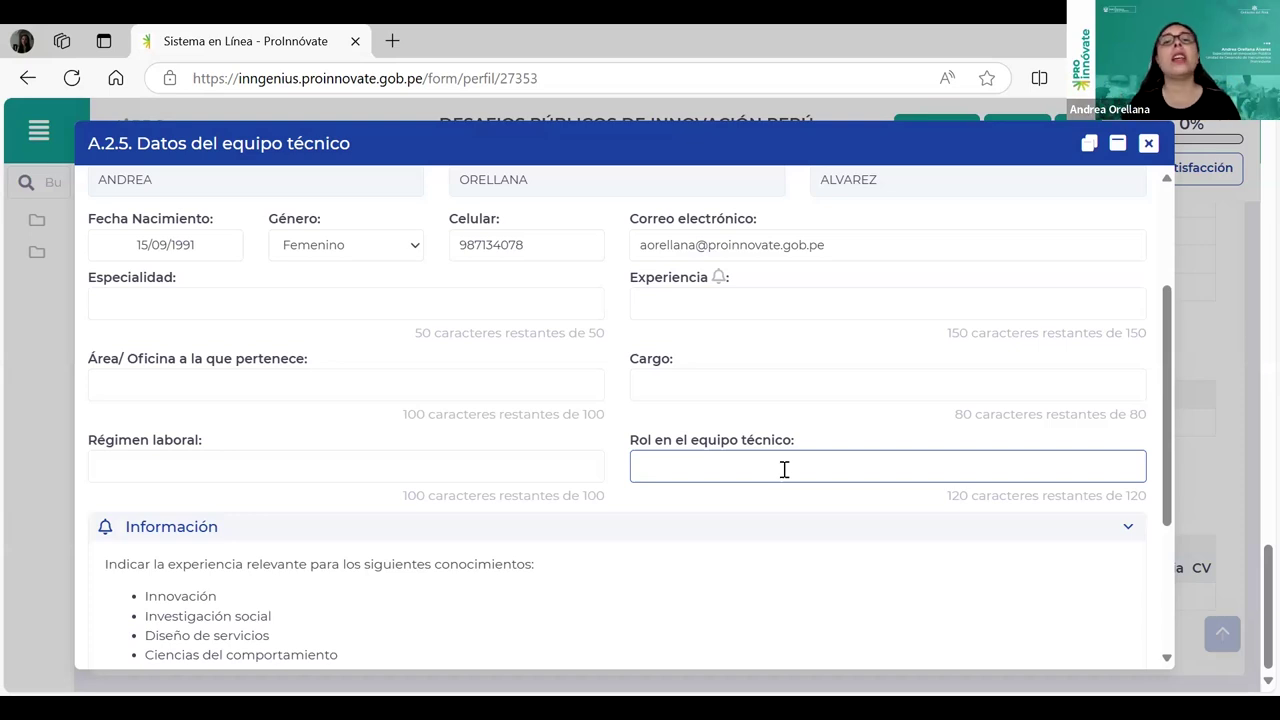
scroll(720, 514, down, 1)
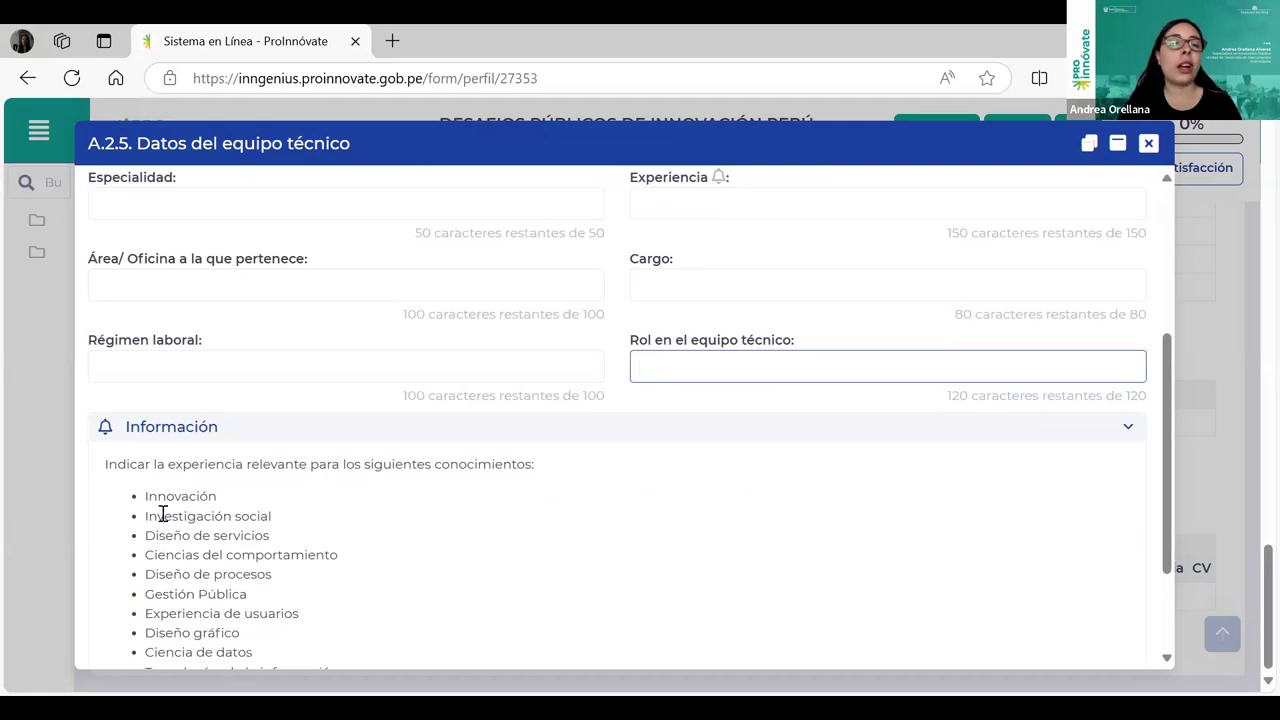
drag(163, 515, 187, 515)
scroll(700, 480, up, 1)
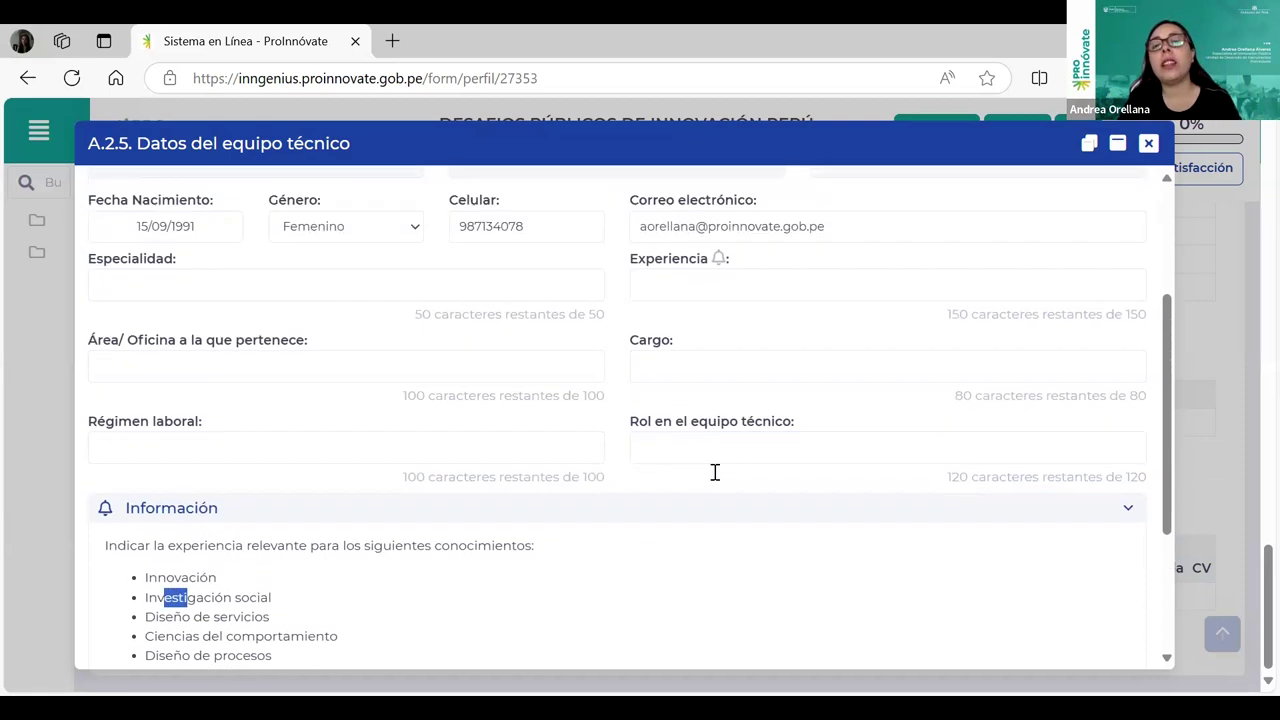
click(716, 491)
click(686, 473)
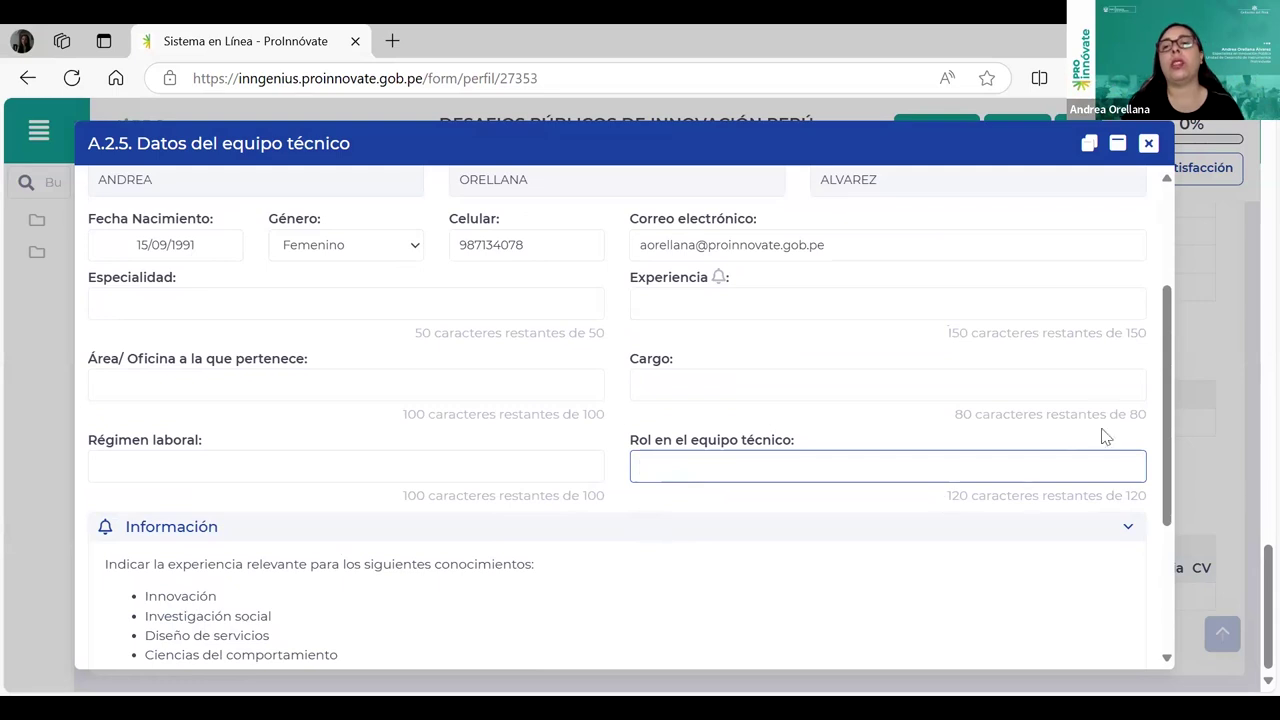
Step: Close the technical team member form and return to the top of Sección A
click(1150, 144)
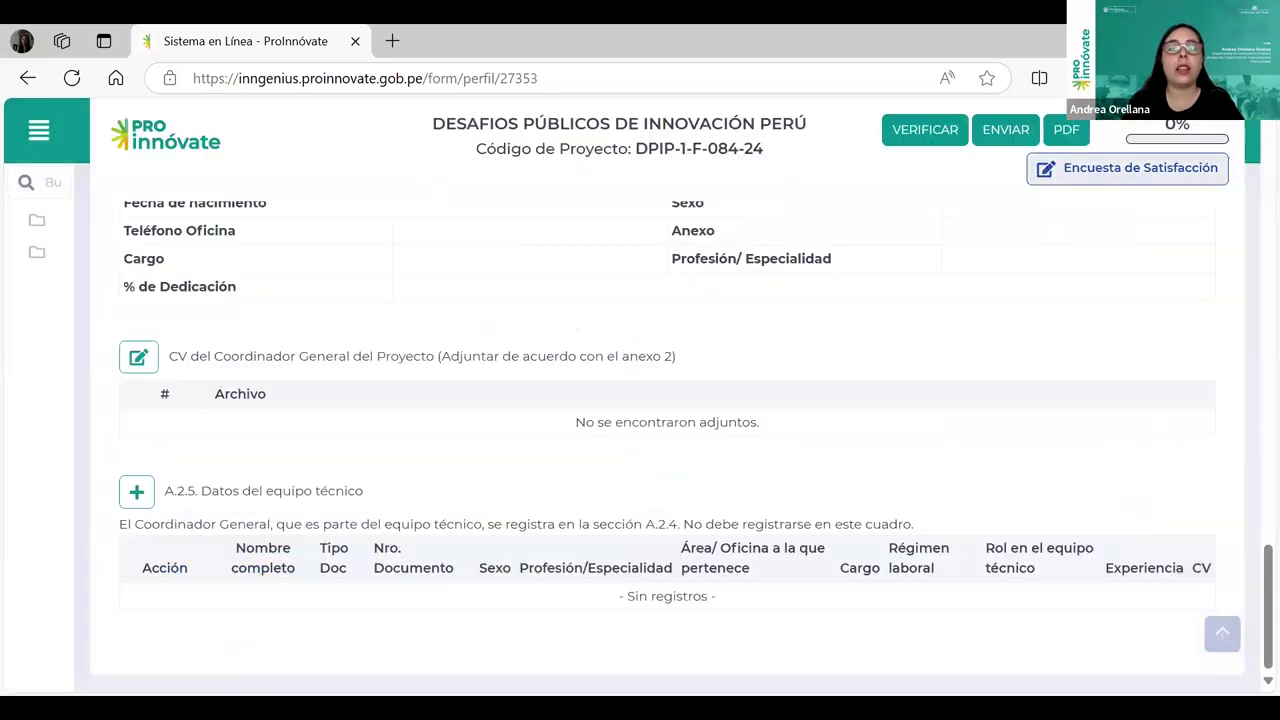
scroll(787, 538, up, 20)
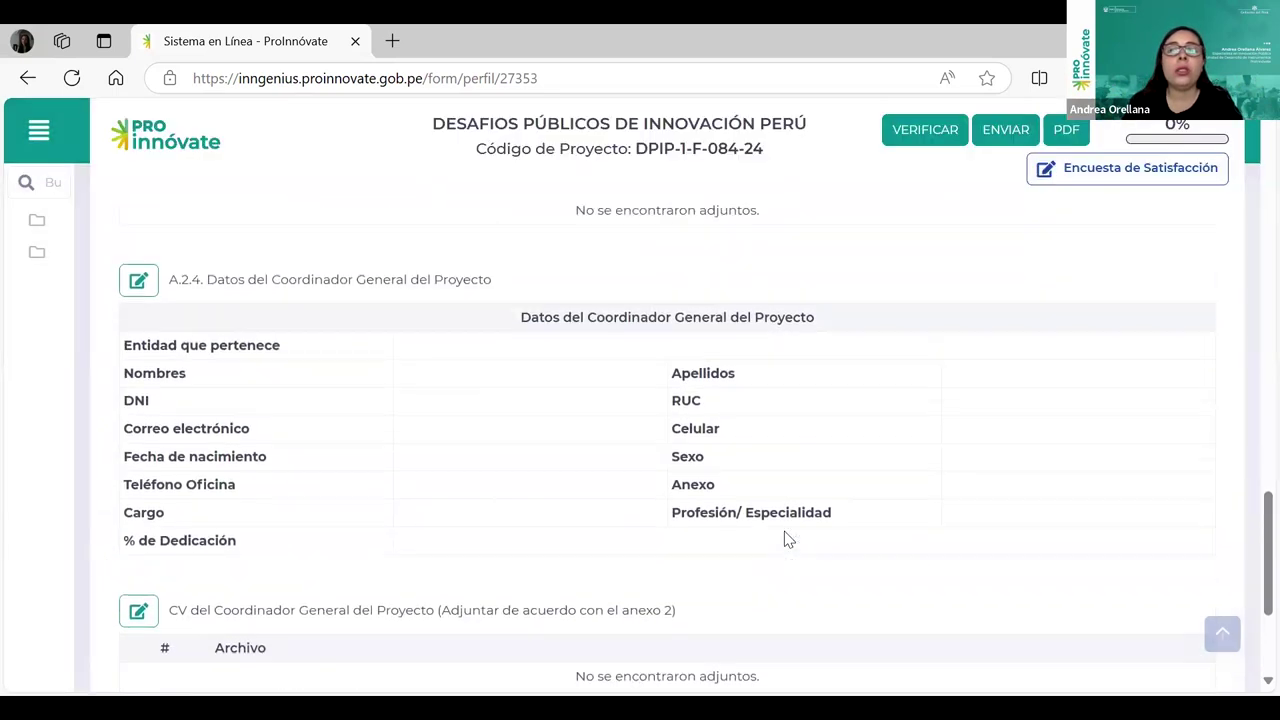
scroll(800, 532, up, 7)
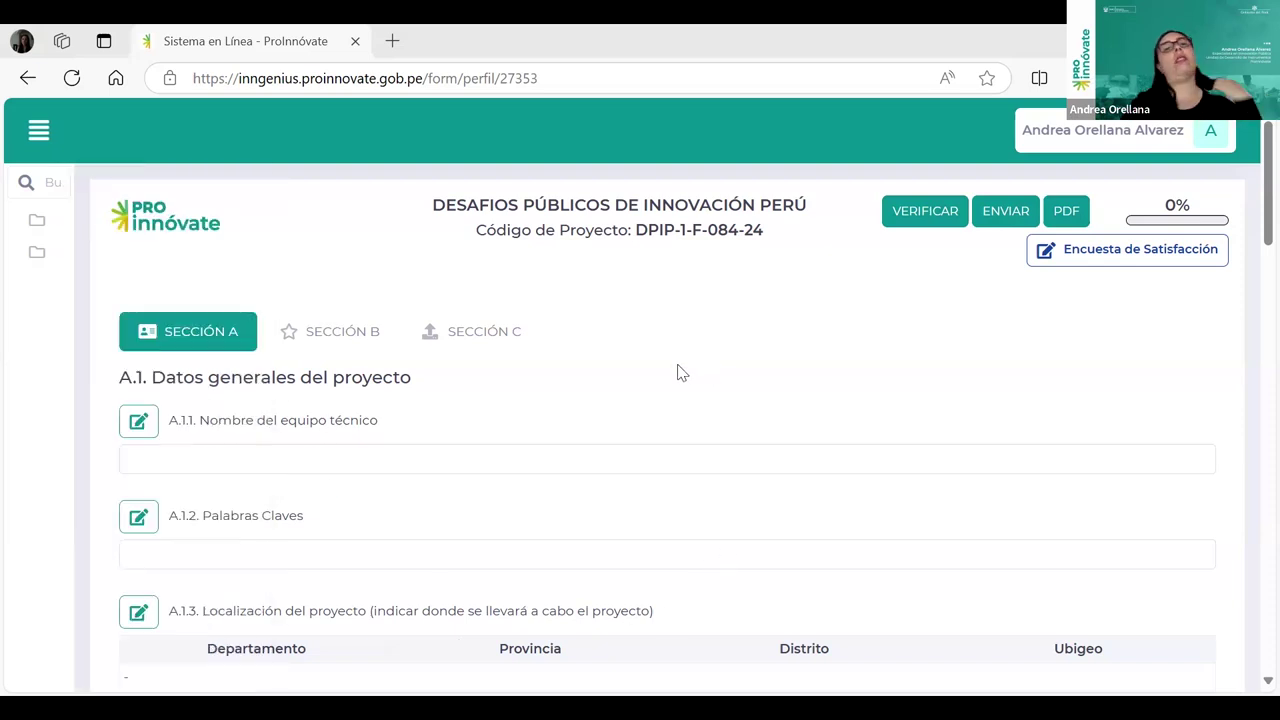
Step: Switch to Sección B and look over the B.1 problem description area
click(330, 345)
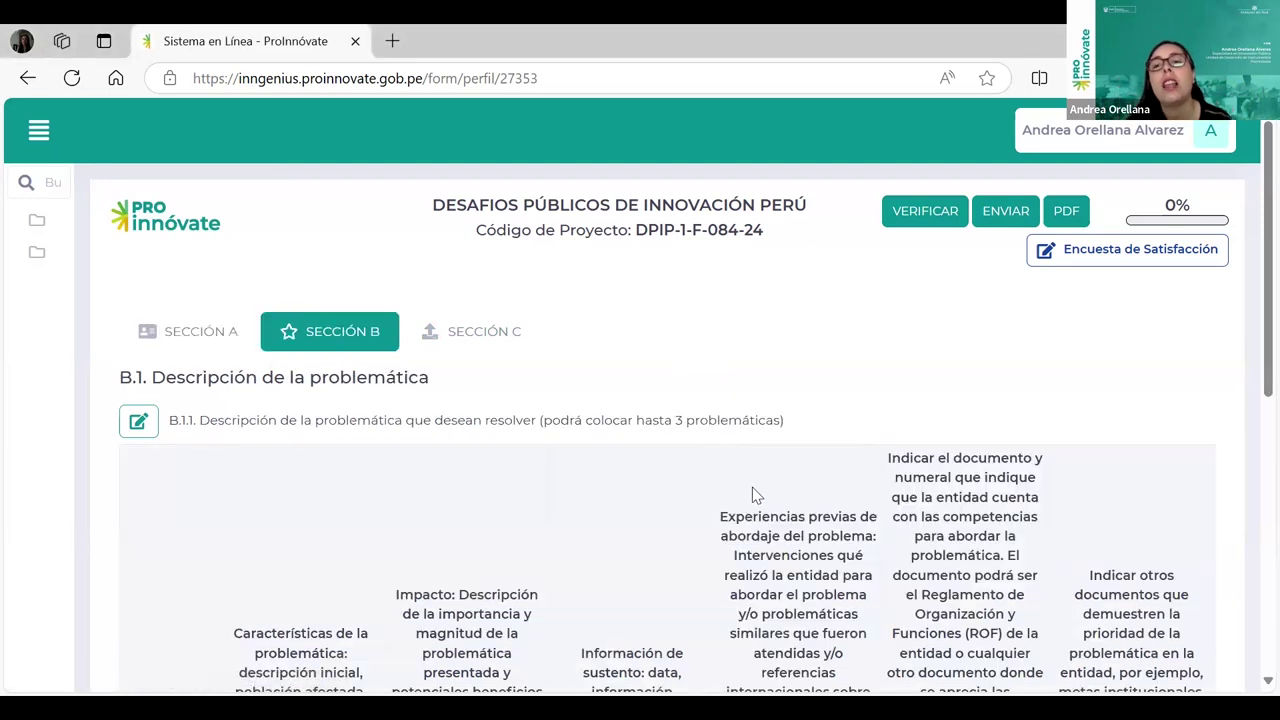
scroll(752, 487, down, 2)
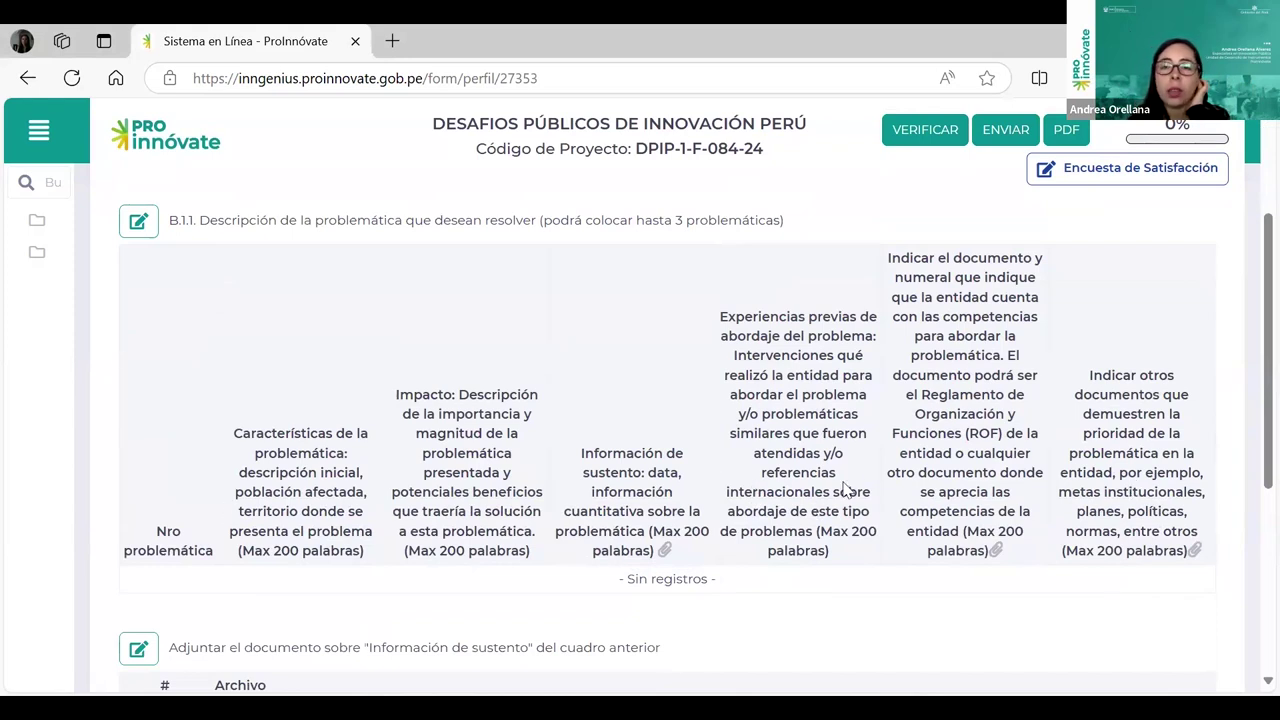
scroll(822, 475, down, 1)
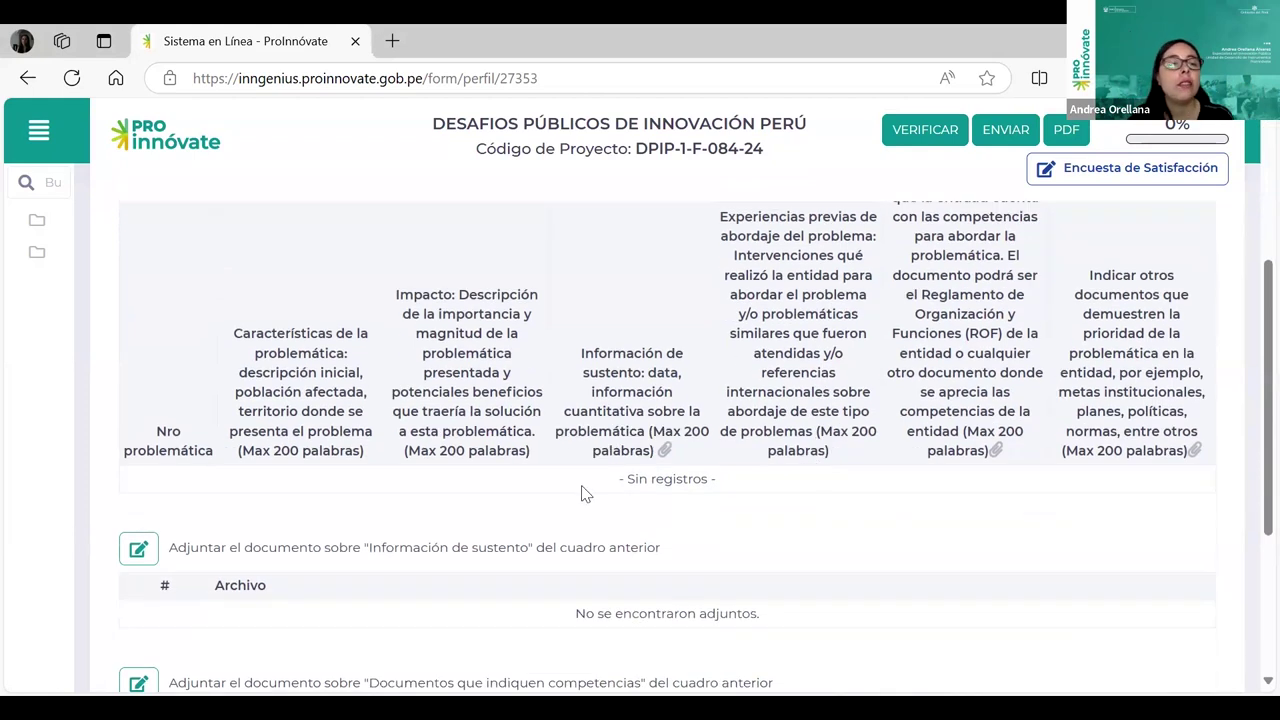
scroll(880, 491, up, 1)
scroll(880, 491, up, 1)
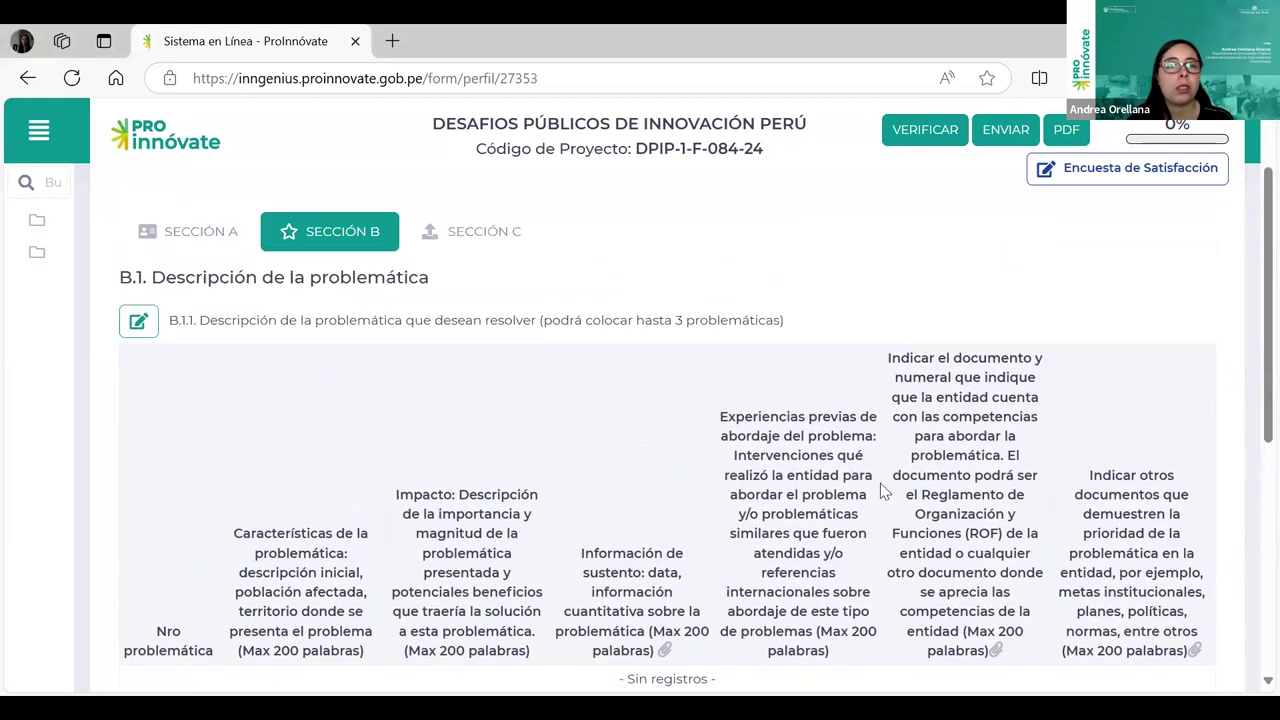
Step: In the B.1.1 editor, start a new problem entry and open the Nro problemática list
click(142, 326)
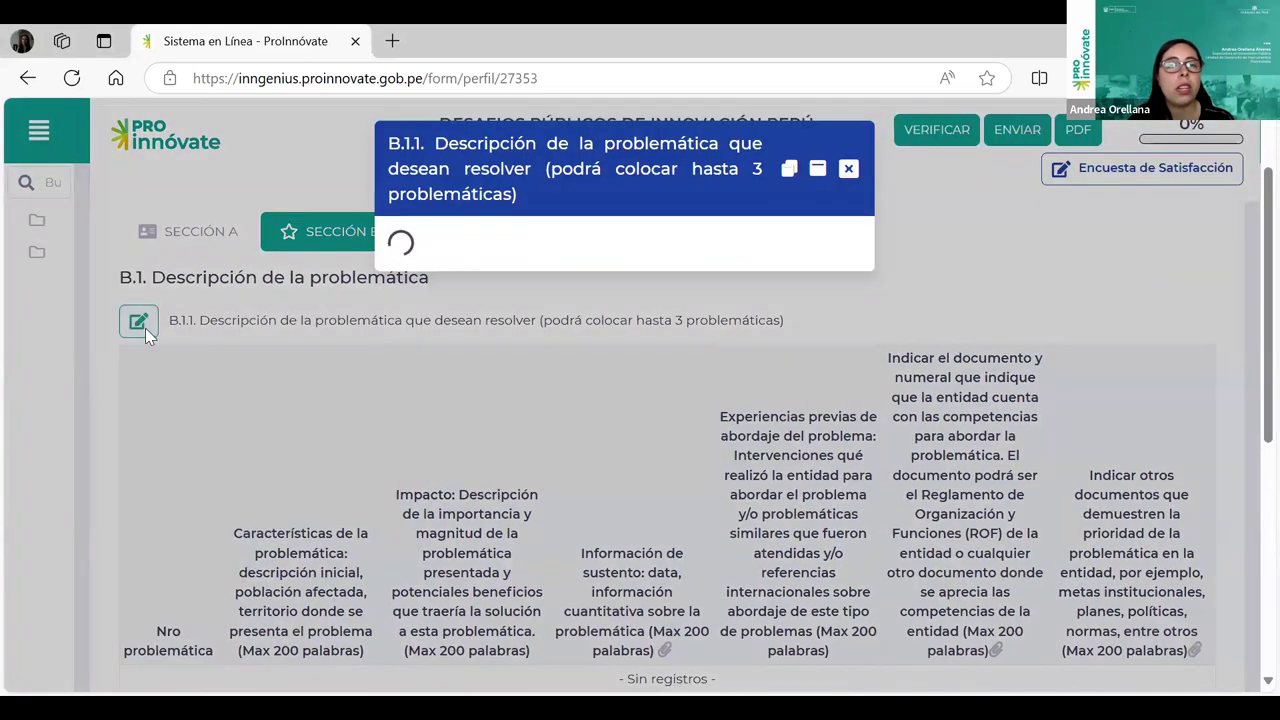
scroll(896, 475, down, 1)
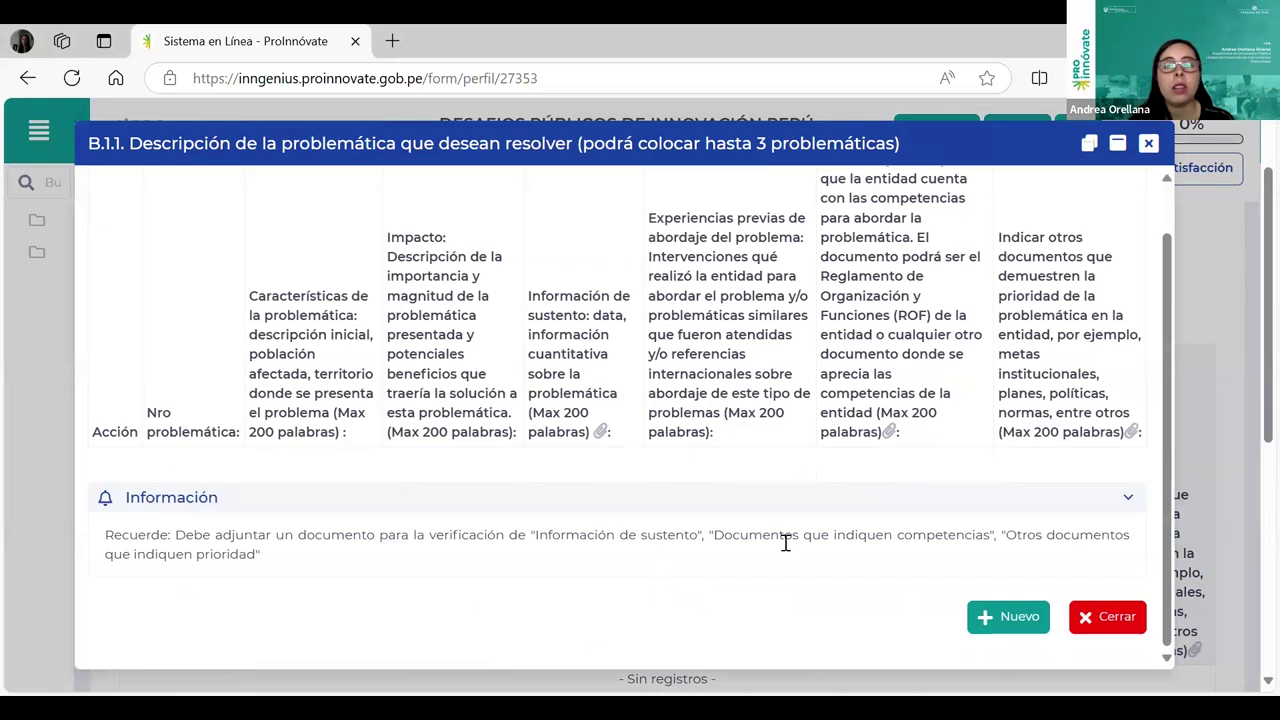
drag(228, 535, 704, 535)
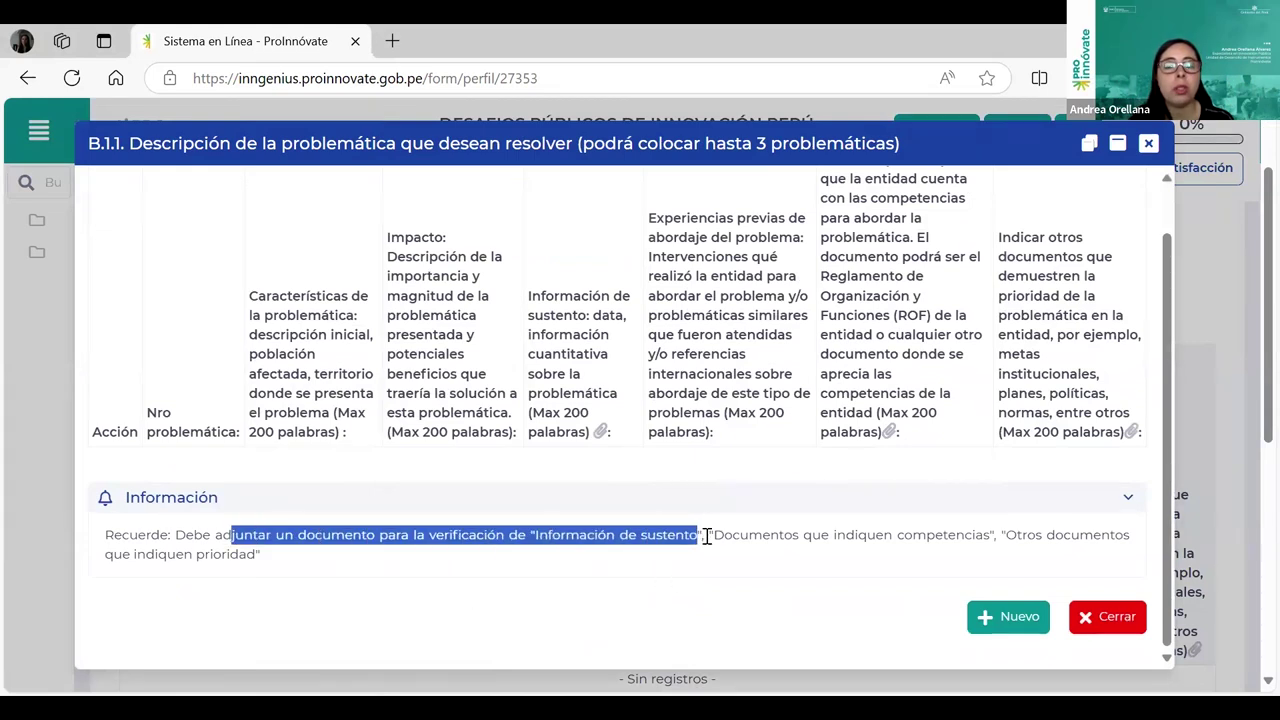
click(557, 622)
click(994, 626)
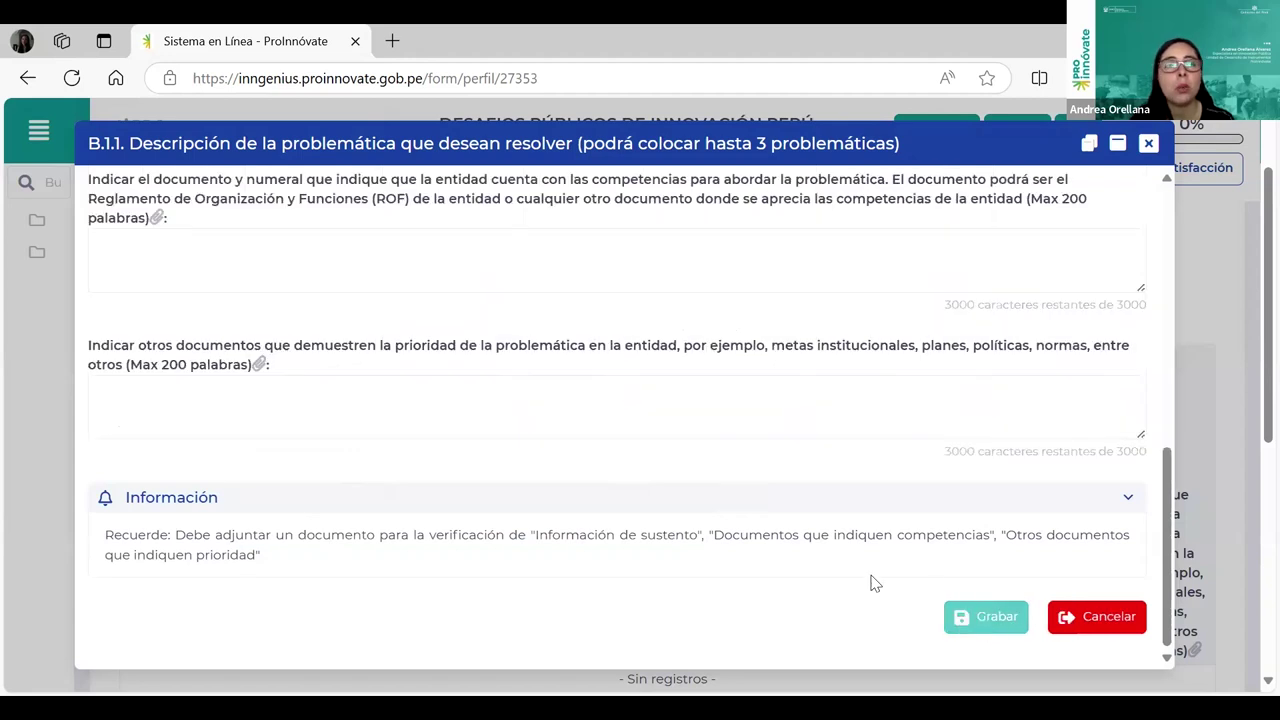
scroll(870, 580, up, 7)
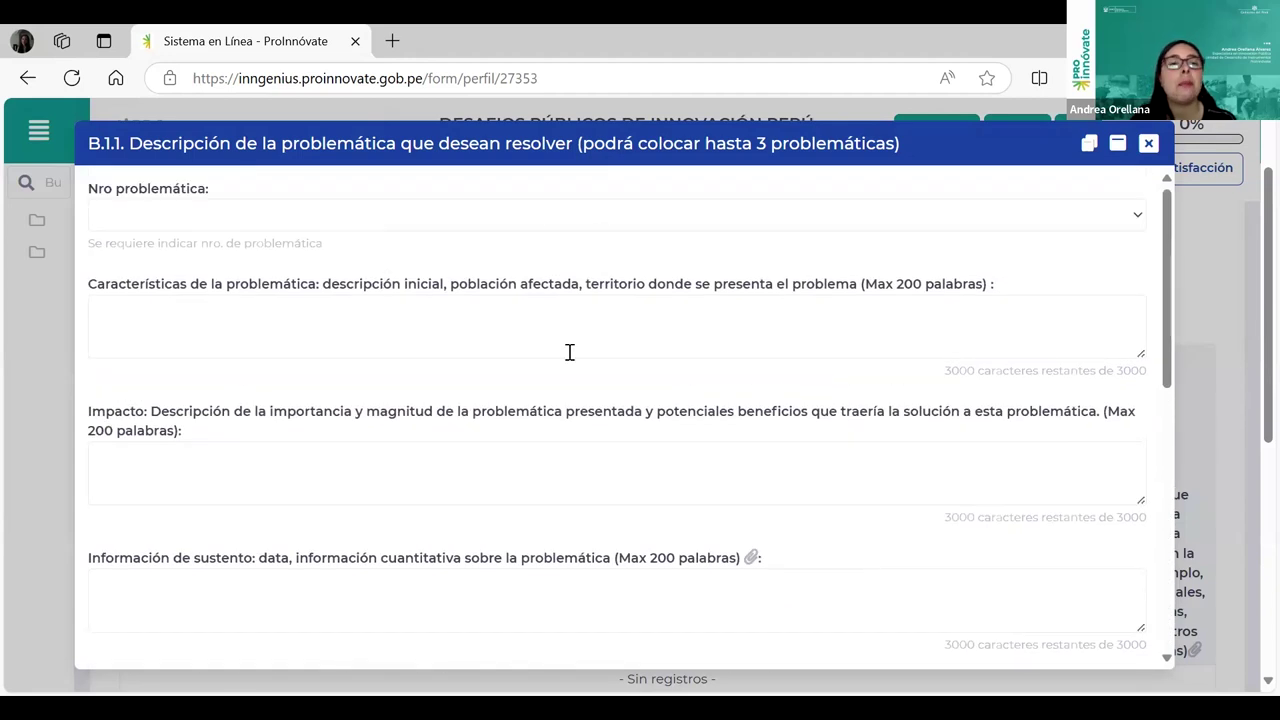
click(211, 220)
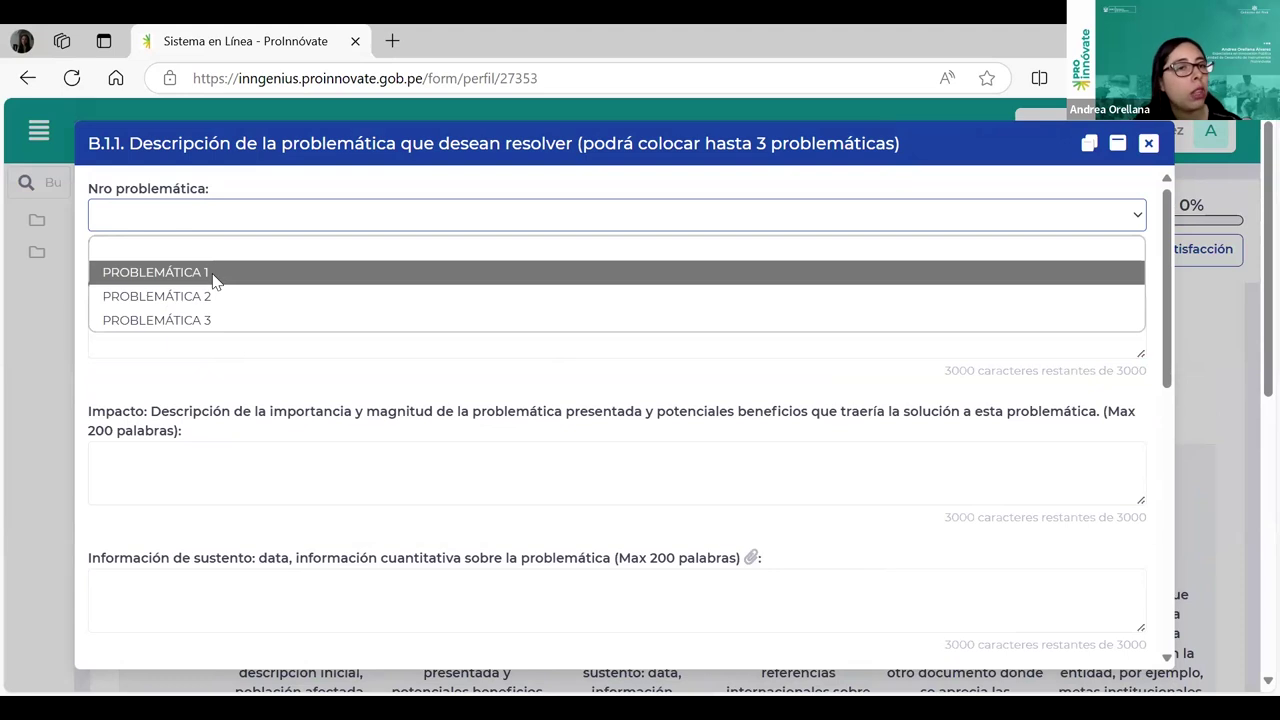
click(212, 275)
click(186, 328)
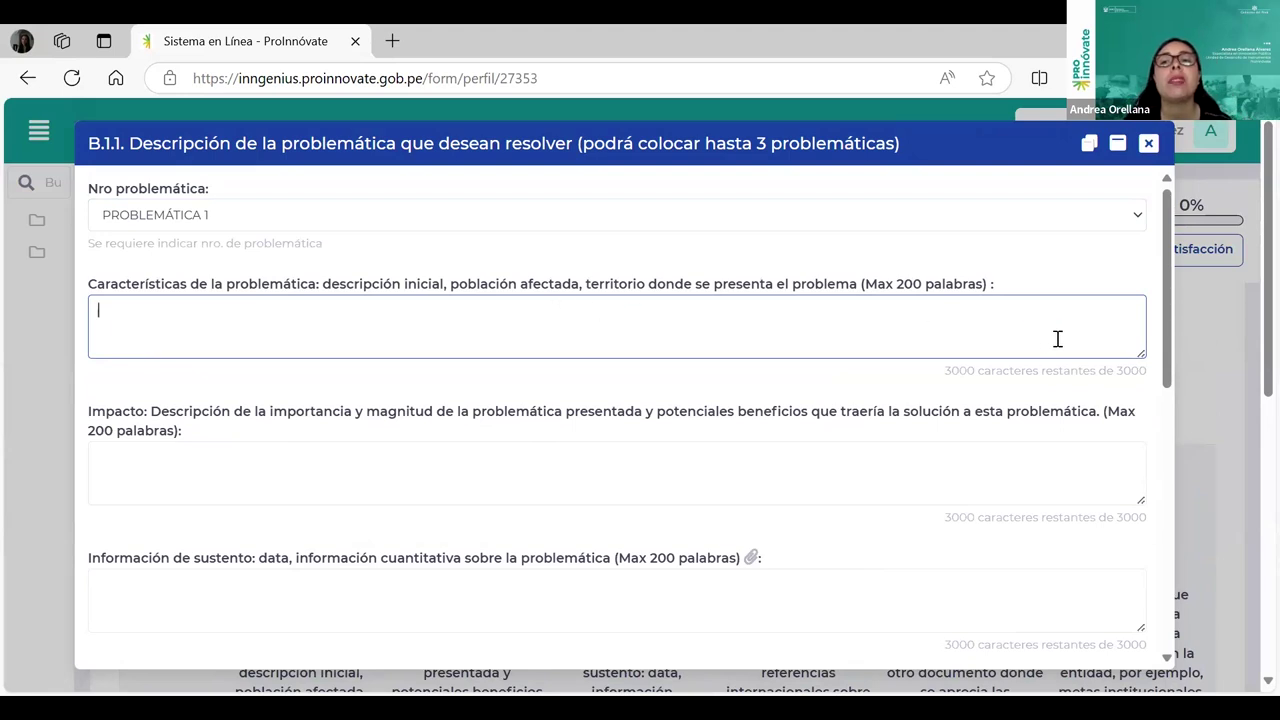
click(538, 480)
click(491, 589)
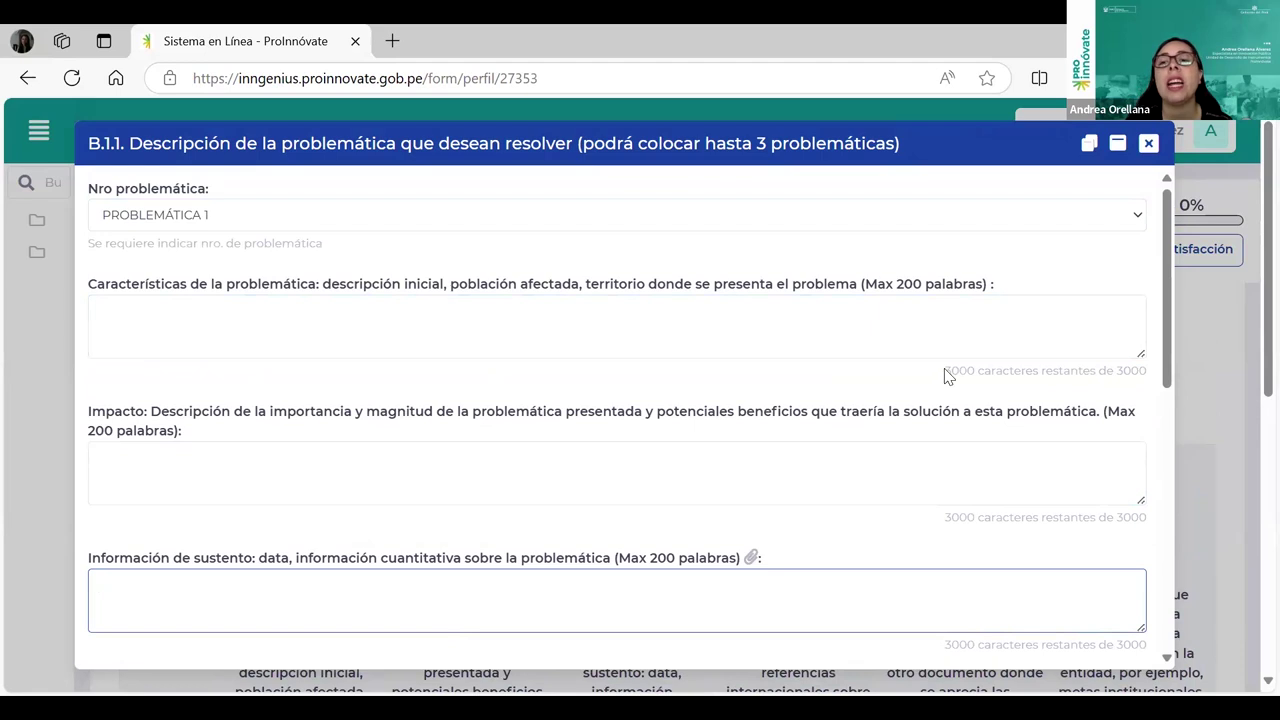
click(664, 339)
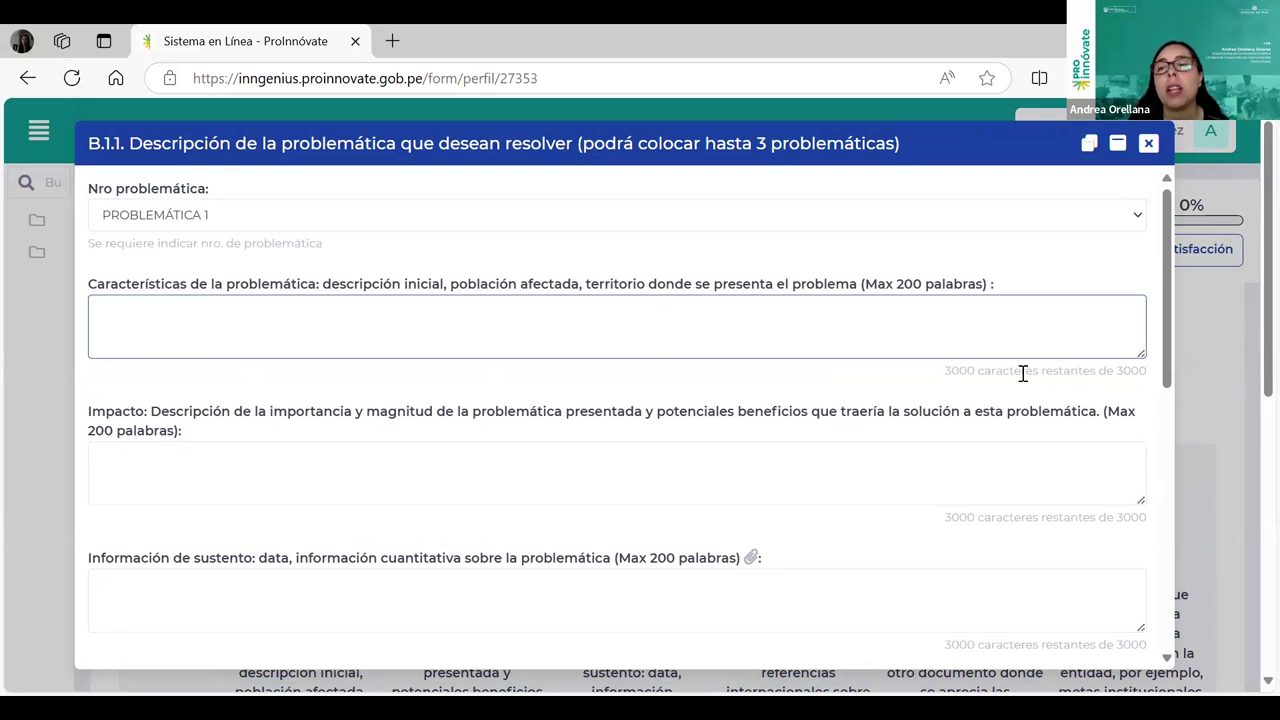
double_click(899, 284)
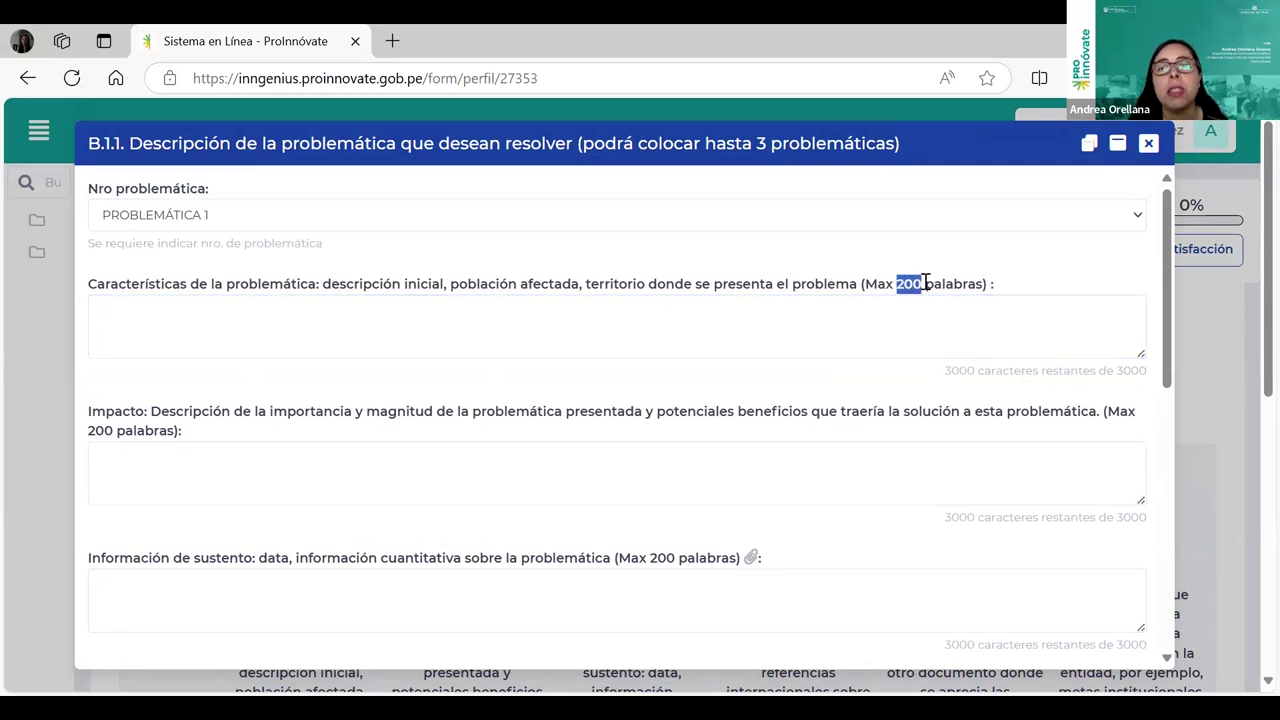
click(665, 354)
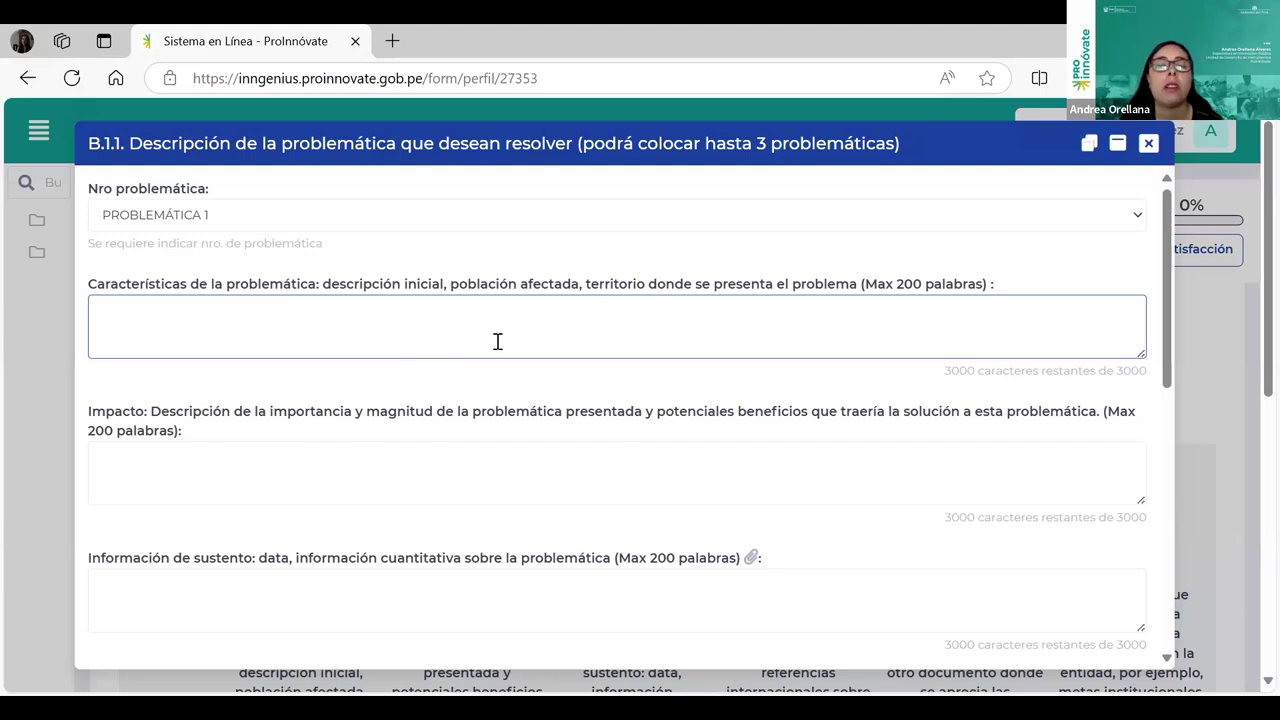
click(155, 462)
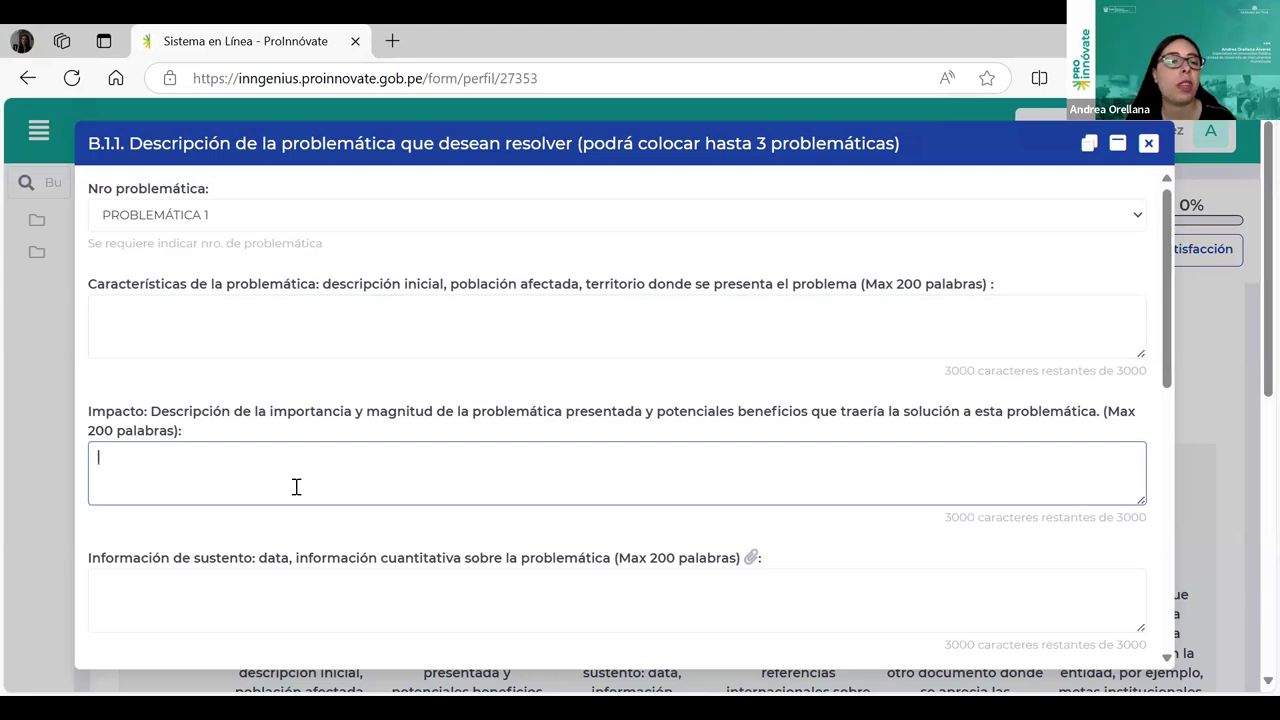
scroll(296, 487, down, 1)
click(249, 503)
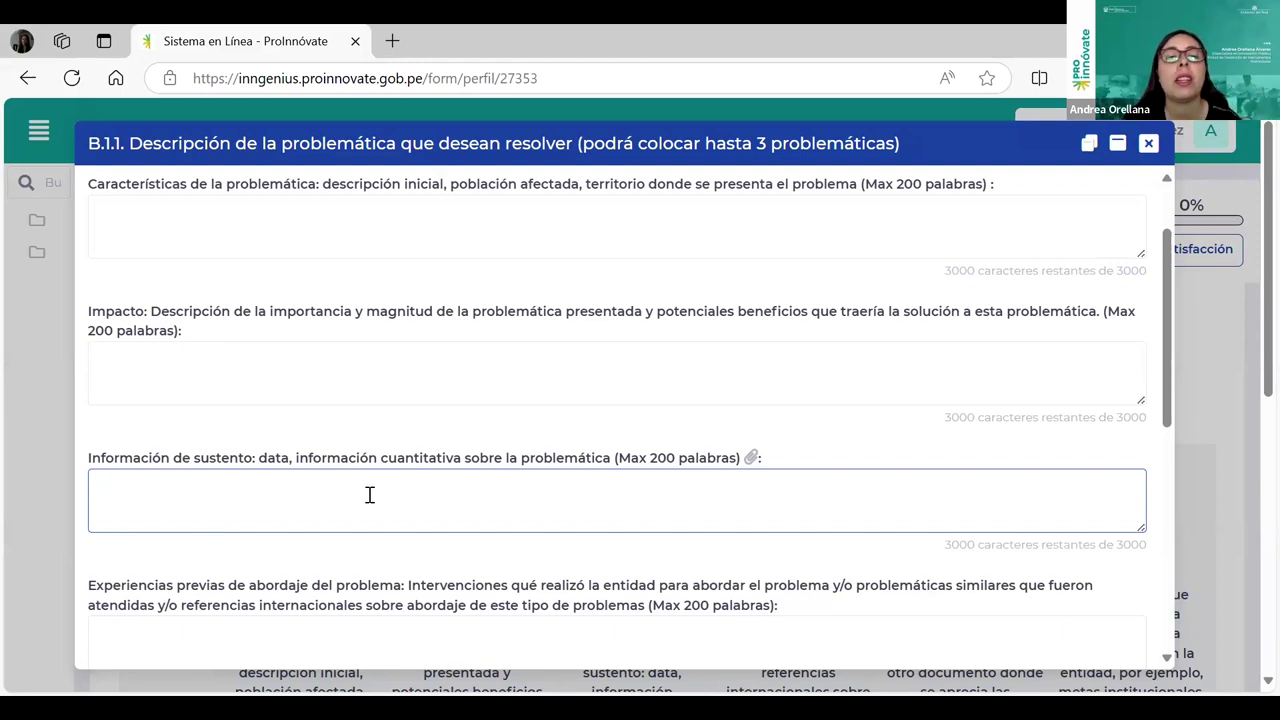
scroll(770, 460, down, 1)
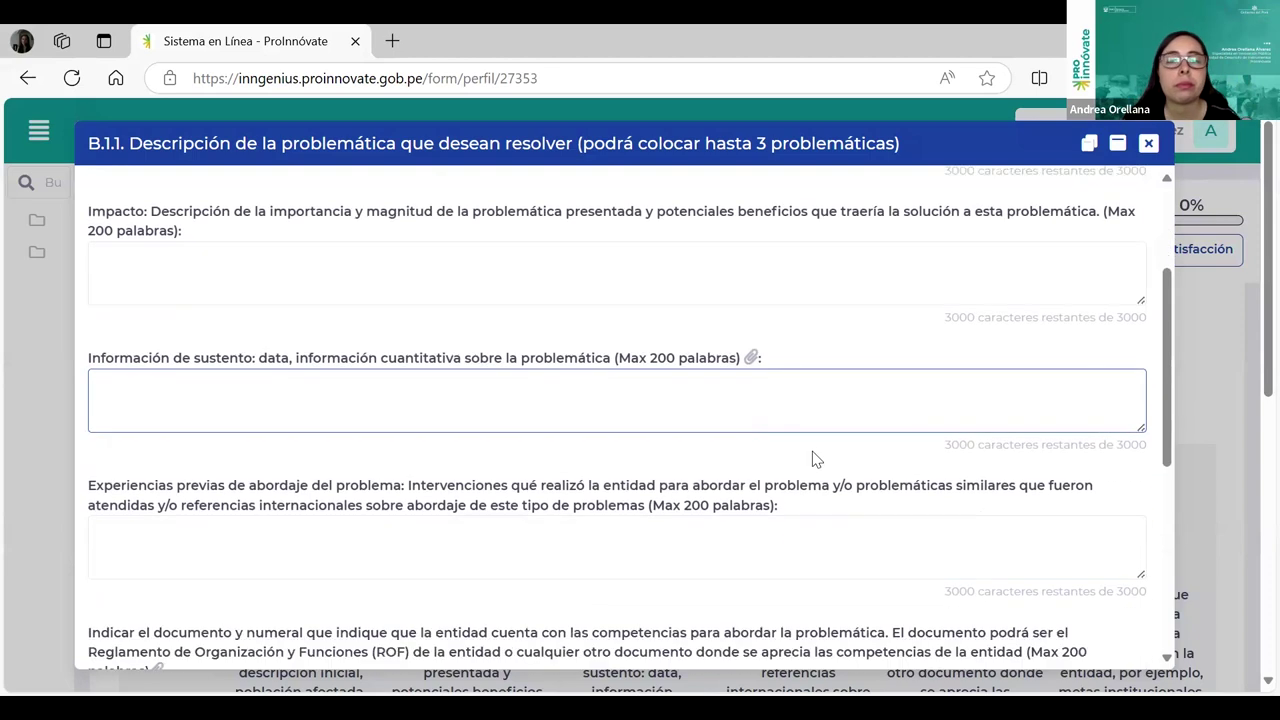
scroll(666, 443, down, 1)
click(188, 455)
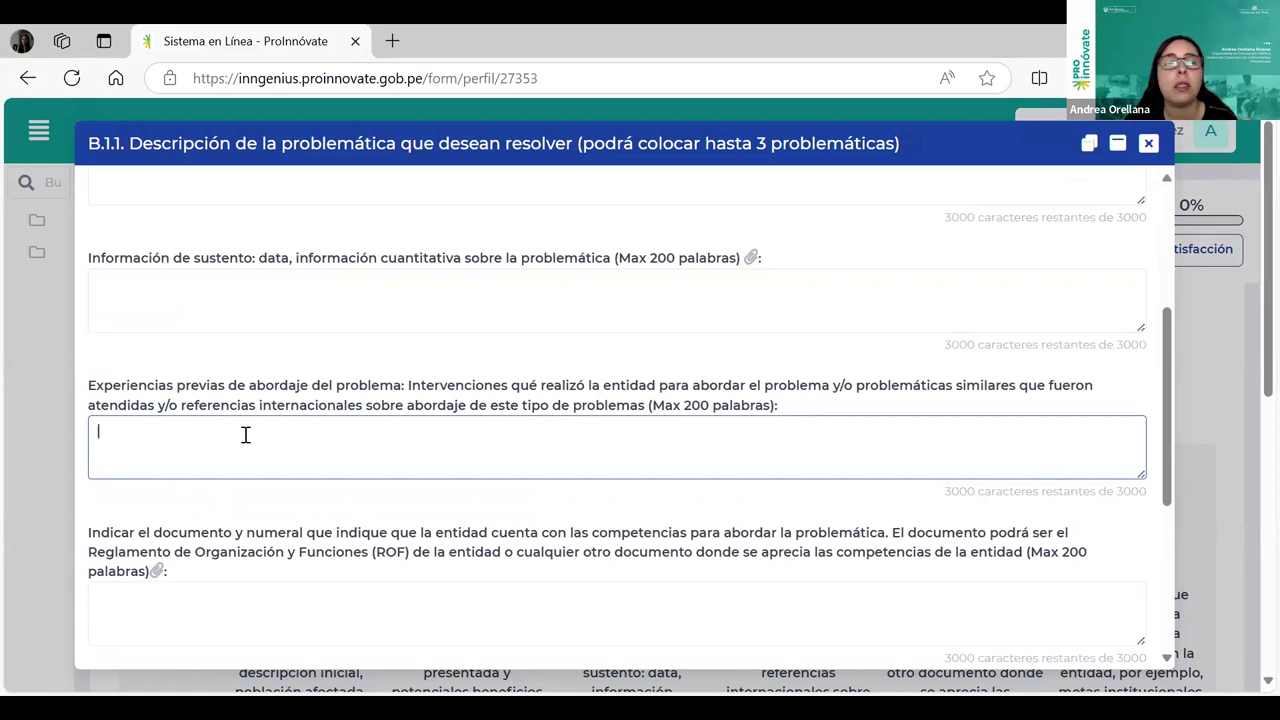
scroll(300, 470, down, 1)
click(331, 543)
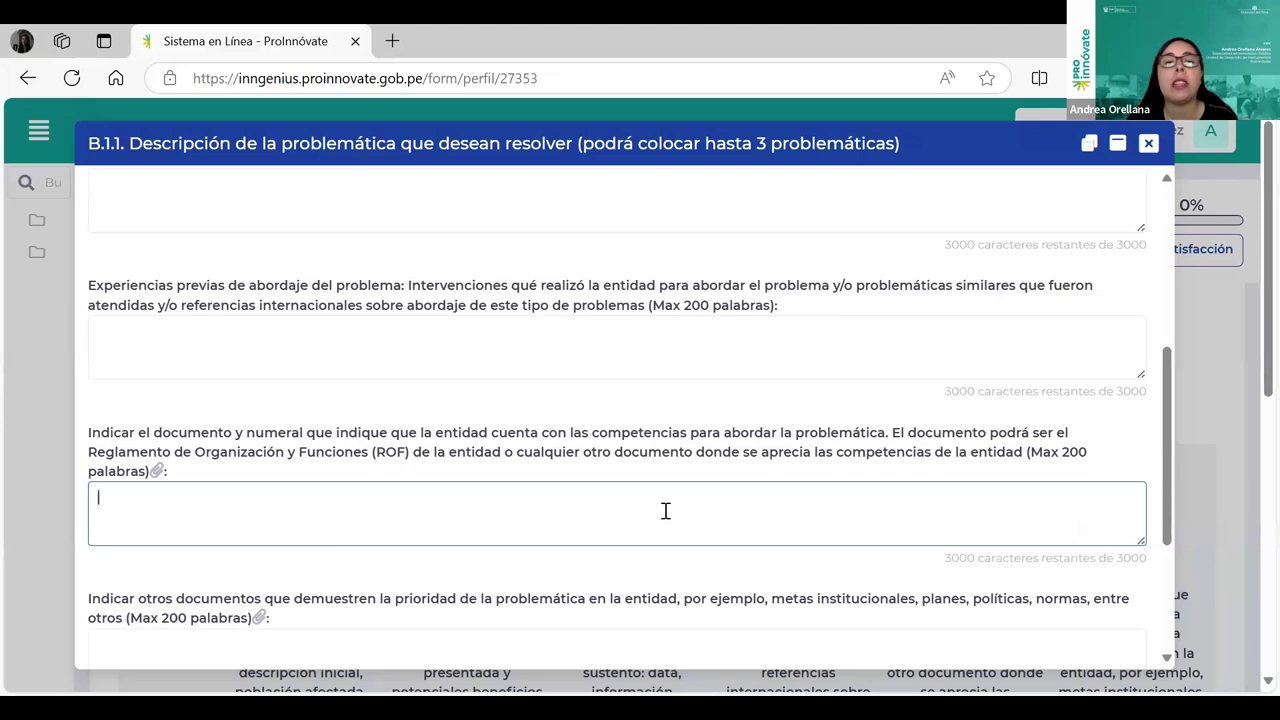
click(163, 469)
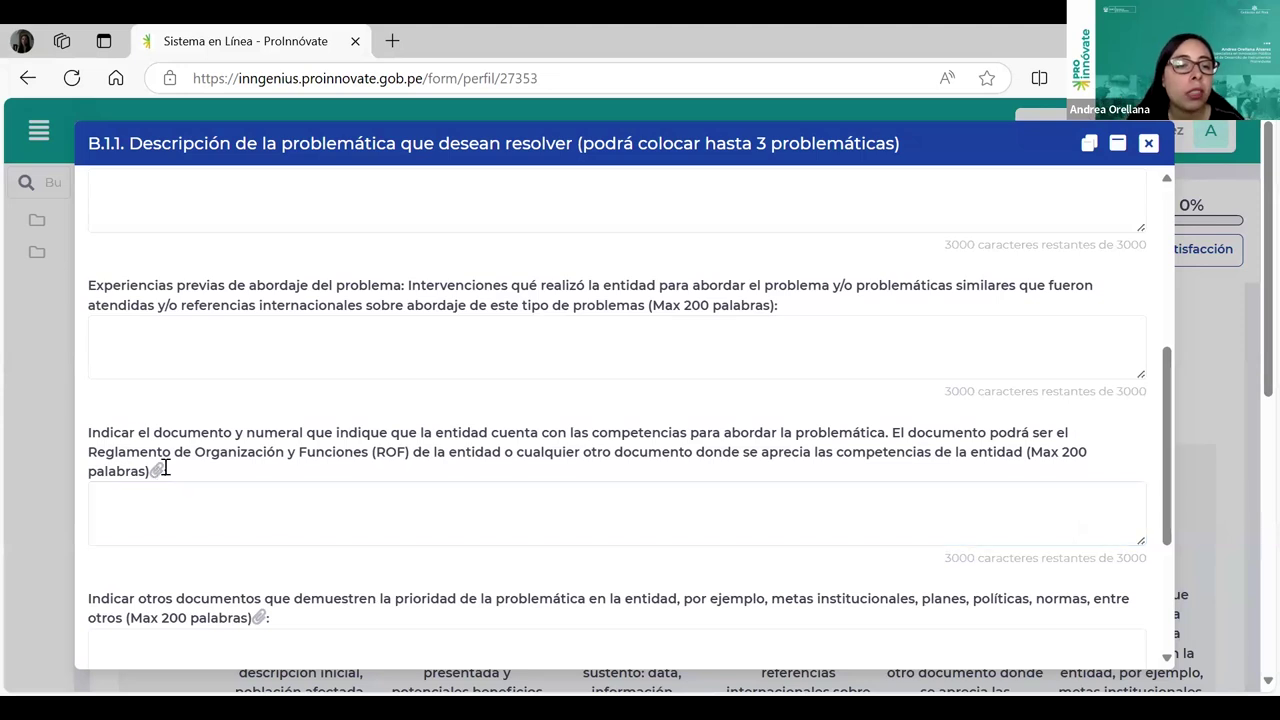
scroll(401, 497, down, 2)
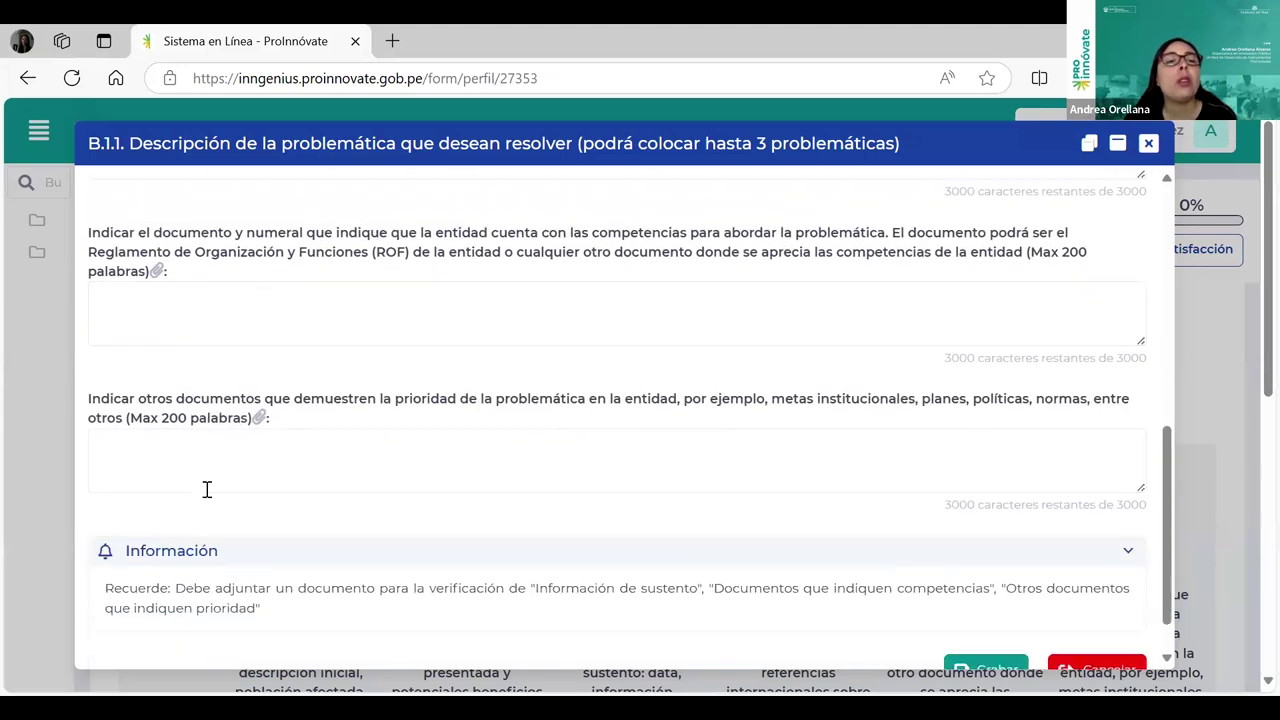
click(200, 473)
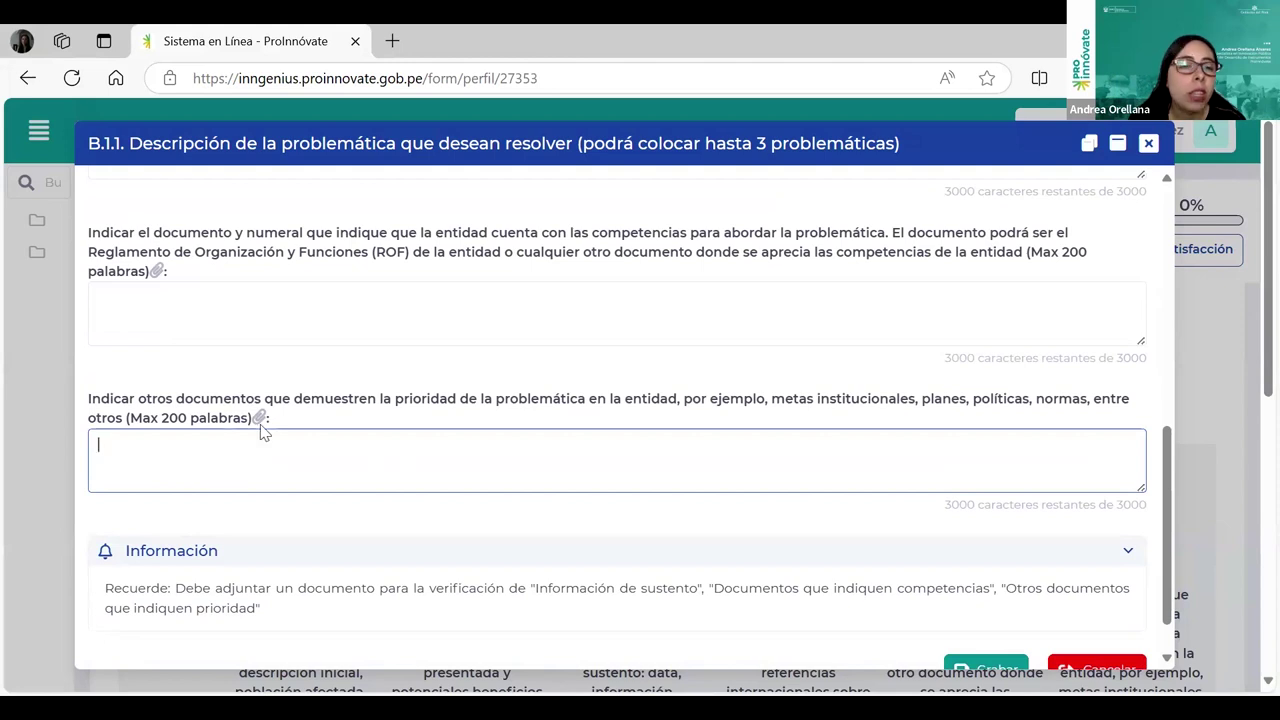
Step: Enter xx in the Características, Impacto and Información de sustento fields
scroll(690, 457, up, 4)
scroll(690, 457, up, 2)
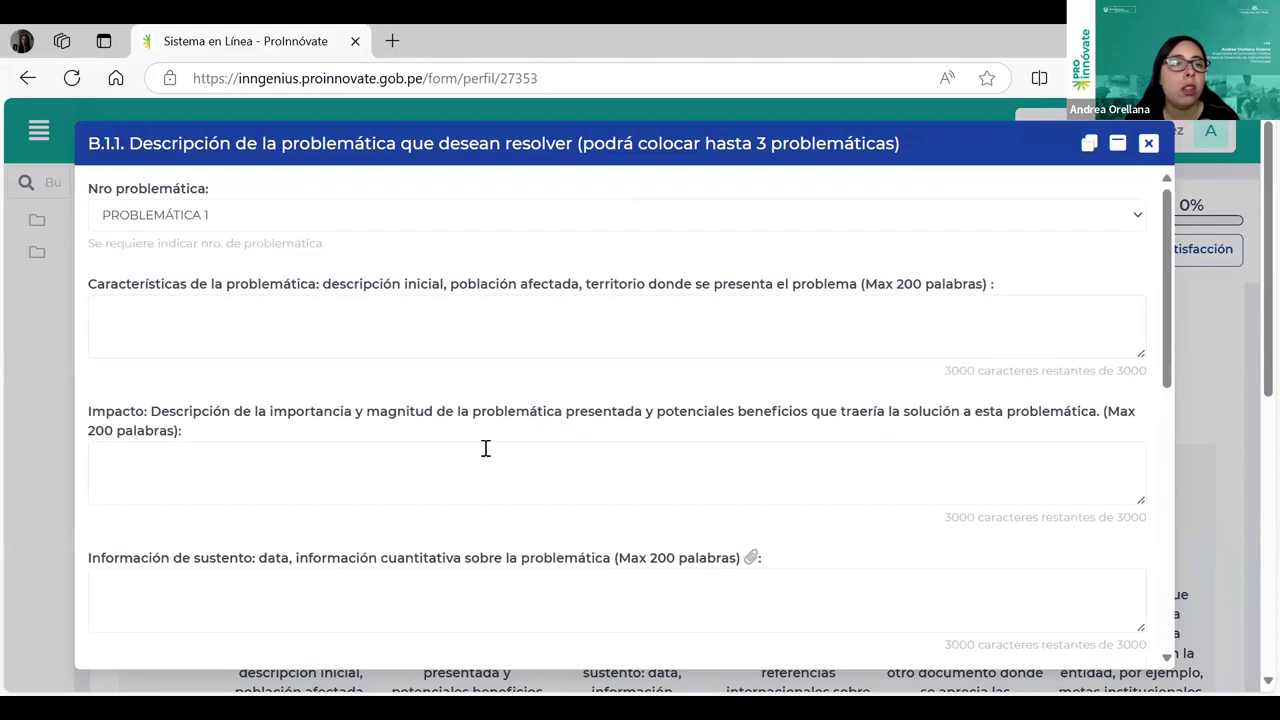
click(226, 326)
text(xx)
click(190, 475)
text(xx)
click(190, 593)
text(xx)
Step: Enter xx in the previous experiences, competencias and otros documentos fields, then save PROBLEMÁTICA 1
scroll(179, 535, down, 2)
click(179, 535)
text(xx)
scroll(175, 500, down, 3)
click(160, 402)
text(xx)
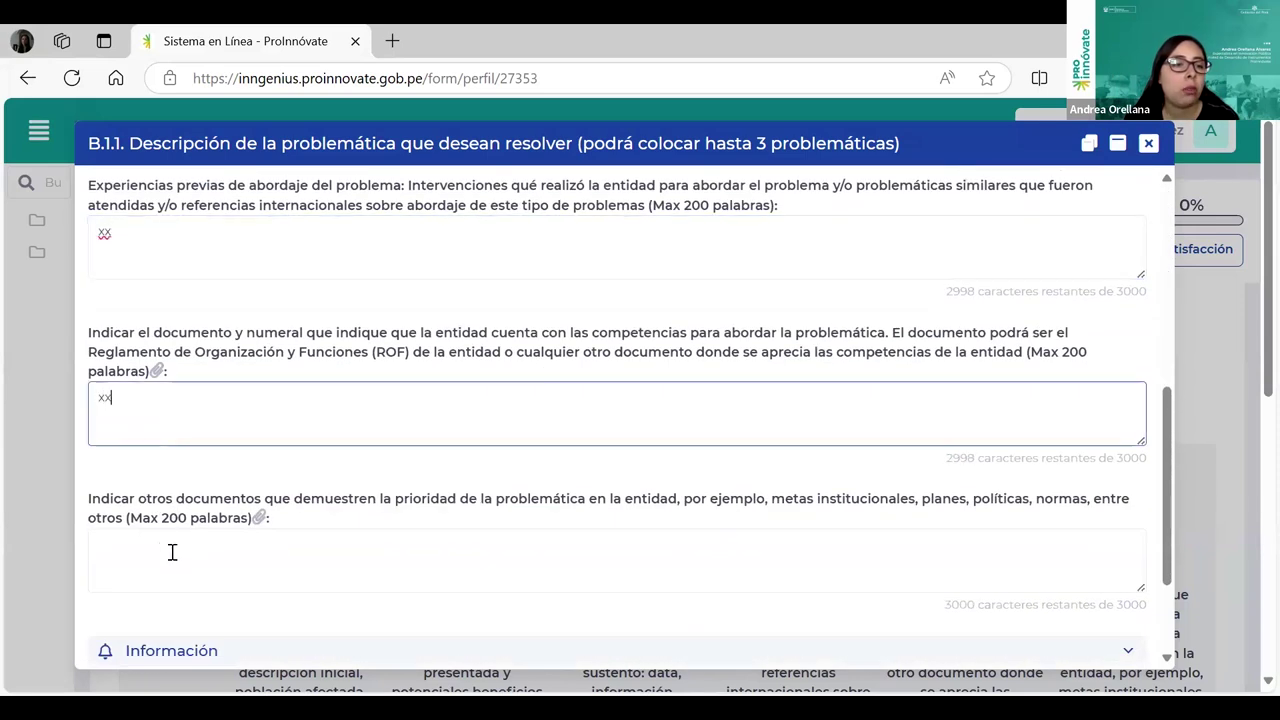
scroll(171, 551, down, 2)
click(197, 417)
text(xx)
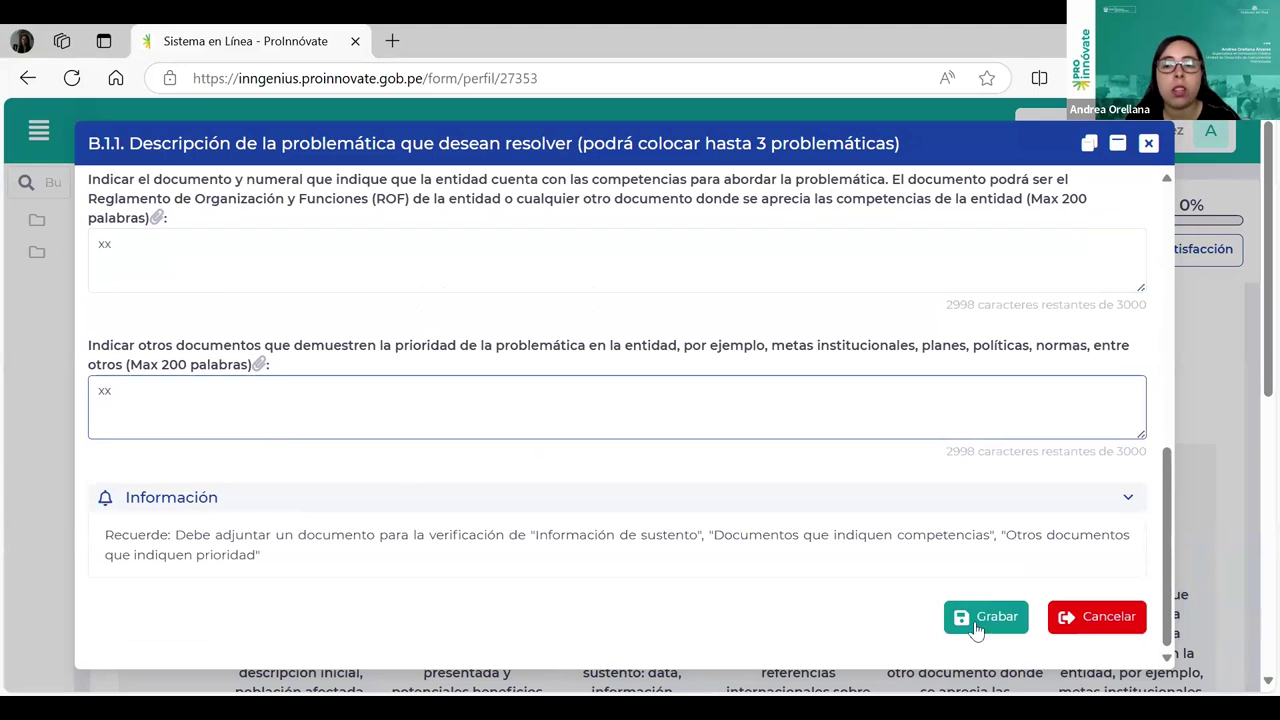
click(974, 622)
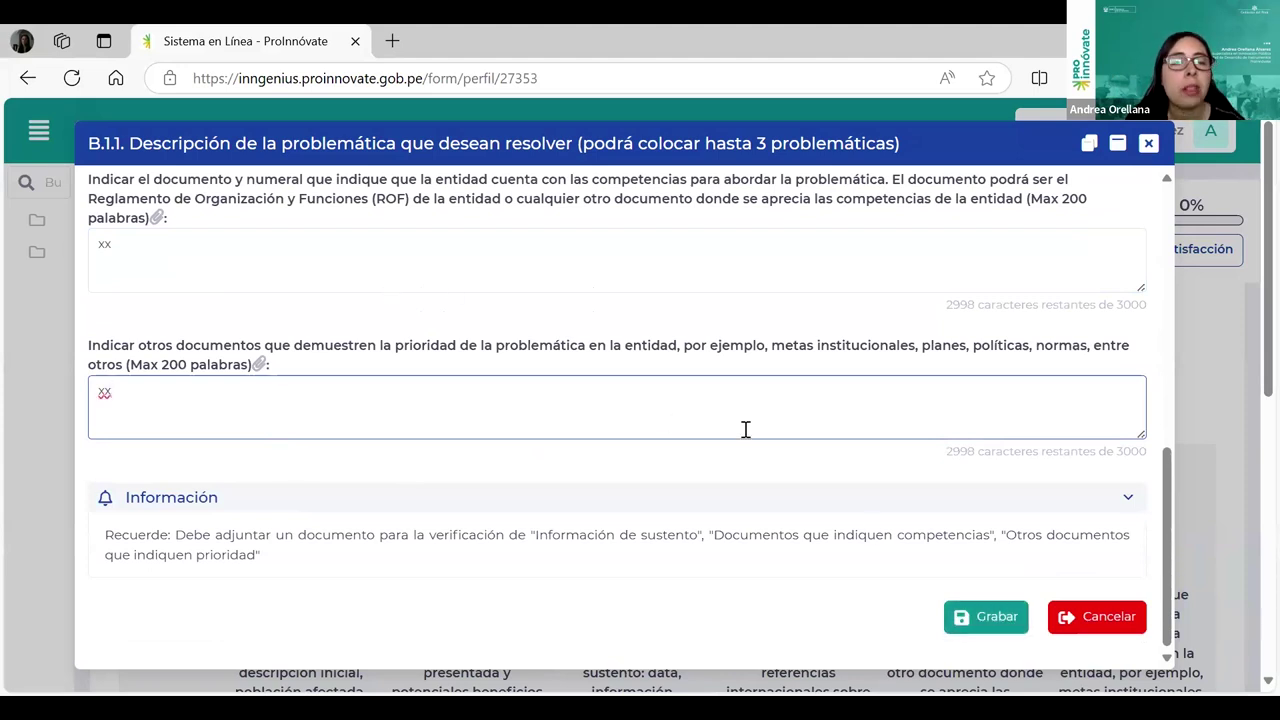
click(982, 619)
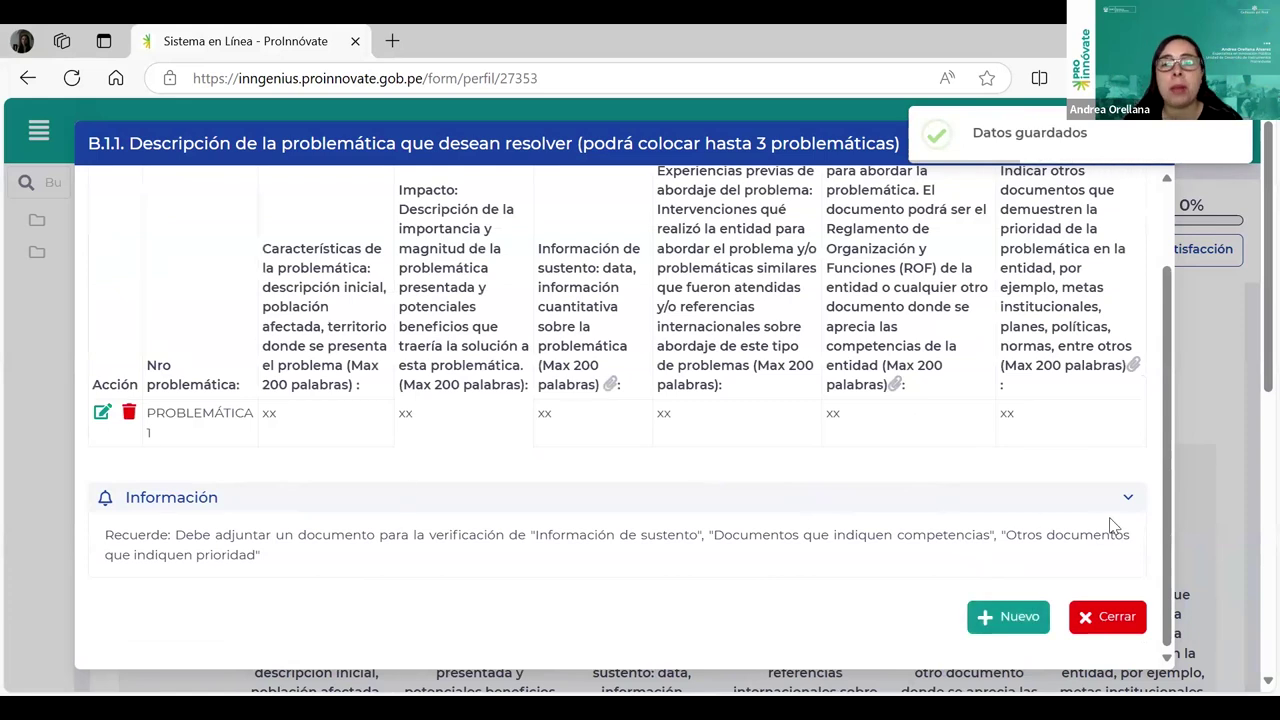
scroll(1108, 530, up, 1)
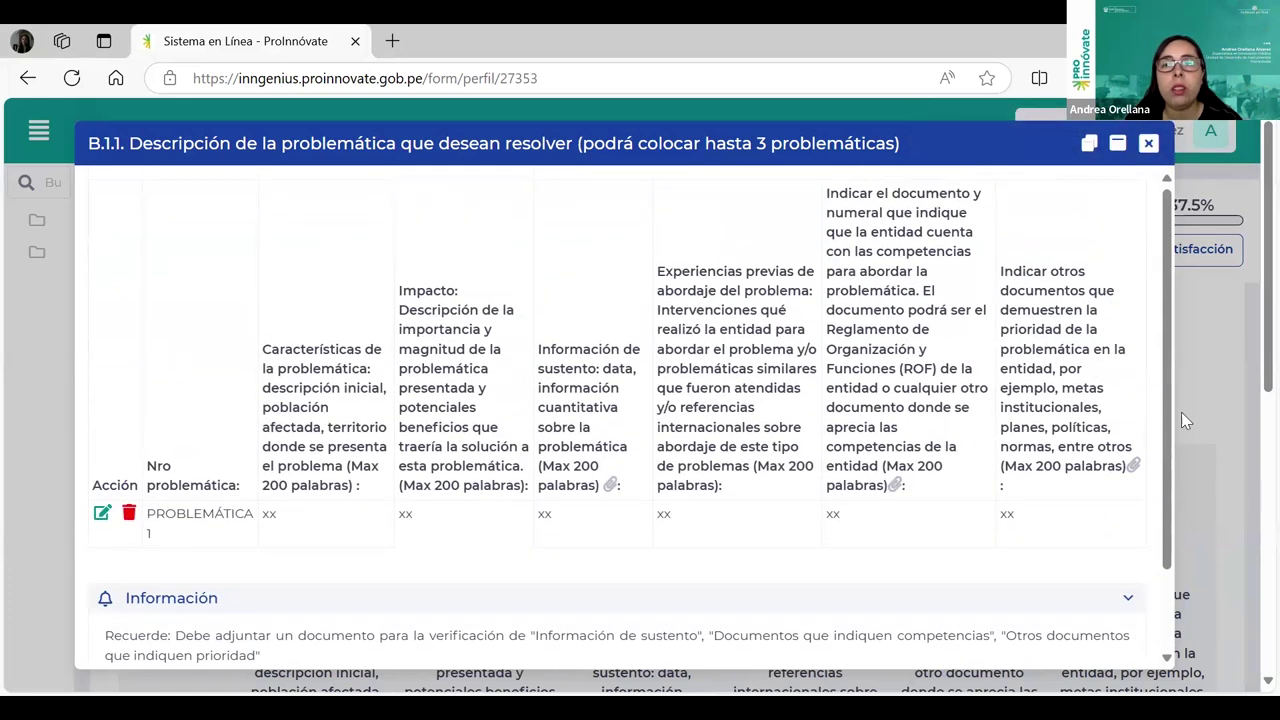
Step: Close the problem form and open the Información de sustento attachment window, cancelling the file browse
click(1148, 144)
scroll(551, 509, down, 3)
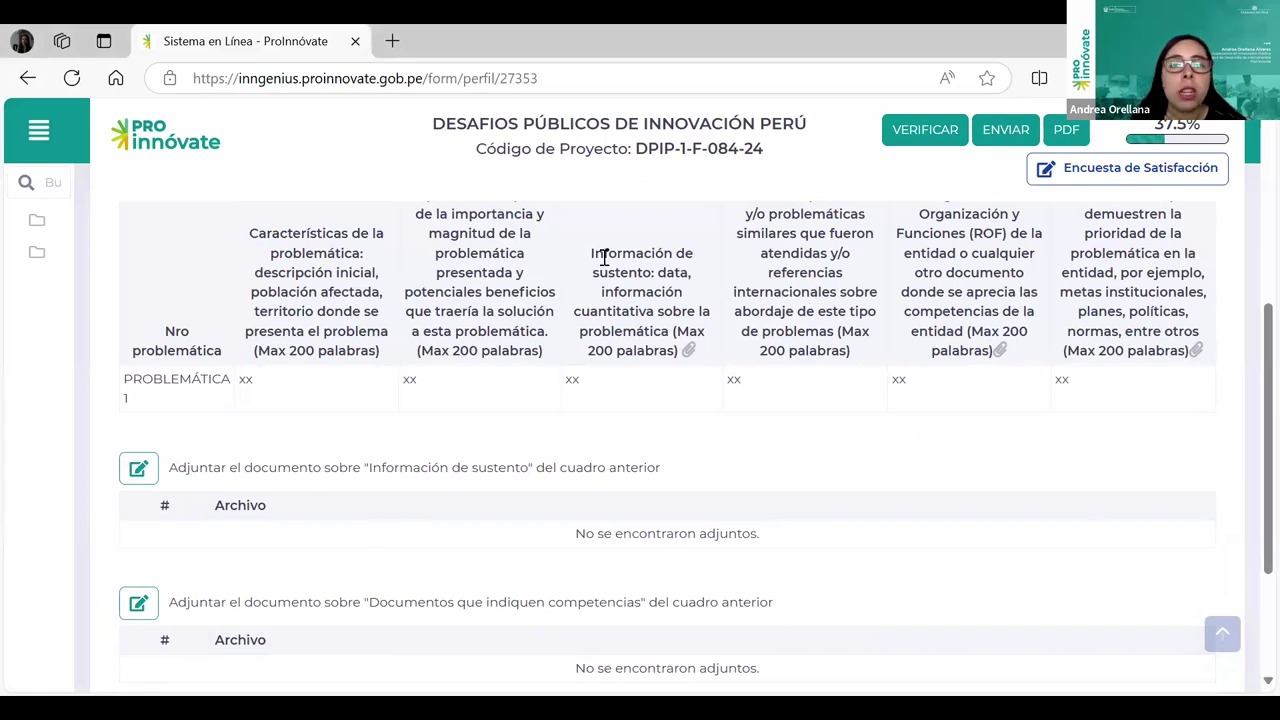
mouse_move(193, 481)
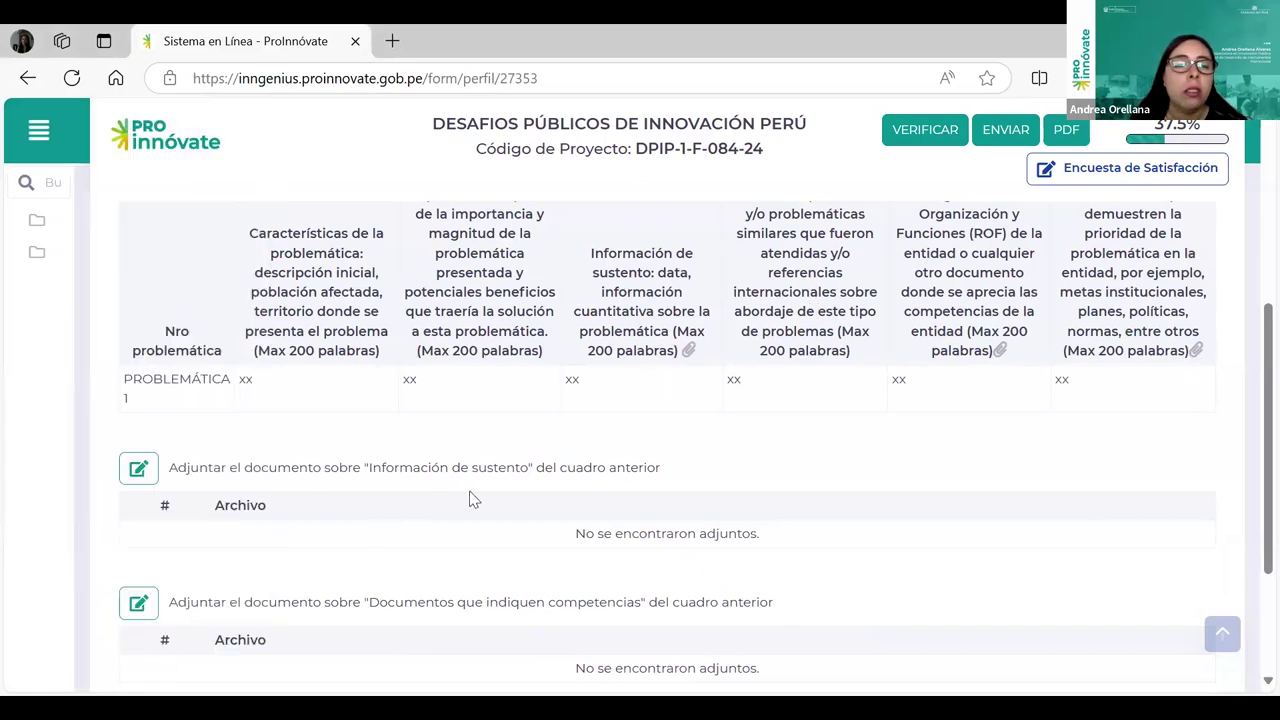
click(137, 467)
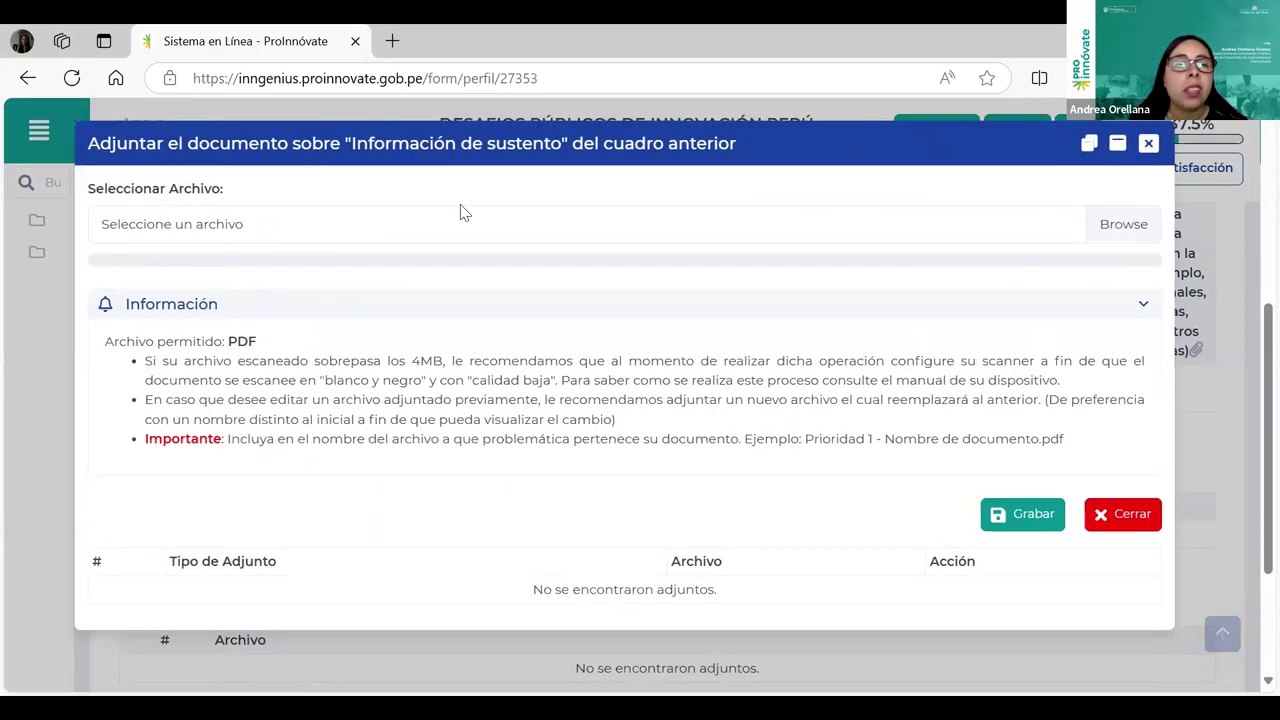
click(352, 236)
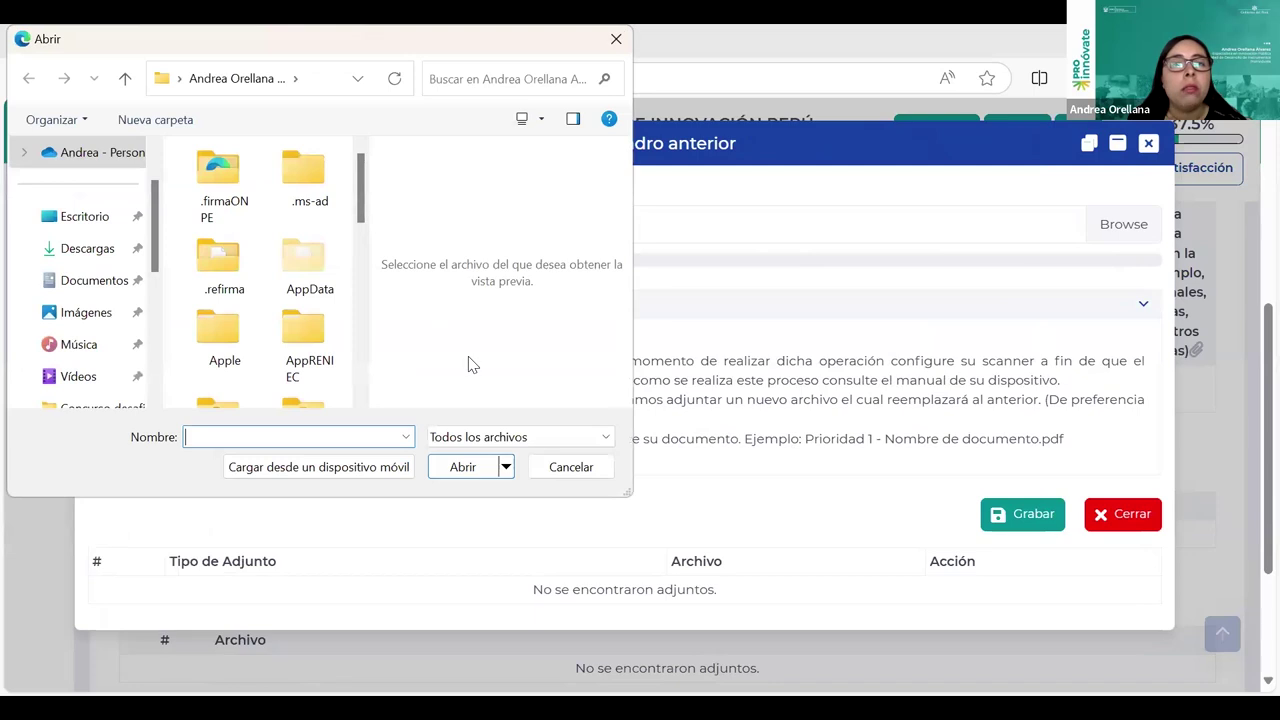
click(616, 38)
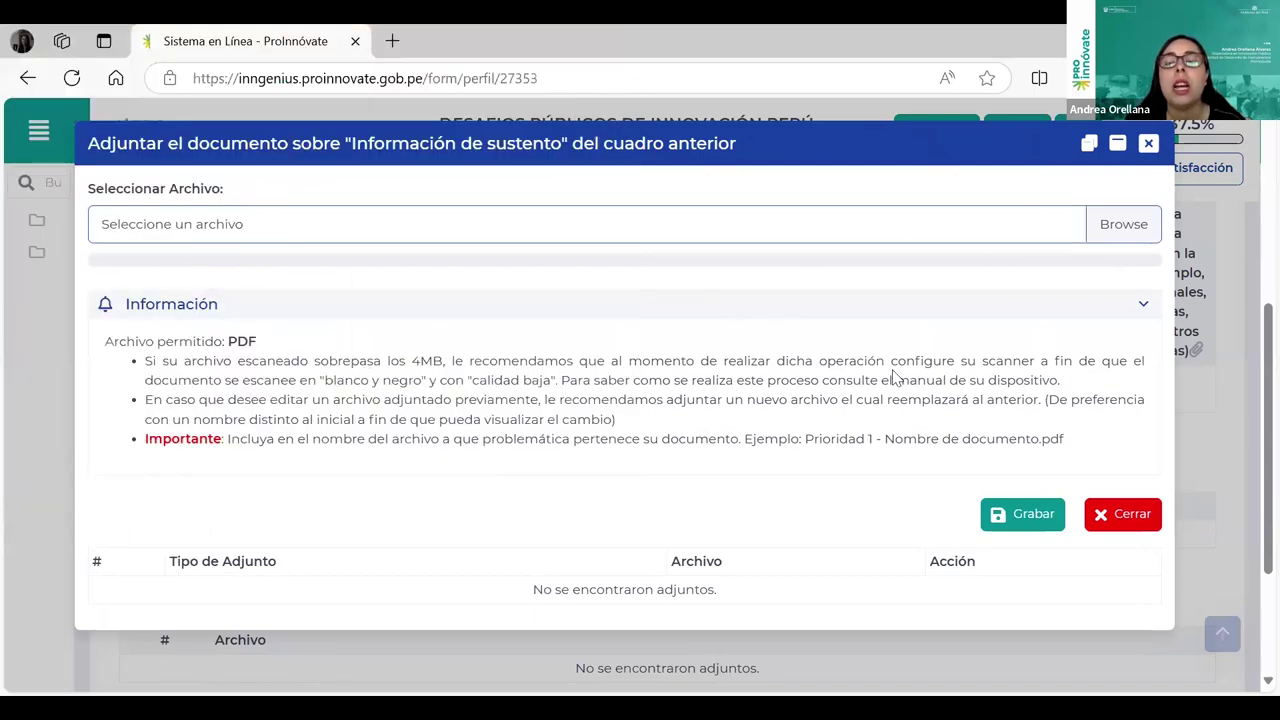
Step: Highlight the attachment rules: PDF only, 4MB limit, and the 'Prioridad 1' file-naming example
scroll(903, 367, down, 1)
scroll(323, 384, up, 1)
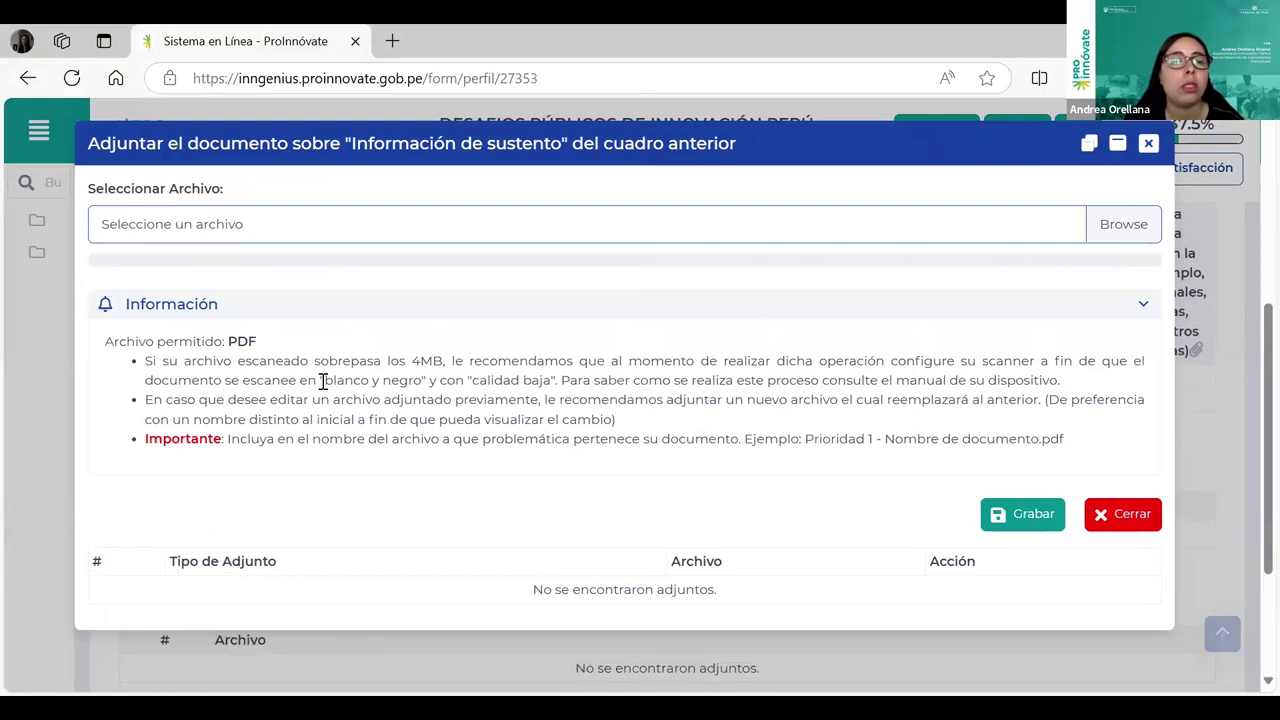
double_click(233, 343)
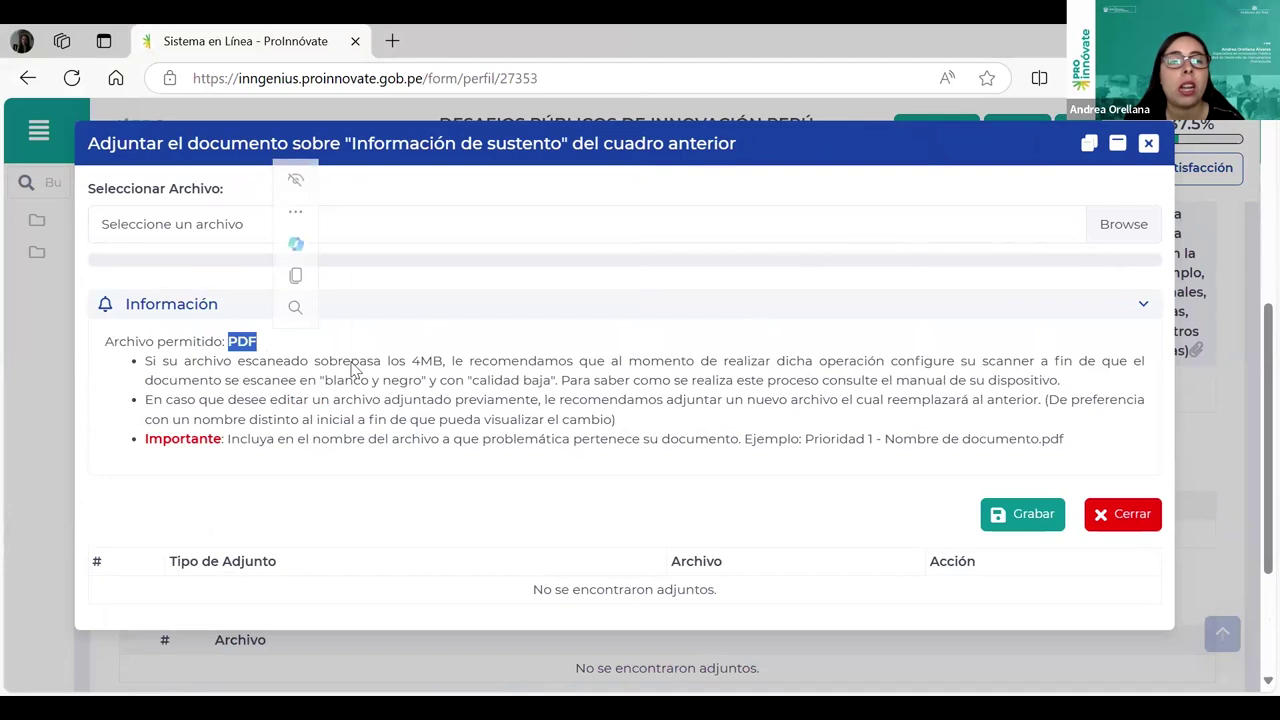
drag(411, 361, 448, 358)
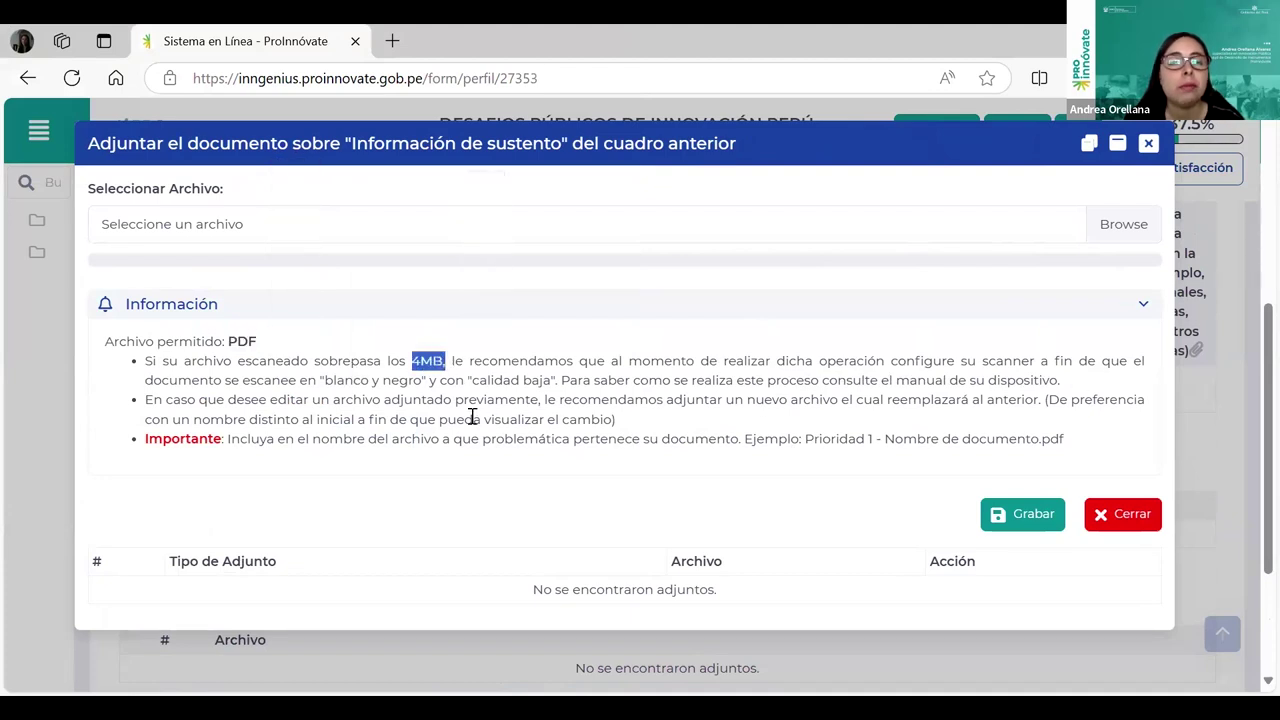
click(568, 404)
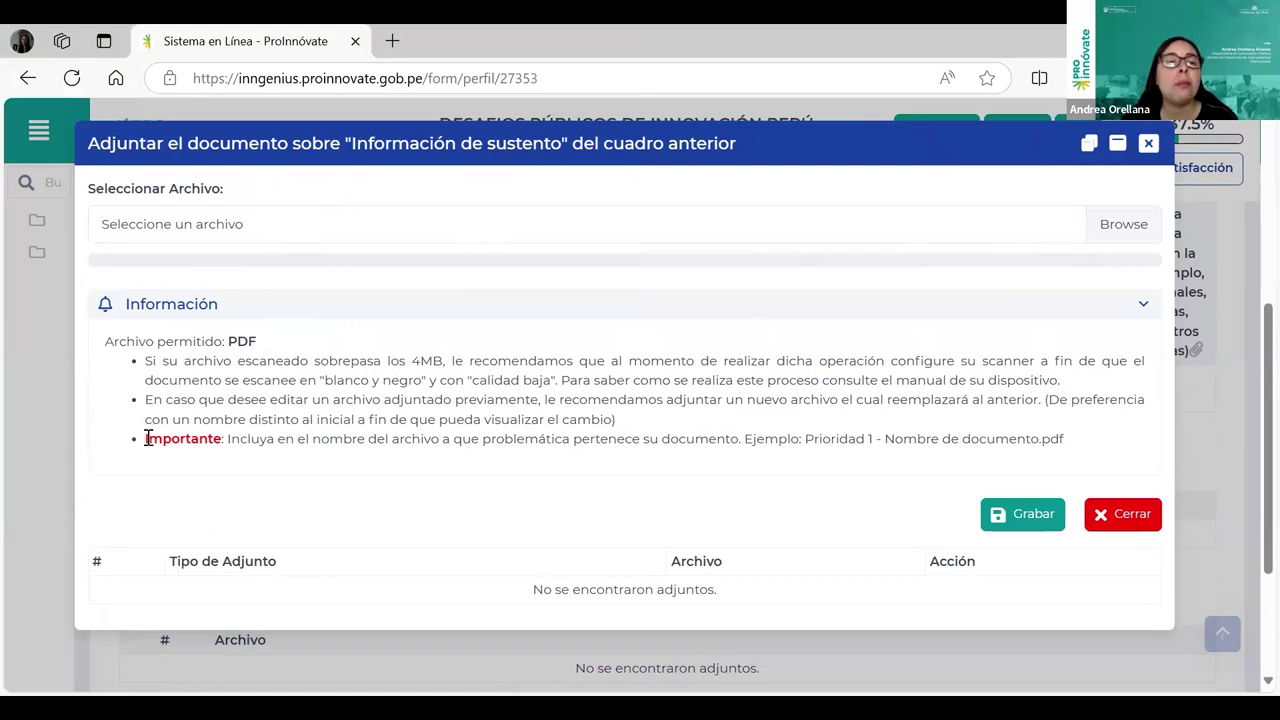
drag(226, 438, 740, 452)
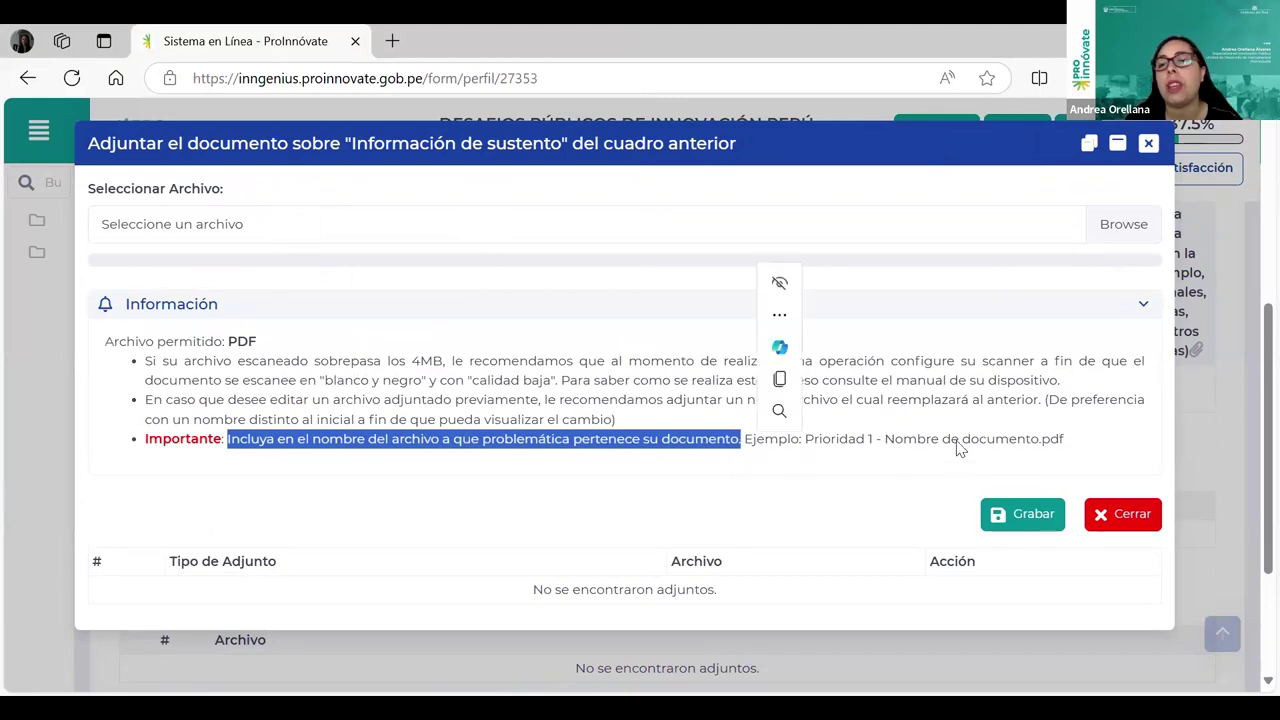
click(810, 435)
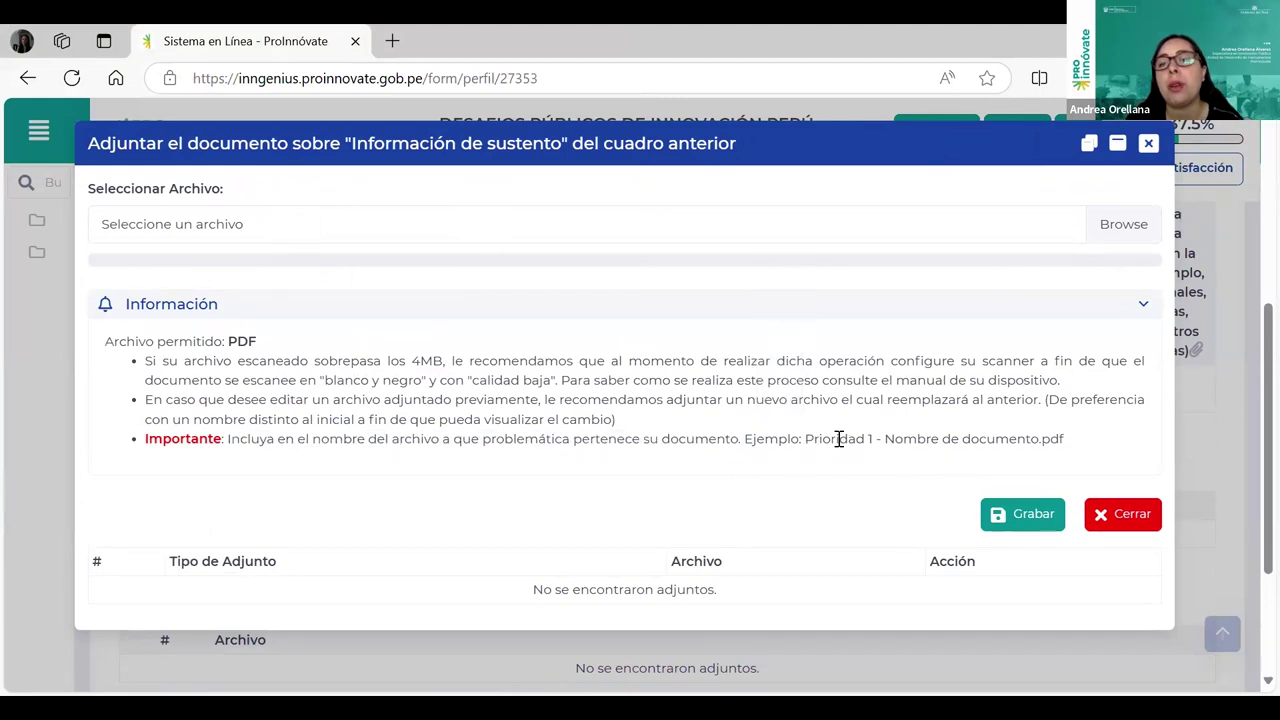
double_click(839, 441)
drag(876, 438, 878, 440)
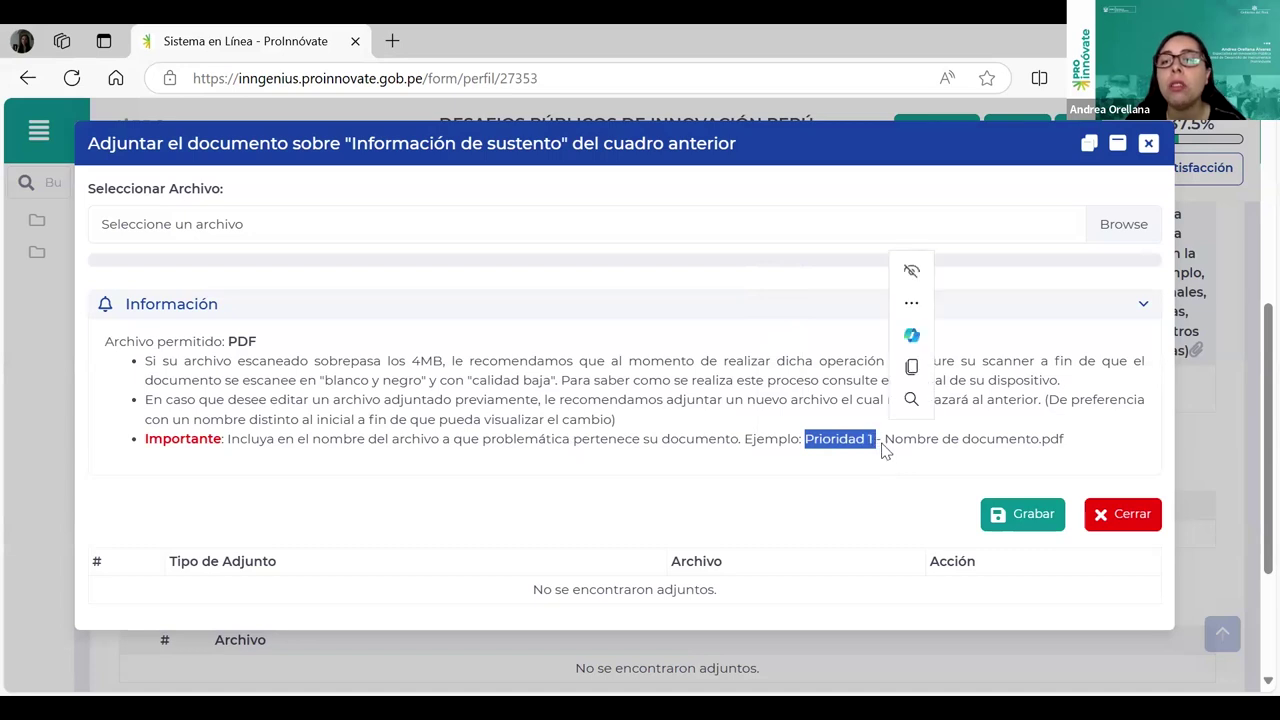
click(890, 445)
shift+click(1097, 450)
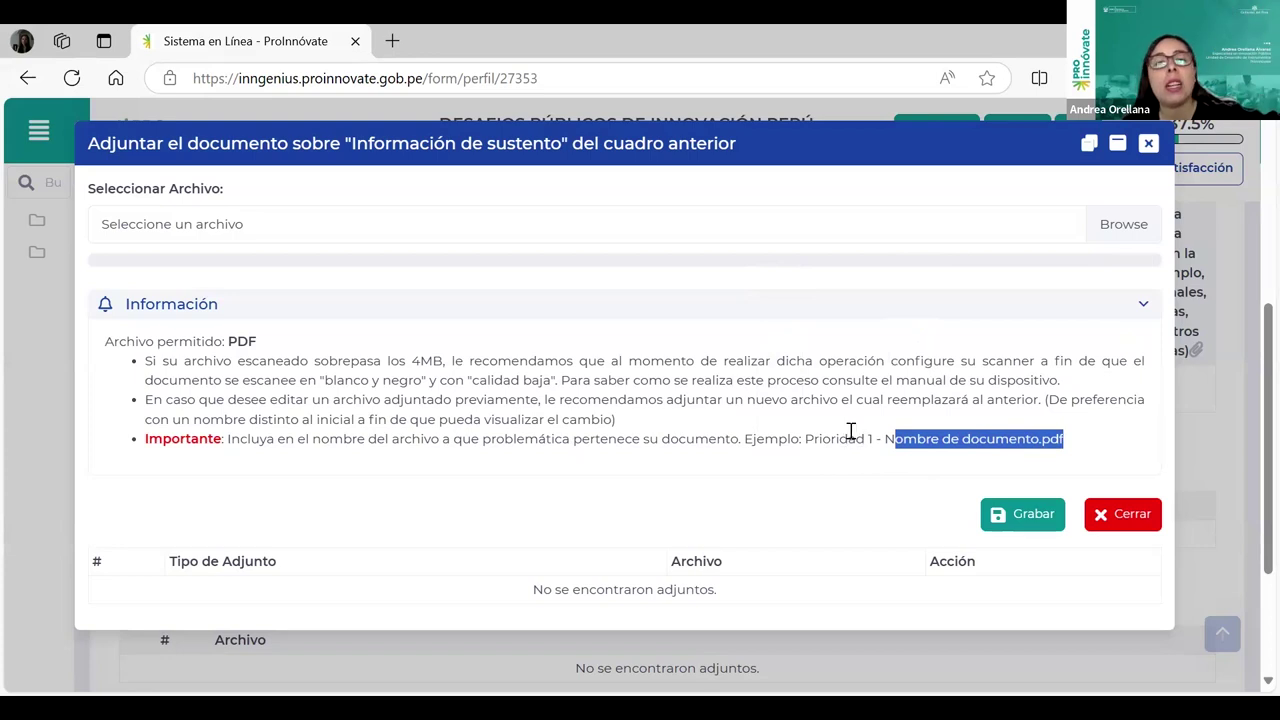
scroll(950, 474, down, 2)
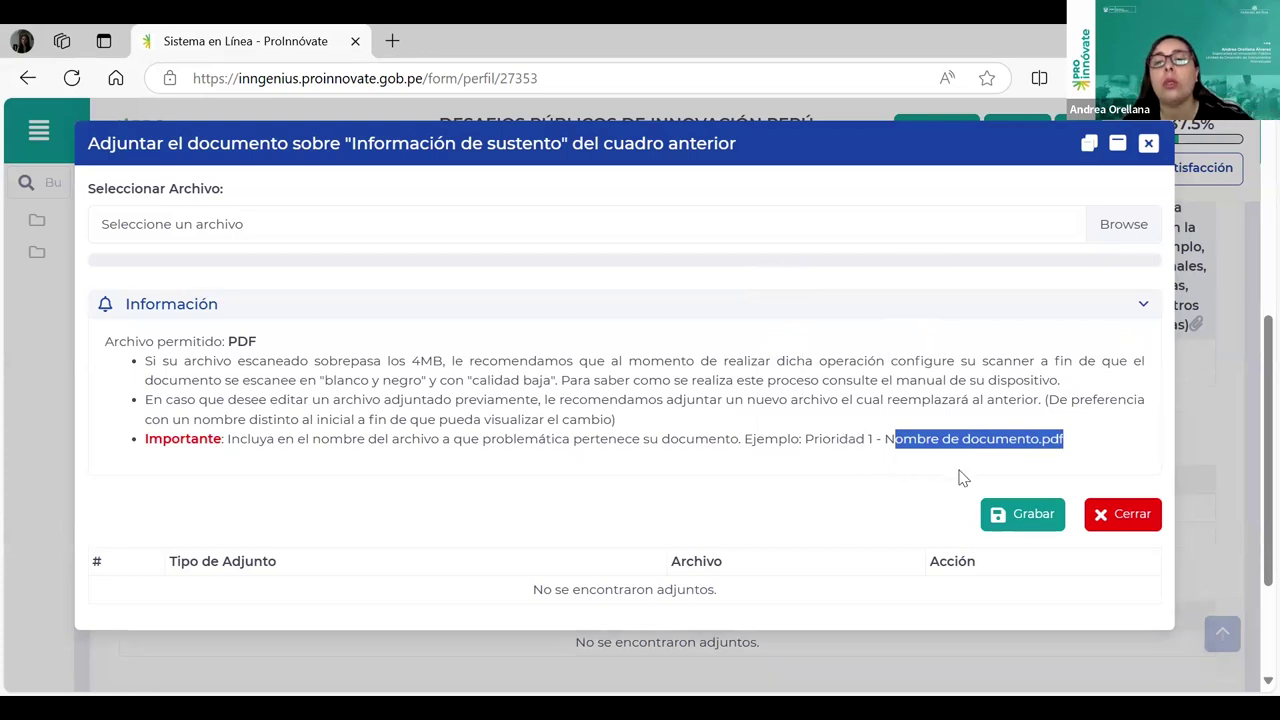
Step: Close the attachment dialog and mark the first Adjuntar heading in Sección B
click(1150, 145)
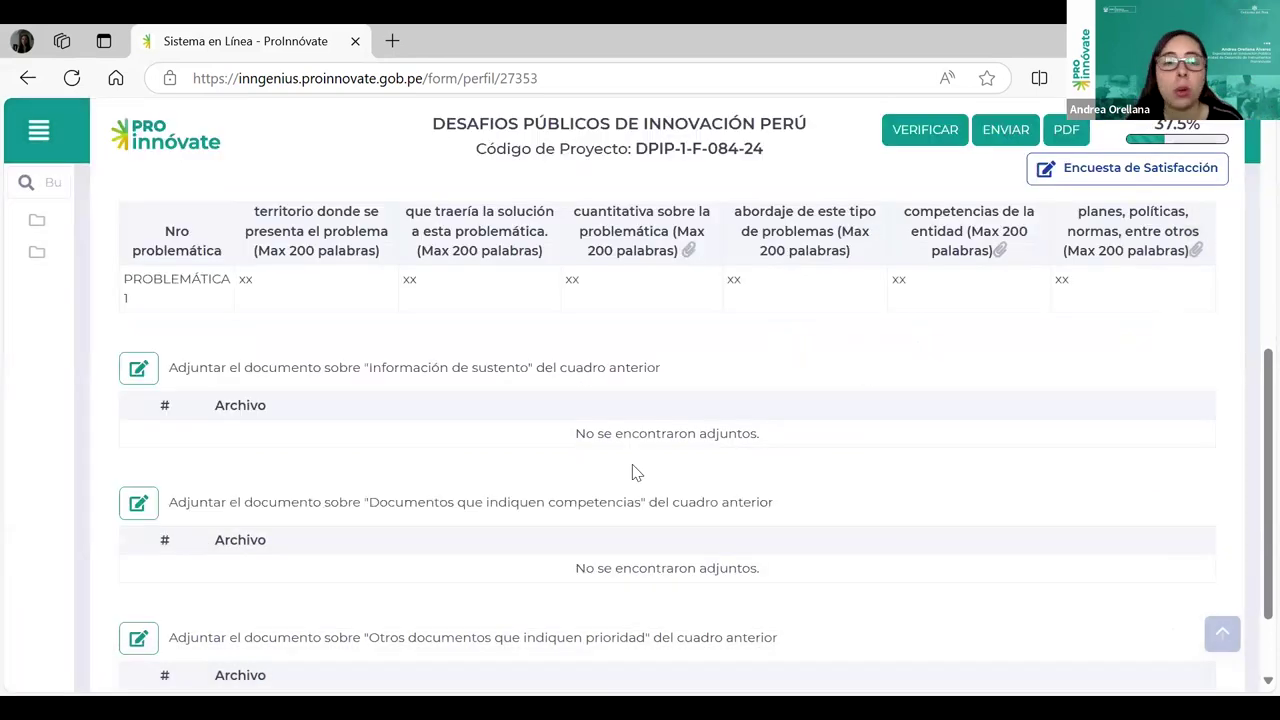
scroll(632, 471, down, 1)
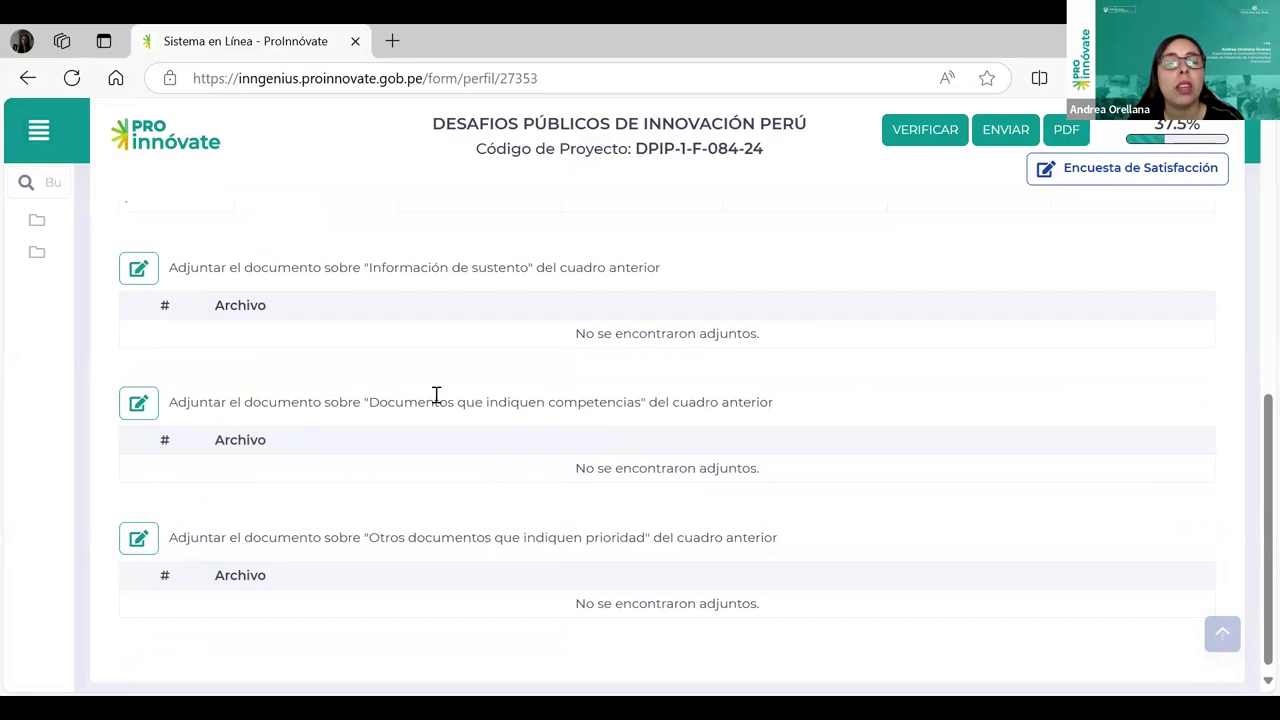
scroll(720, 417, up, 1)
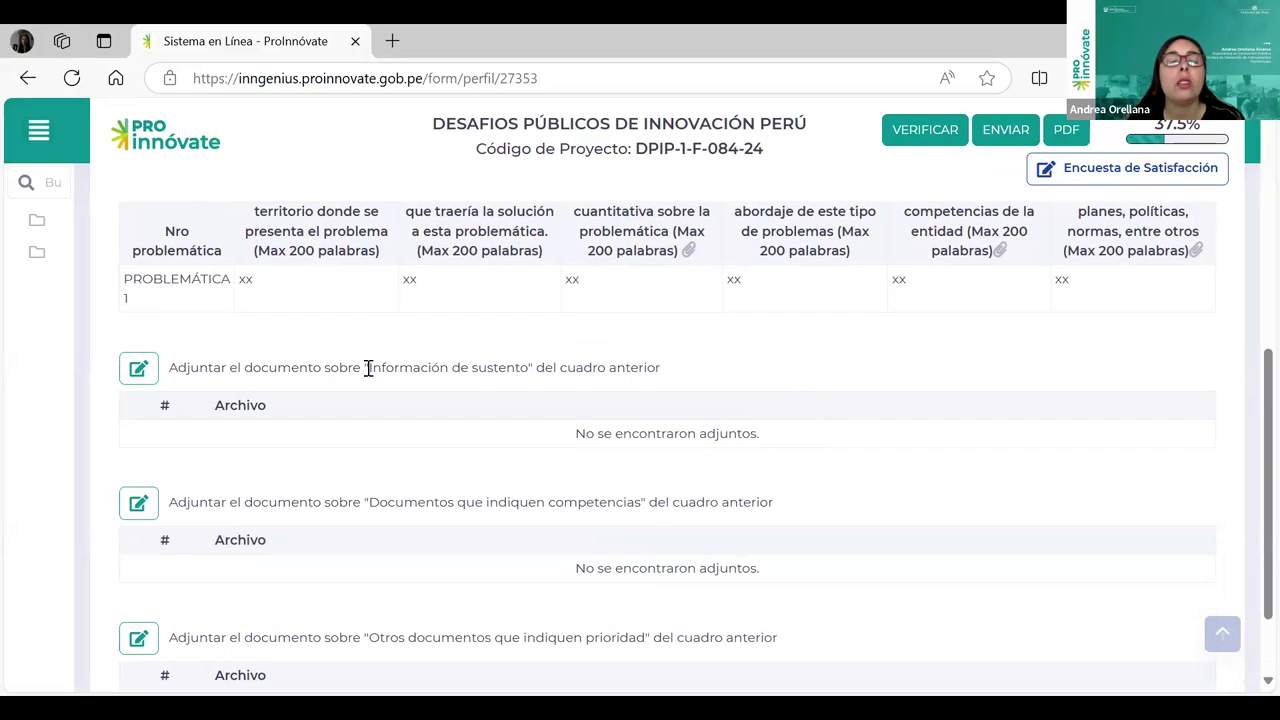
drag(368, 367, 592, 367)
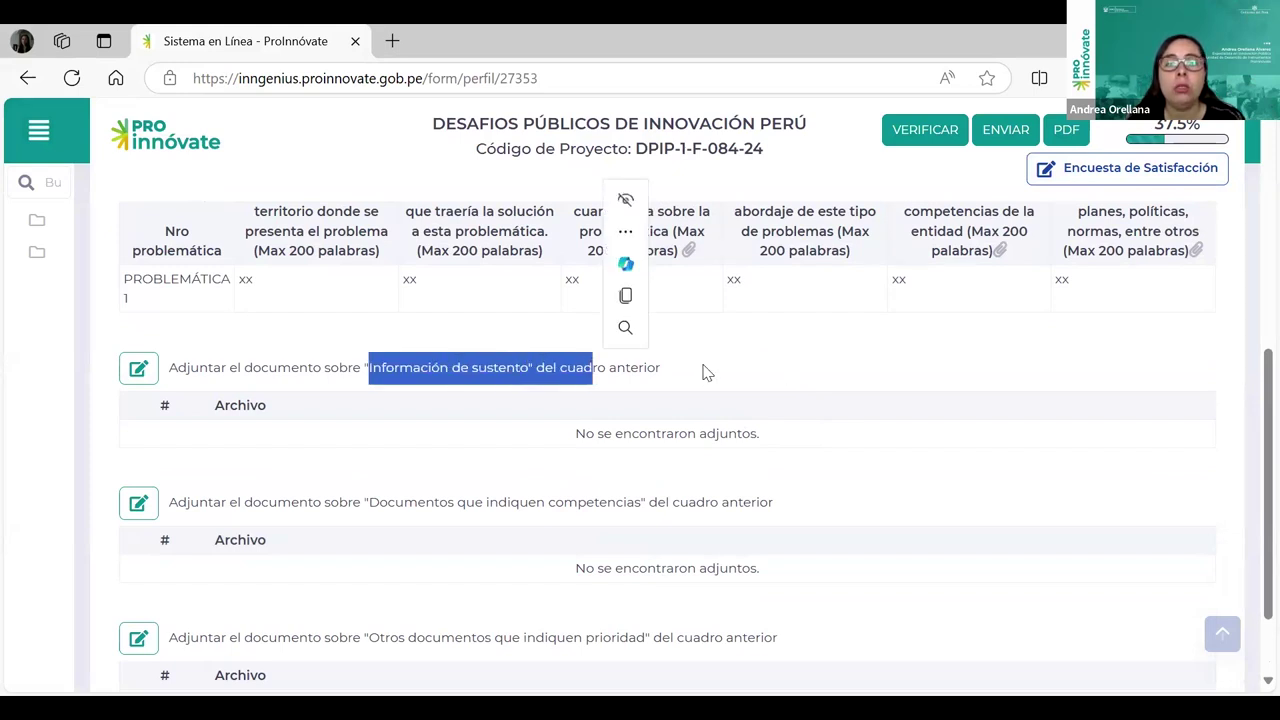
scroll(658, 277, up, 1)
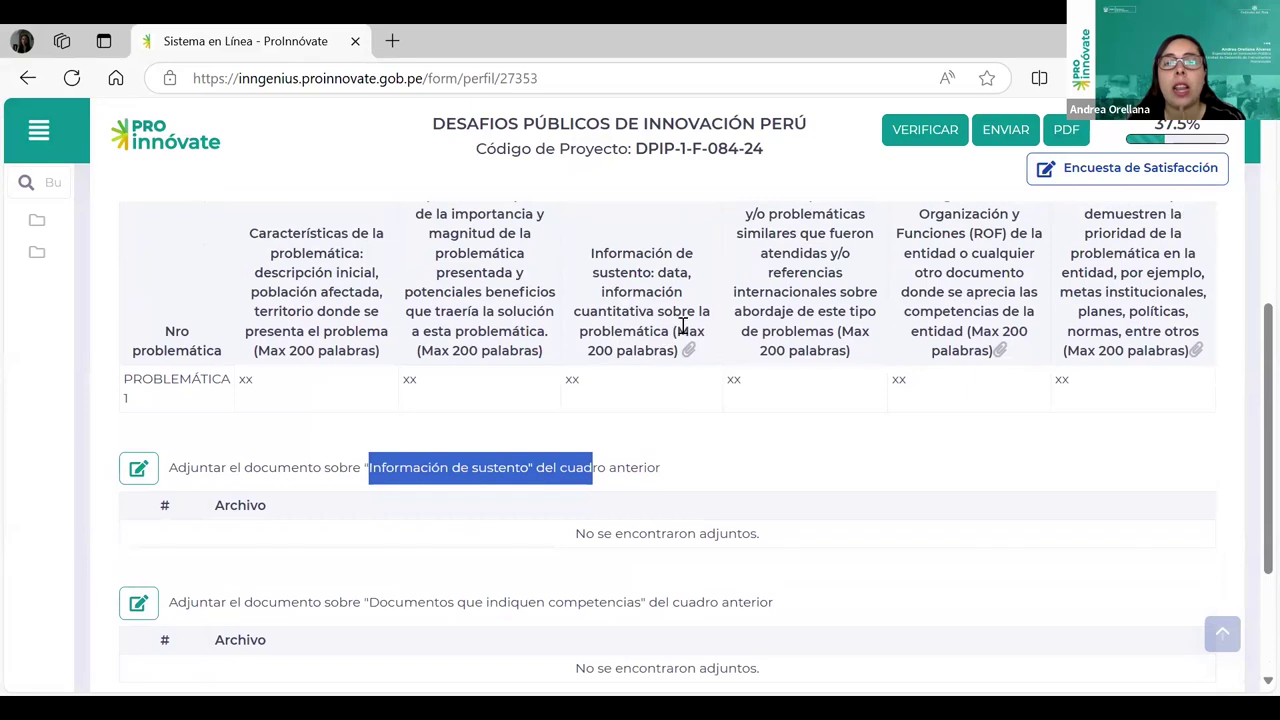
scroll(680, 335, down, 1)
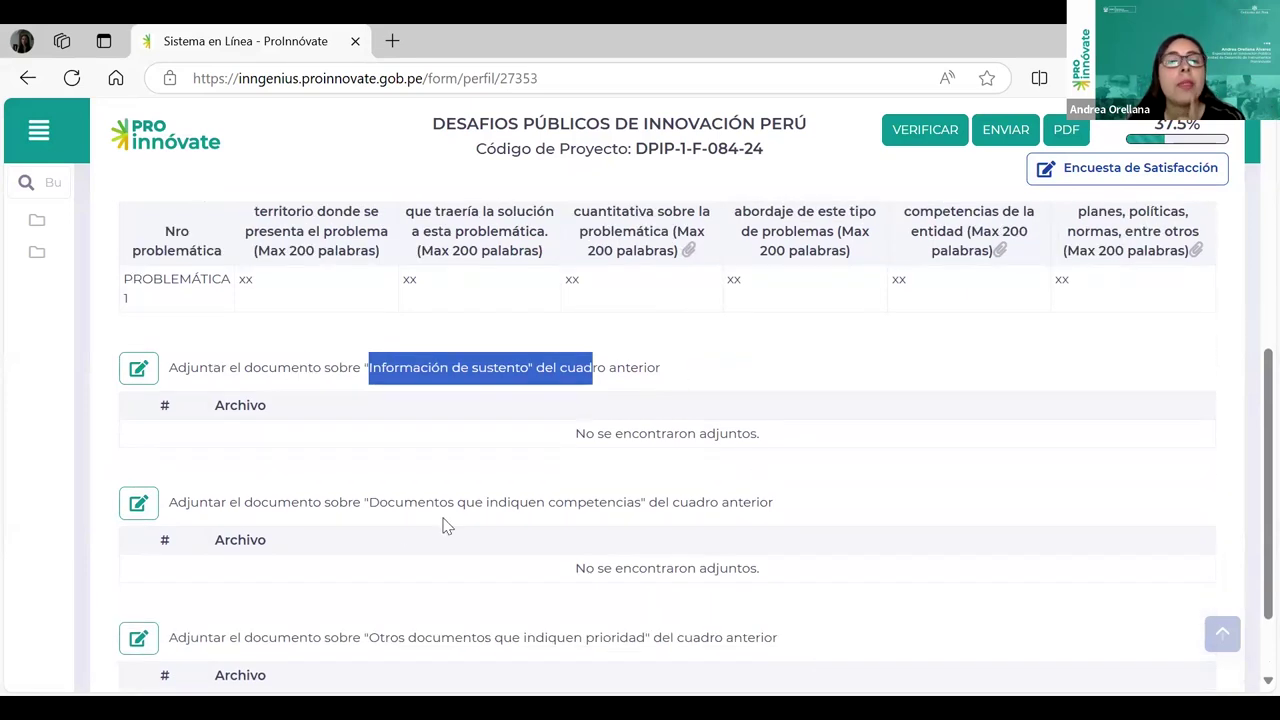
Step: Mark the competencias and prioridad attachment headings, then return to the top of Sección B
drag(369, 502, 643, 504)
scroll(643, 510, down, 1)
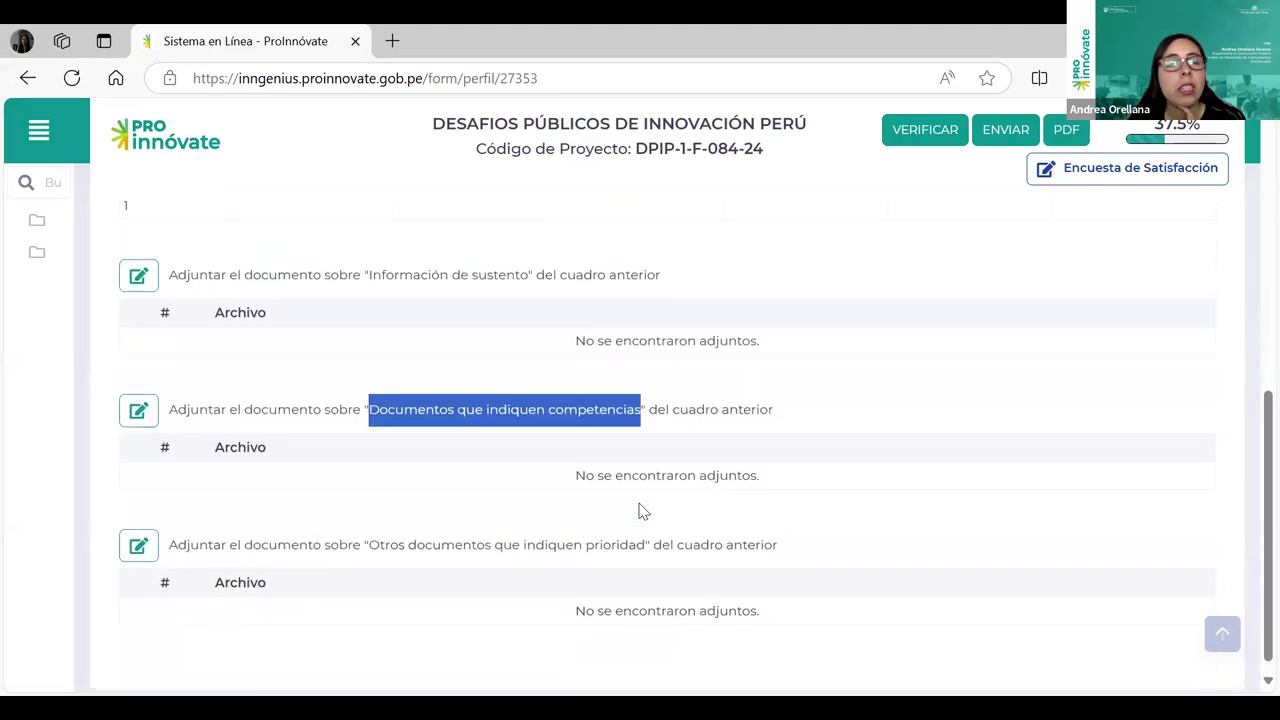
drag(370, 537, 650, 537)
scroll(476, 457, up, 2)
scroll(476, 457, down, 2)
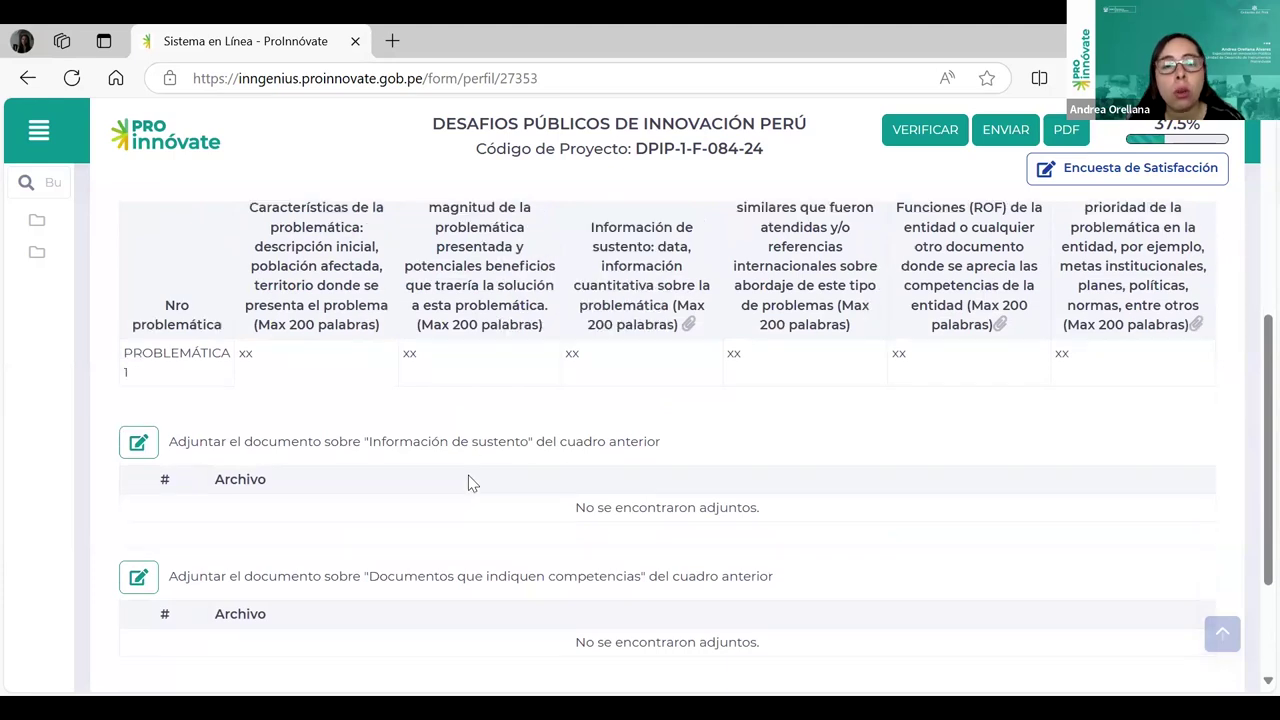
scroll(500, 395, up, 1)
scroll(503, 395, up, 1)
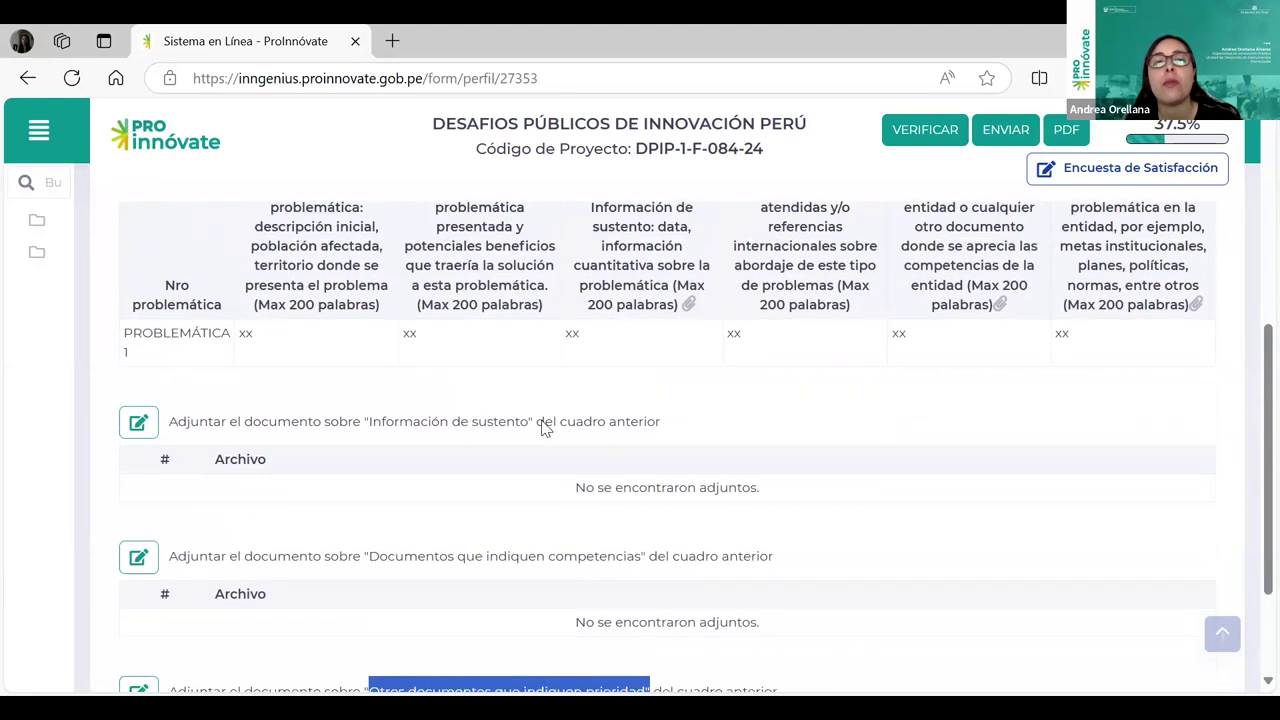
scroll(544, 468, down, 2)
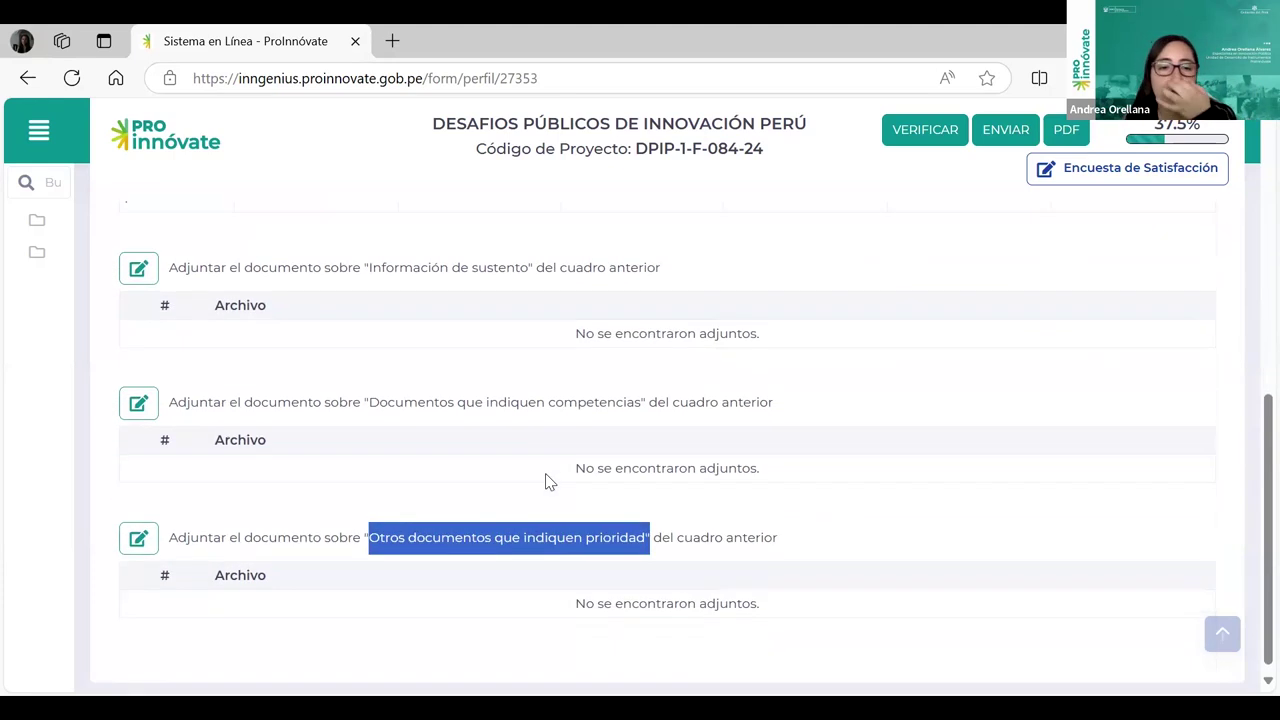
scroll(852, 548, up, 4)
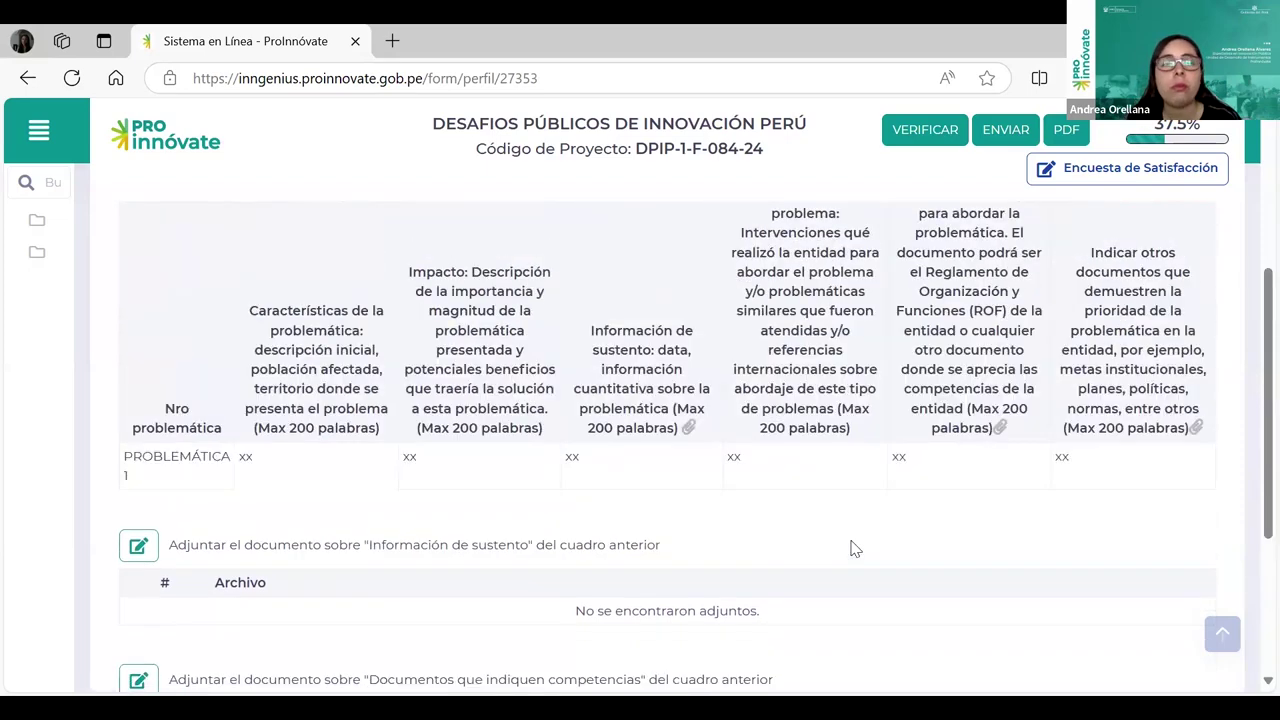
scroll(852, 545, up, 2)
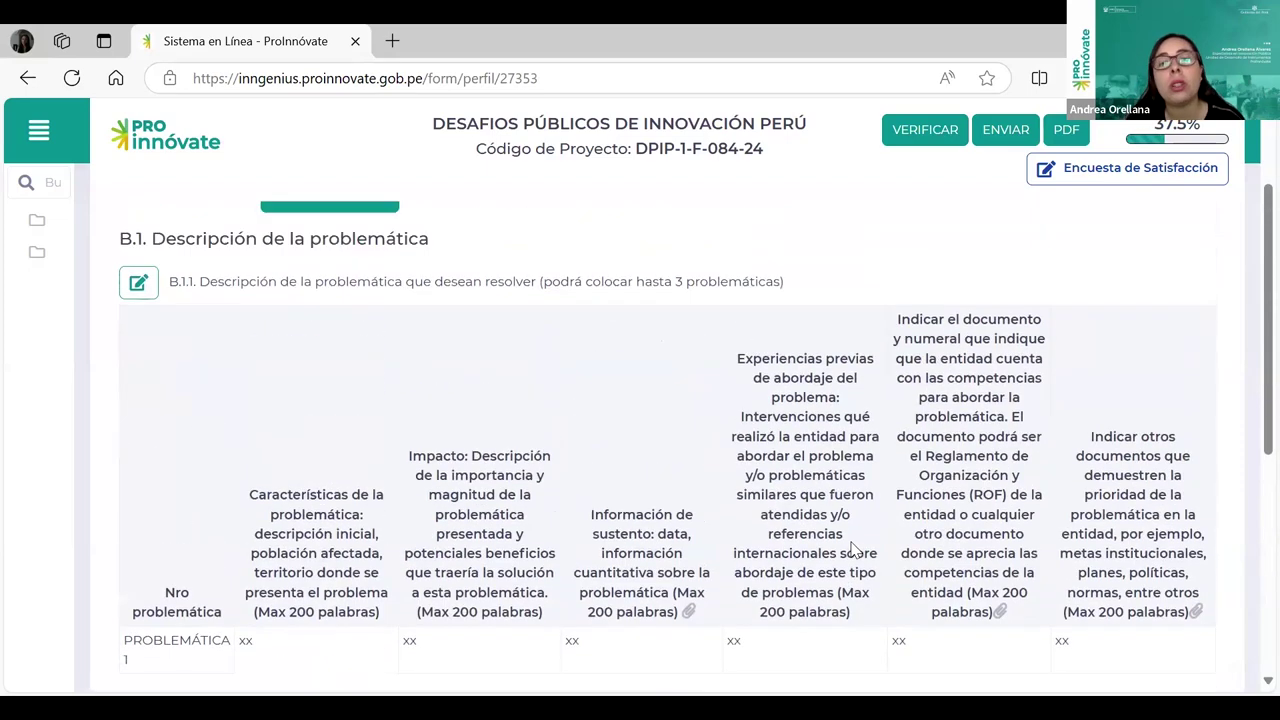
scroll(829, 545, down, 6)
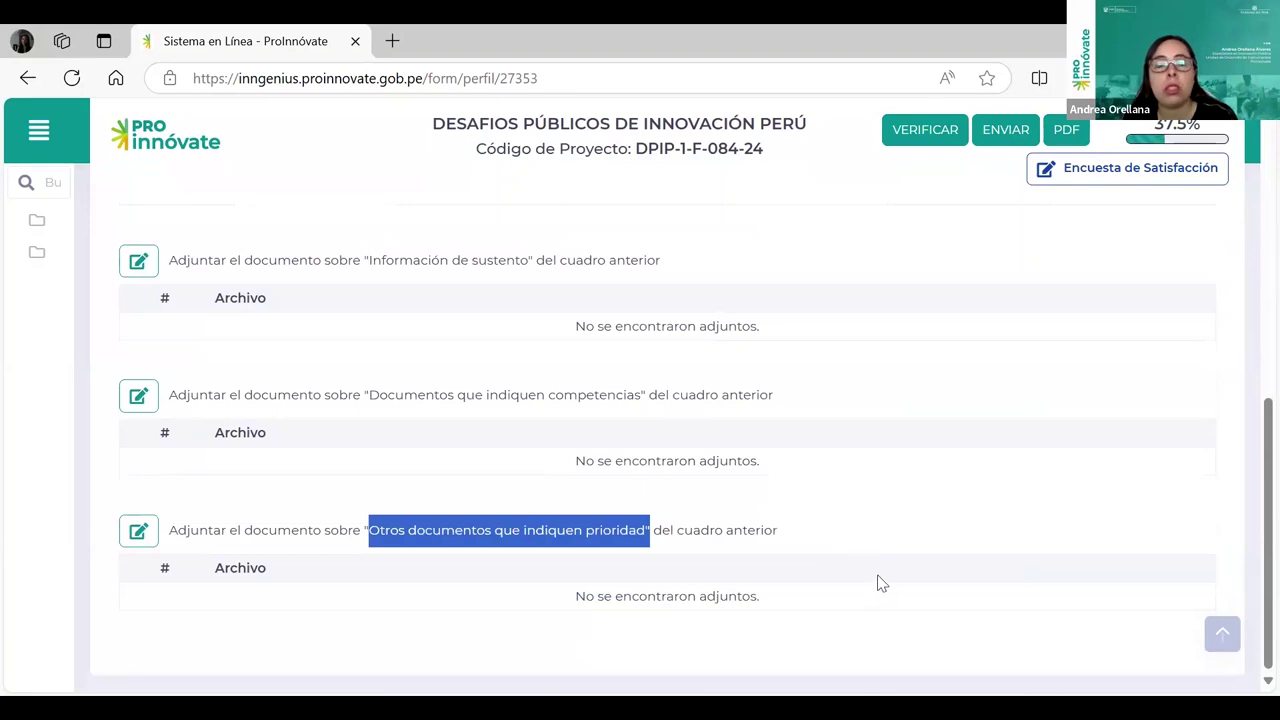
scroll(876, 578, up, 6)
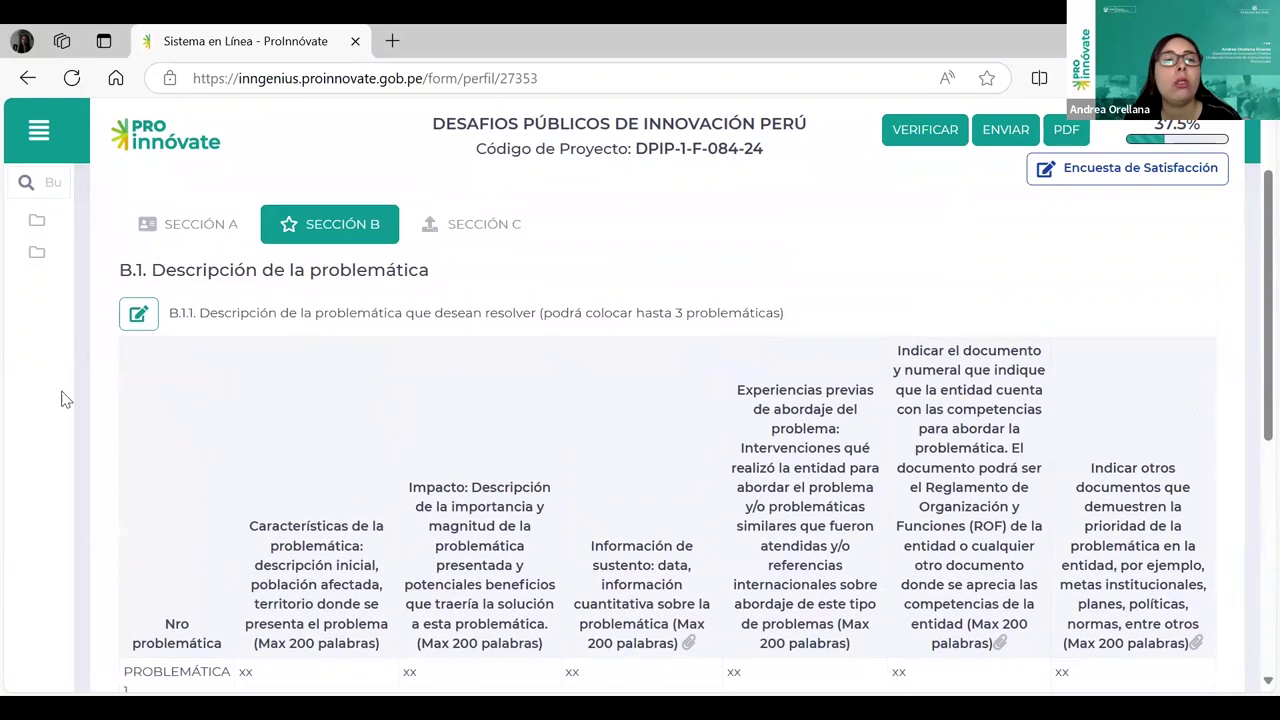
Step: In the B.1.1 editor, start a new entry with Nro problemática set to PROBLEMÁTICA 2
click(143, 318)
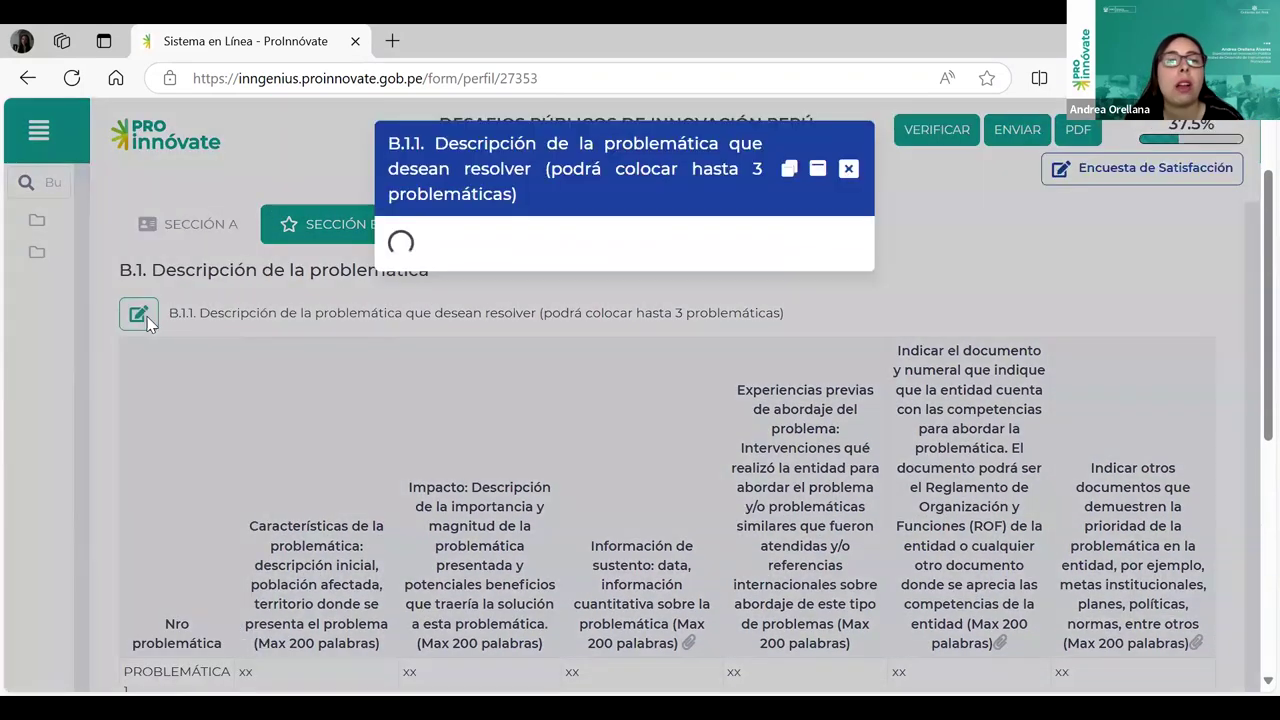
scroll(994, 517, down, 2)
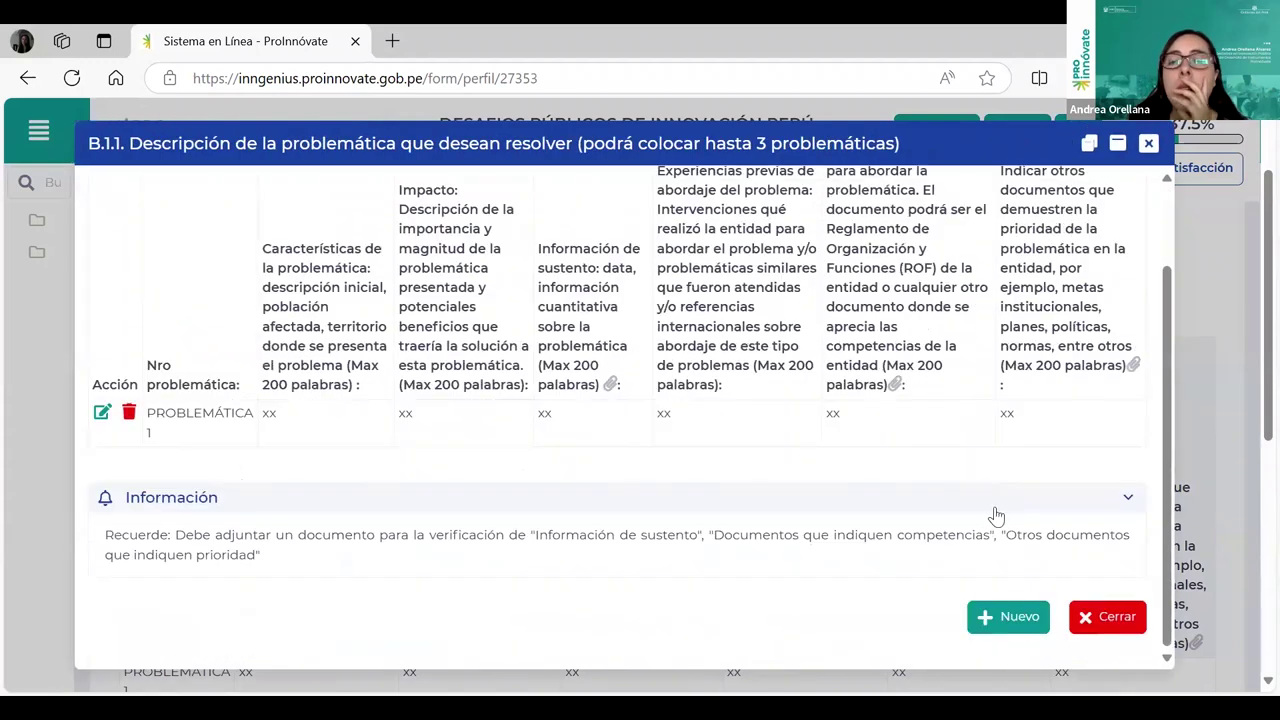
click(1036, 625)
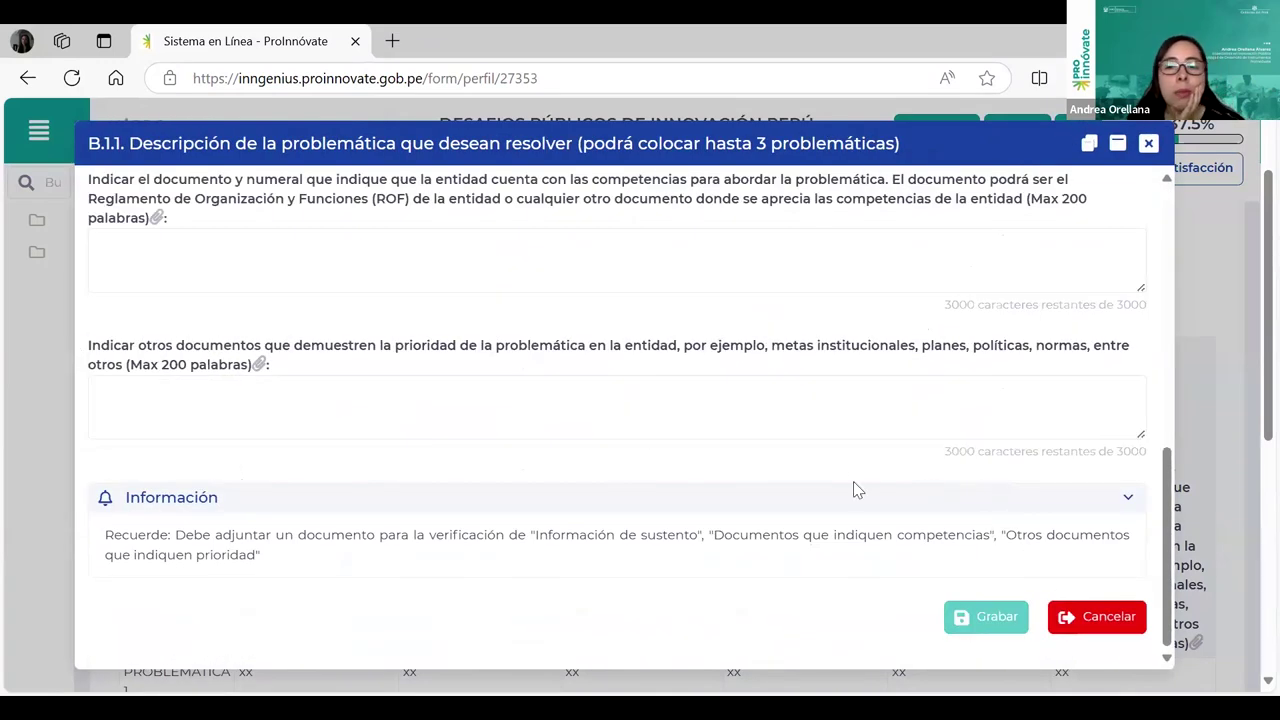
scroll(856, 480, up, 10)
click(213, 218)
click(229, 298)
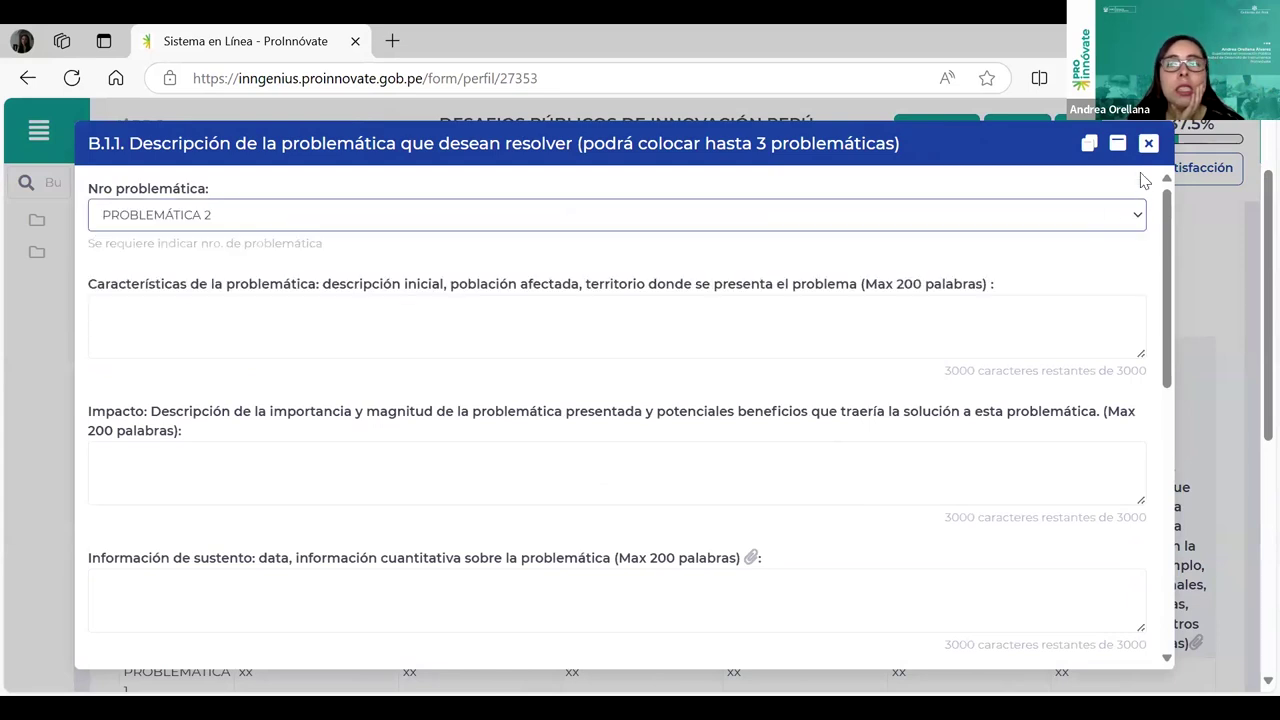
click(181, 329)
Step: Close the new problem entry without saving and review the Sección B page
click(1149, 144)
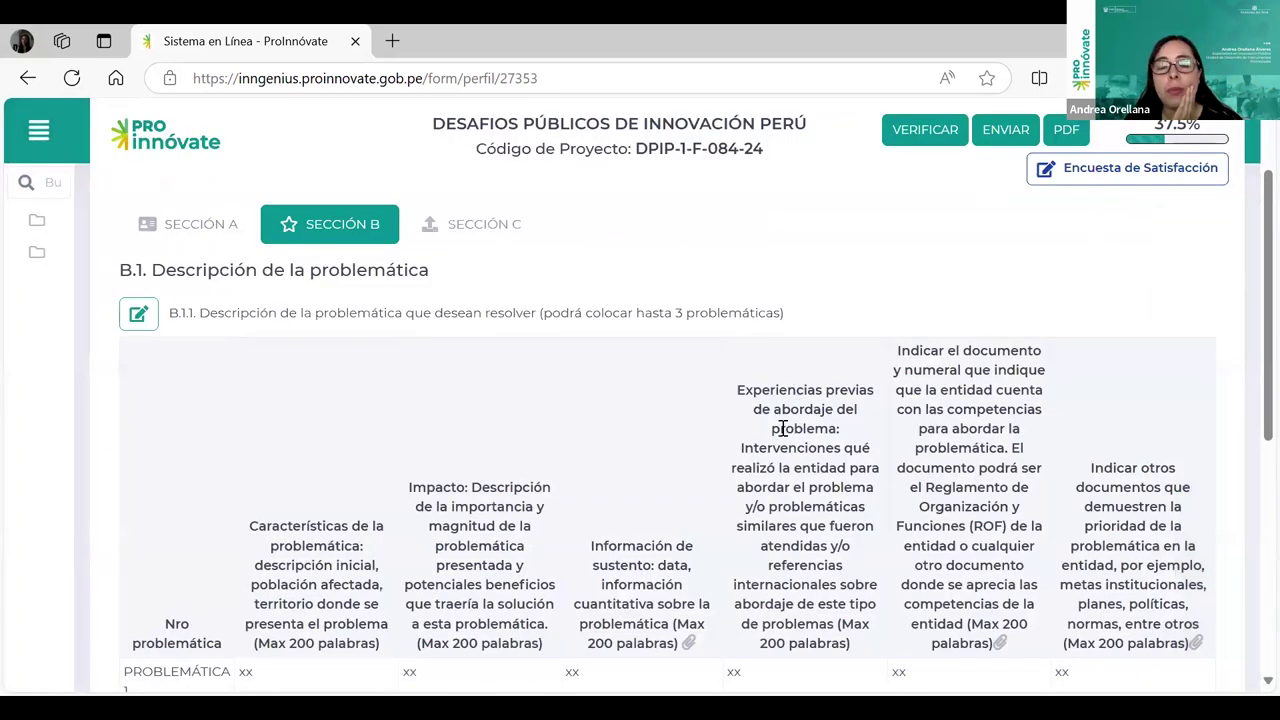
scroll(690, 455, down, 2)
scroll(755, 518, up, 3)
scroll(765, 525, down, 2)
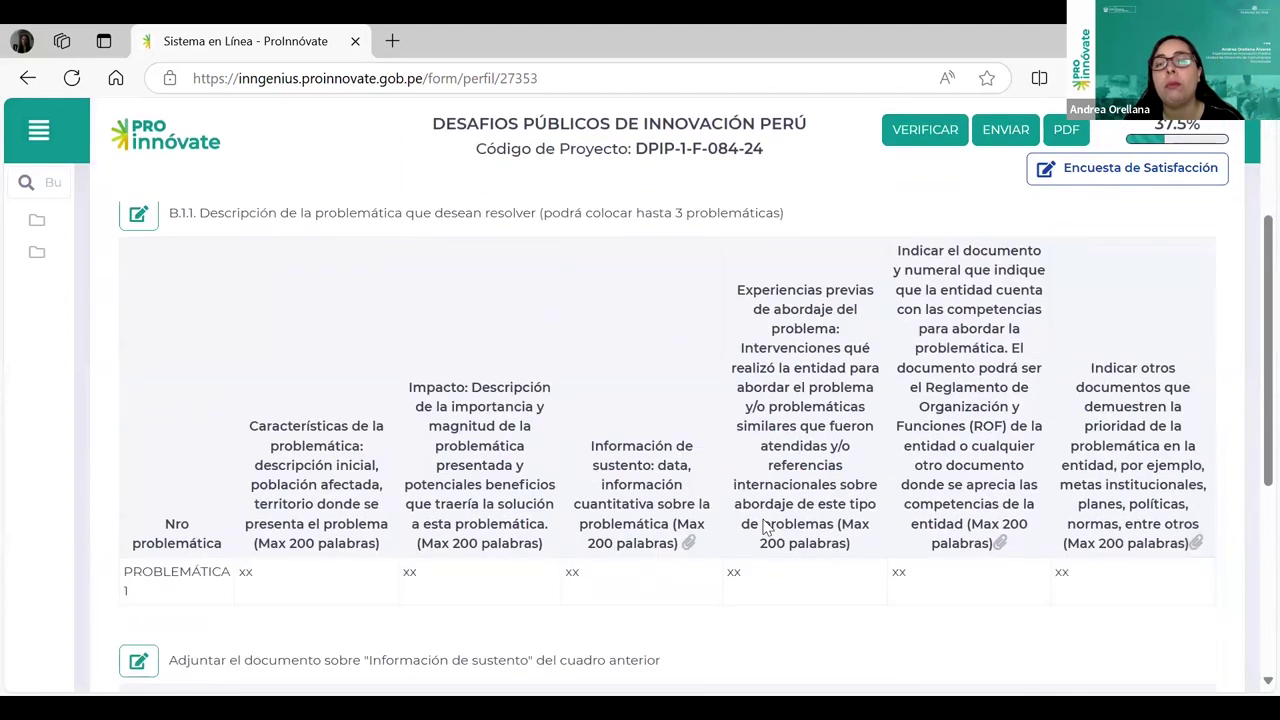
scroll(775, 520, up, 3)
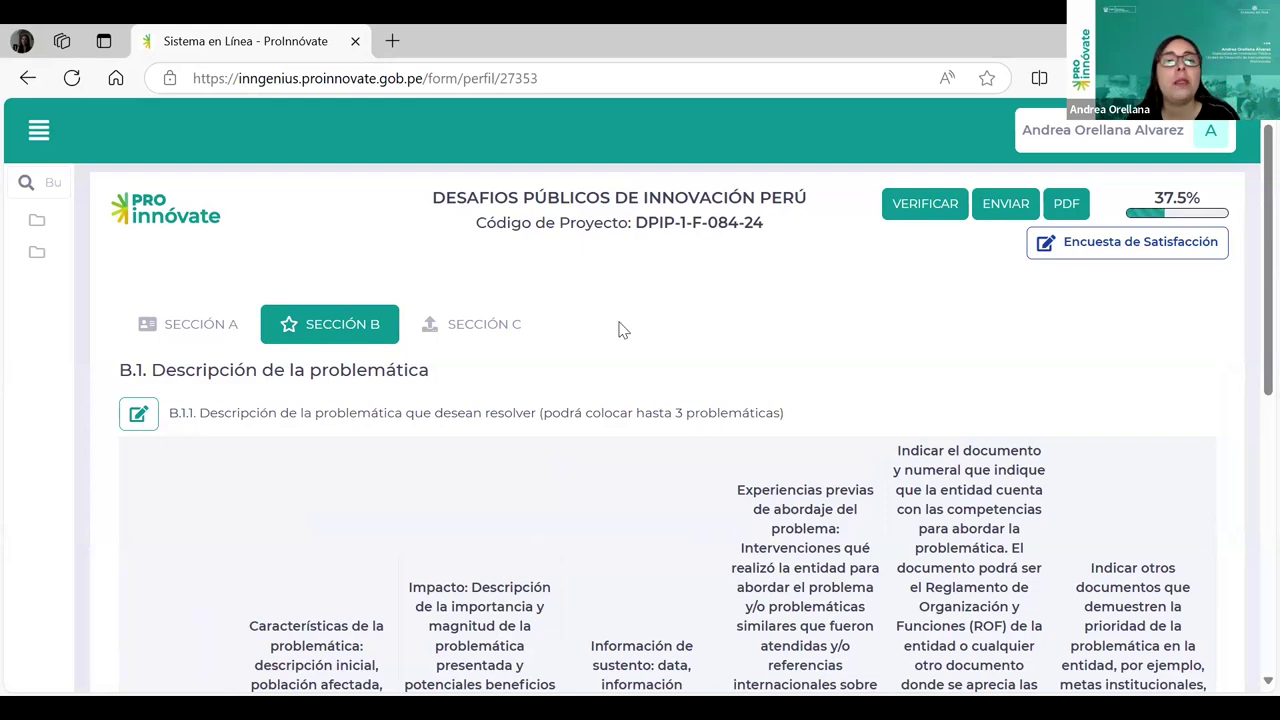
Step: Switch to Sección C and highlight the anexo 3 reference and the 37.5% completion figure
click(491, 333)
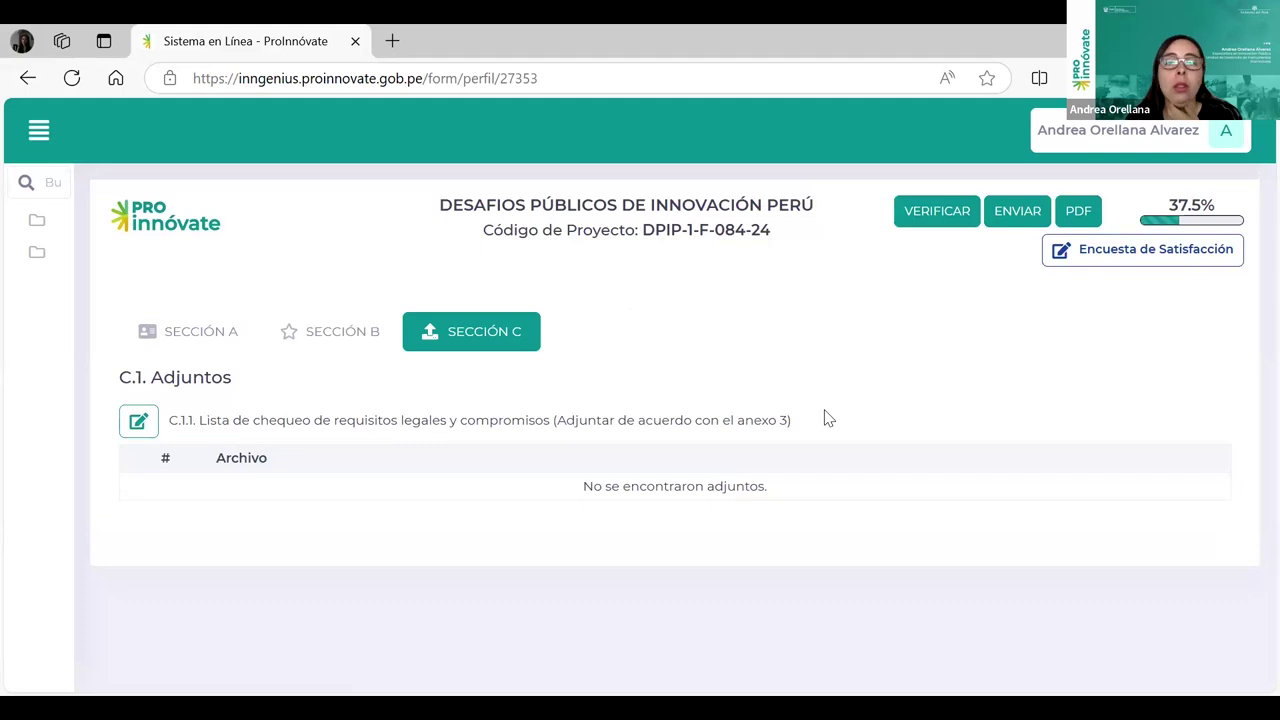
drag(711, 425, 720, 424)
drag(810, 431, 812, 428)
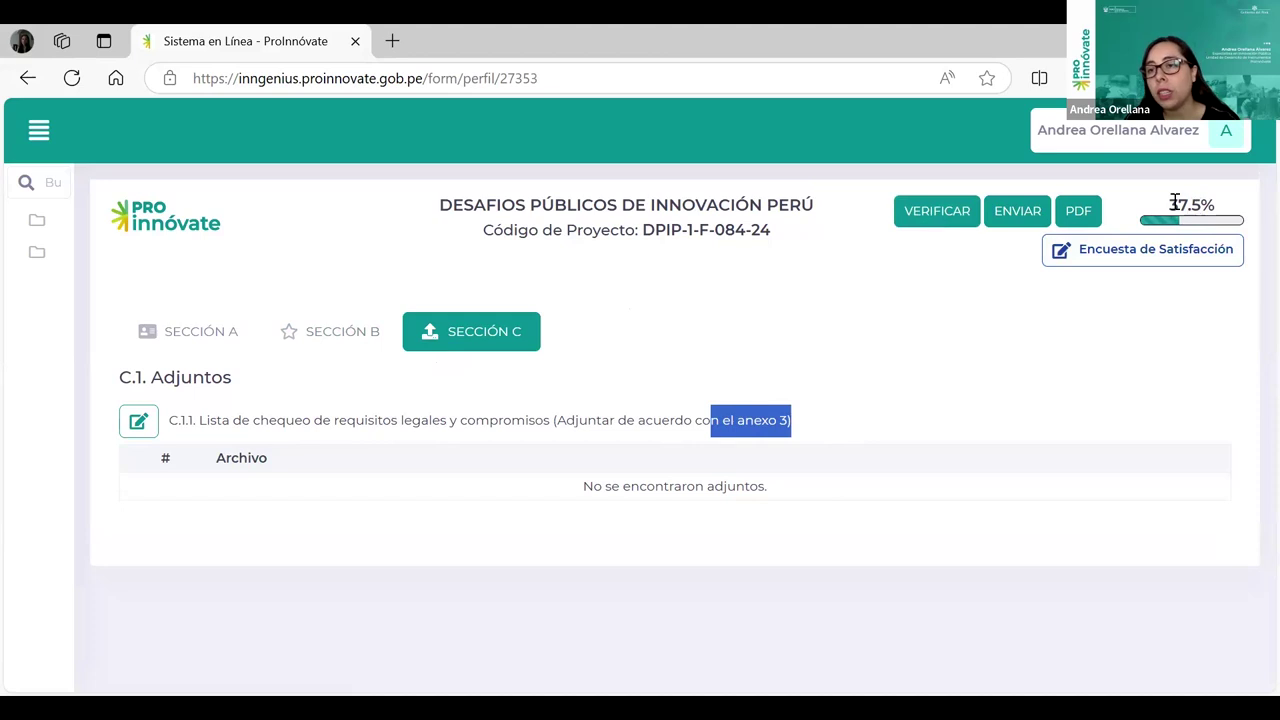
drag(1217, 207, 1182, 208)
click(935, 328)
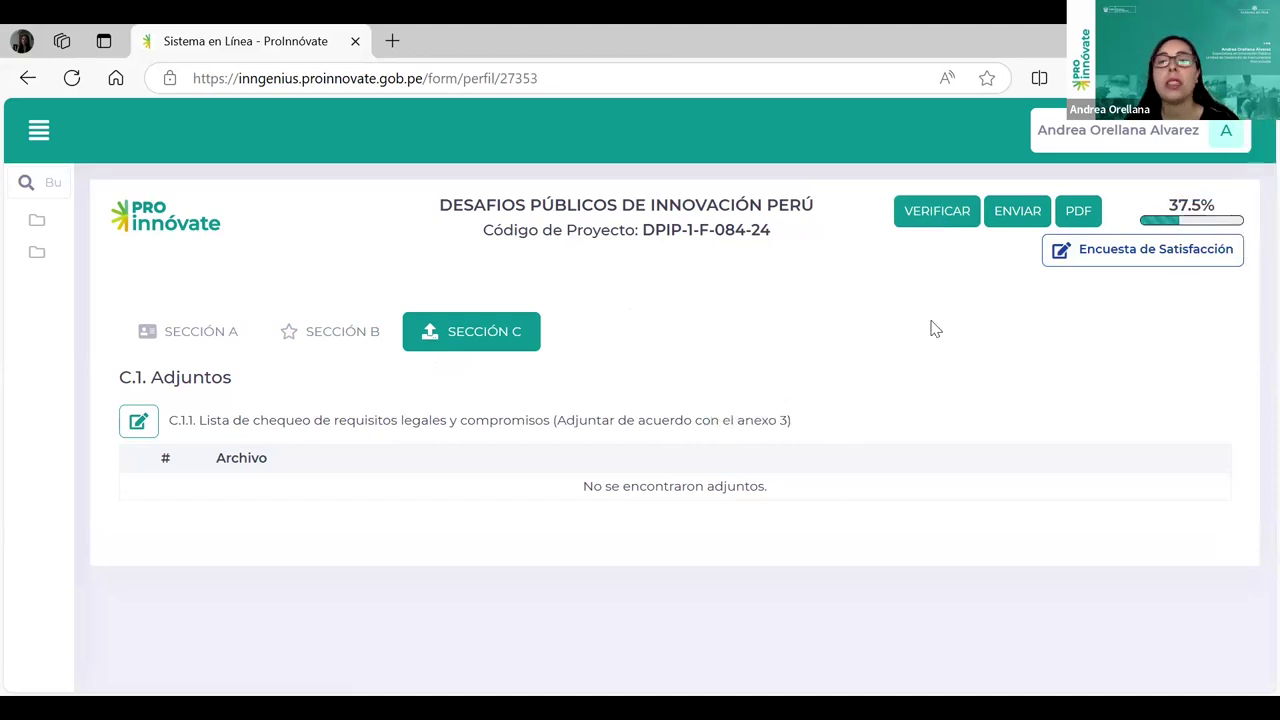